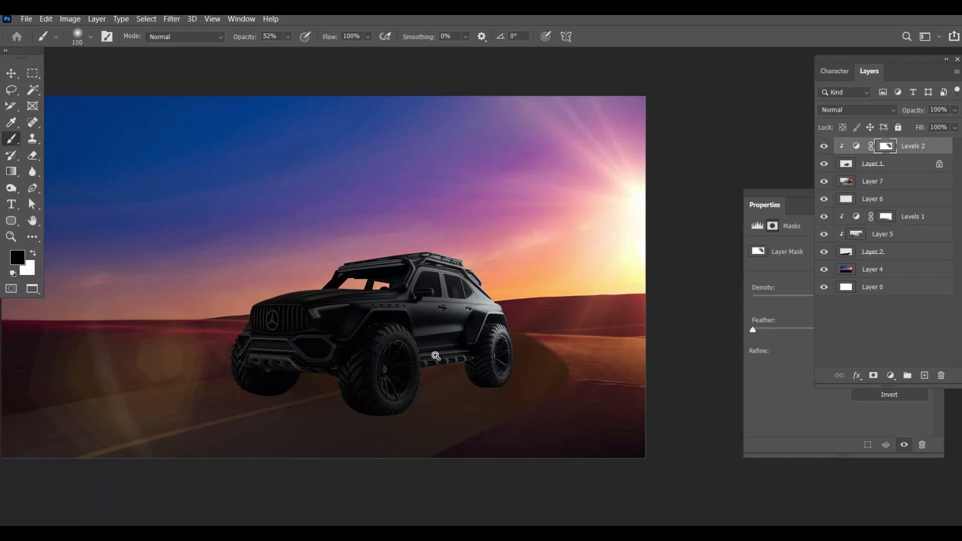
- Undo a first brightening stroke on the Levels 2 mask and set brush opacity to 23%
scroll(432, 356, up, 5)
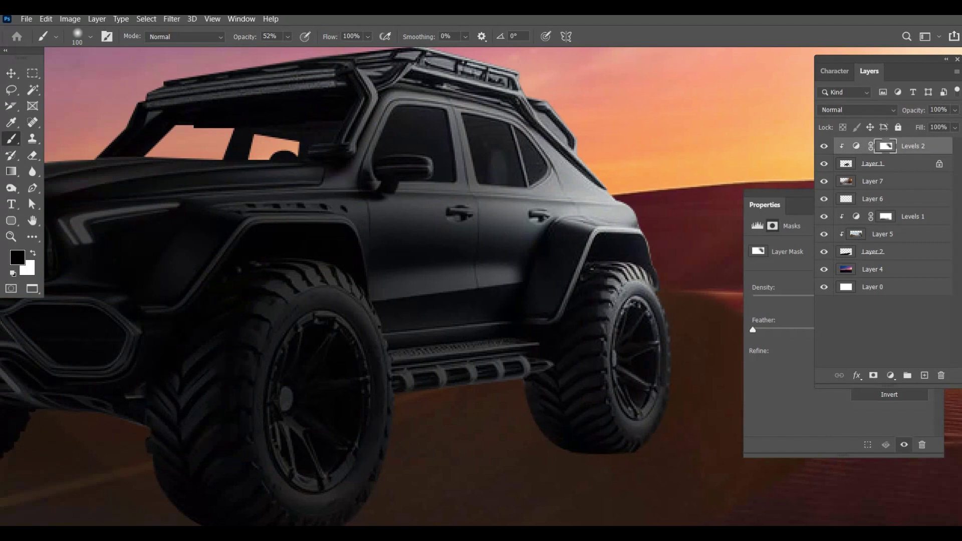
drag(360, 295, 436, 396)
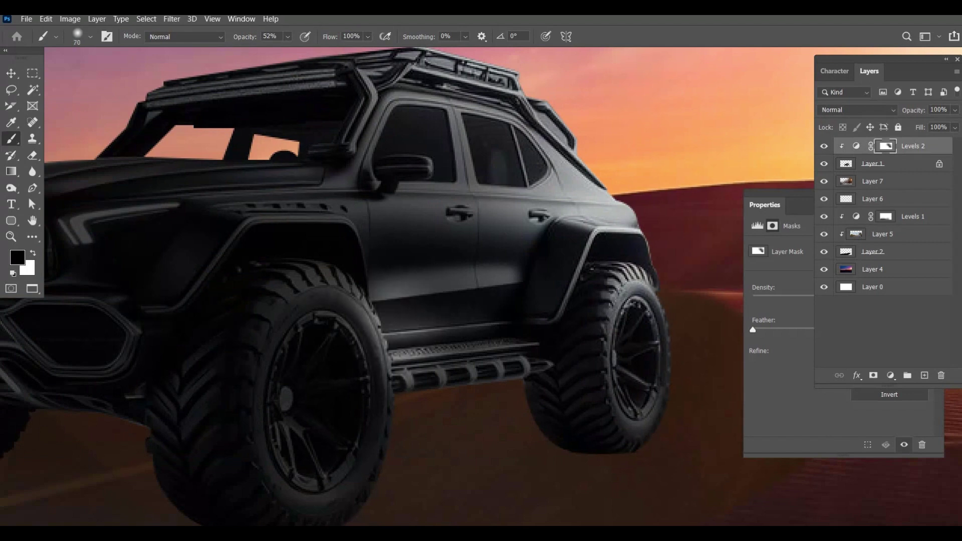
key(ctrl+z)
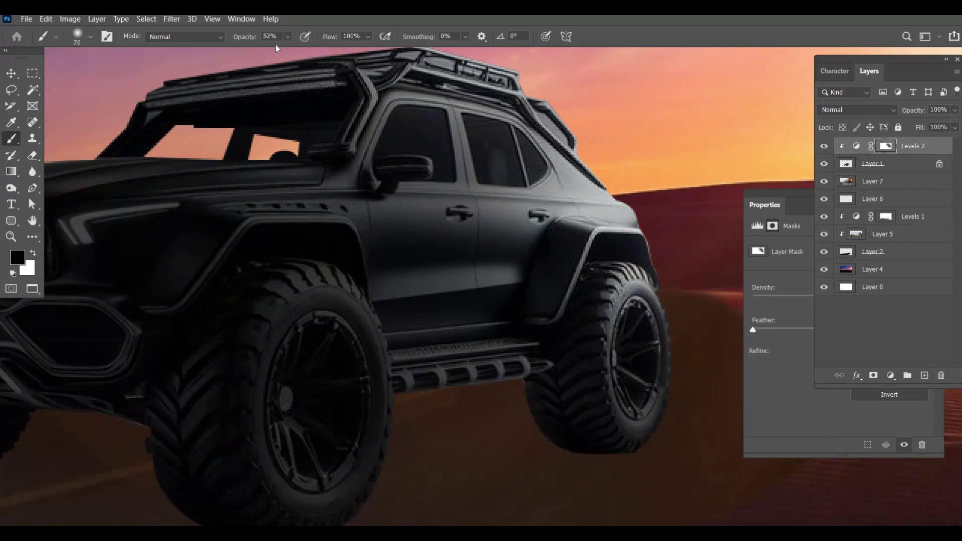
click(288, 36)
drag(296, 50, 279, 51)
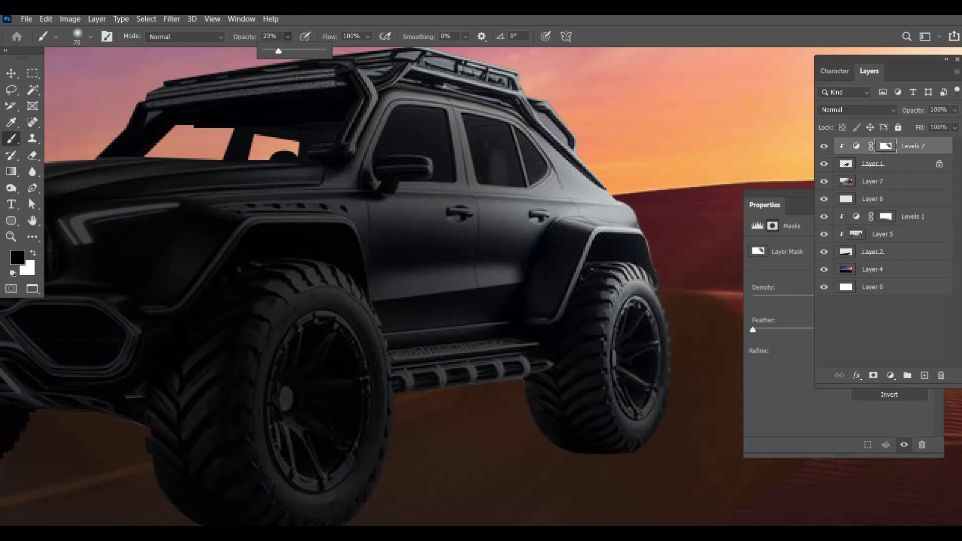
- Paint faint highlights over the running board, front wheel edge and lower door, undoing one stroke
drag(351, 288, 416, 411)
mouse_move(401, 373)
mouse_down()
mouse_move(386, 446)
mouse_move(361, 491)
mouse_up()
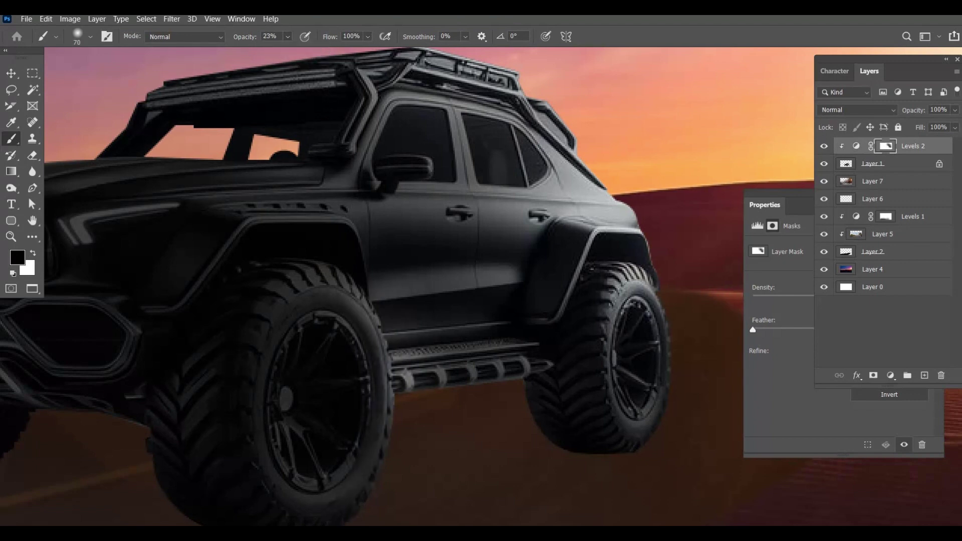
mouse_move(444, 379)
mouse_down()
mouse_move(396, 351)
mouse_move(442, 383)
mouse_up()
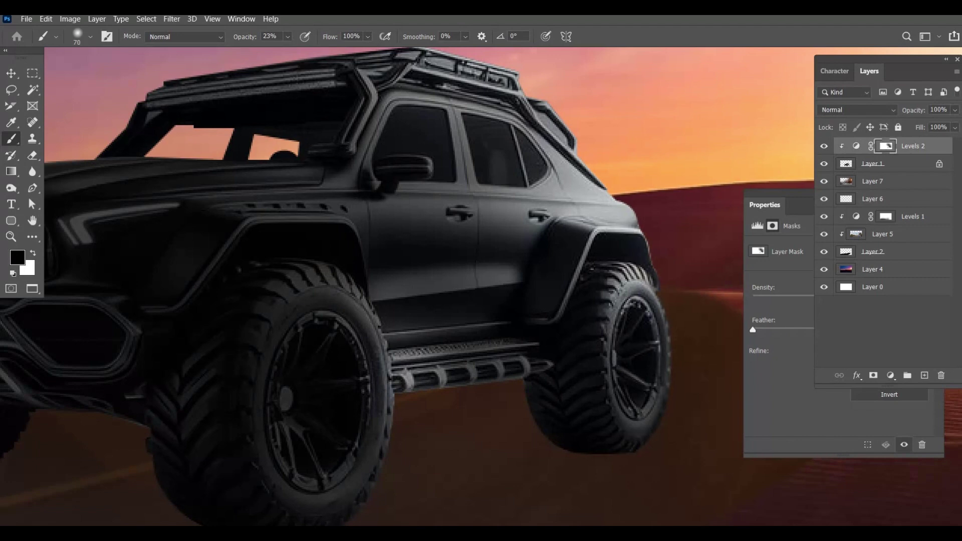
drag(329, 278, 424, 356)
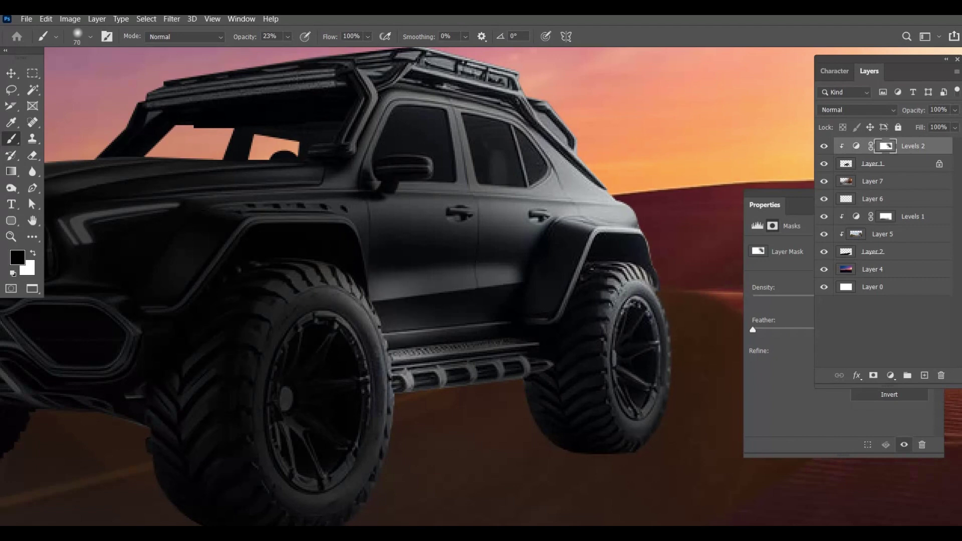
key(ctrl+z)
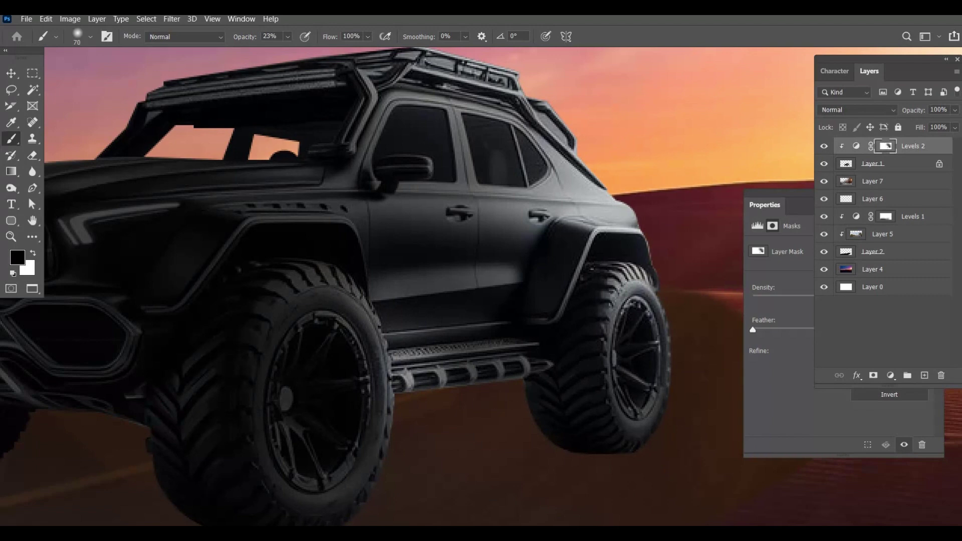
key(x)
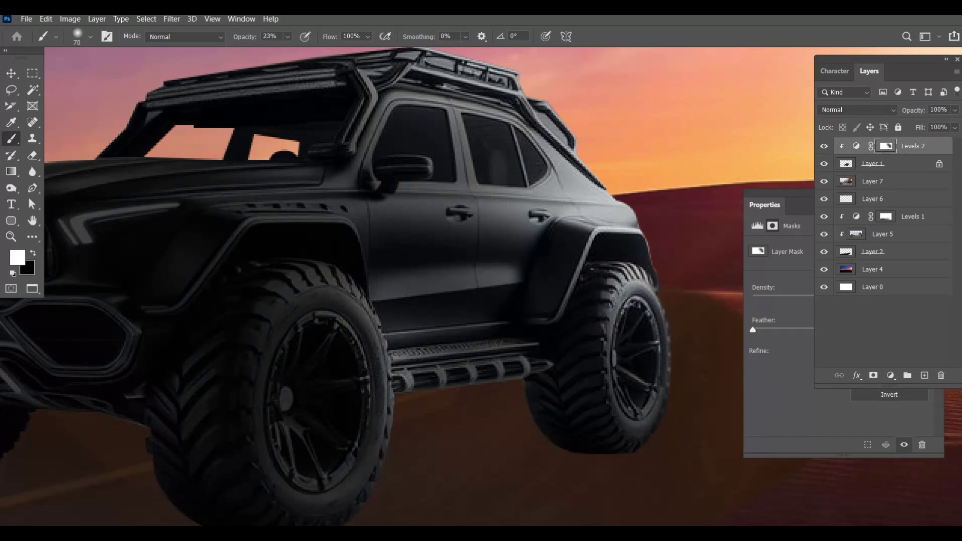
- Zoom in on the side step and paint a spot and a vertical band on the mask
ctrl+alt+click(486, 426)
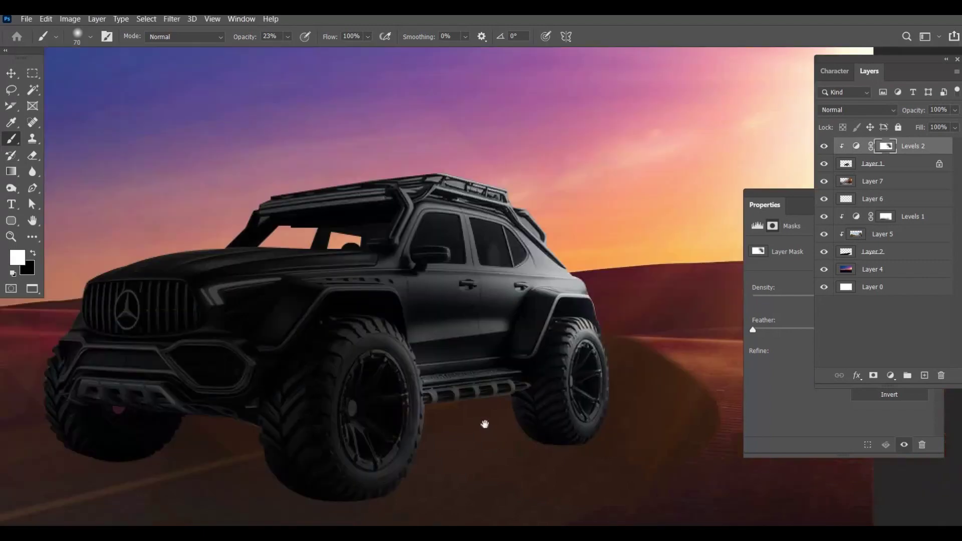
ctrl+click(493, 417)
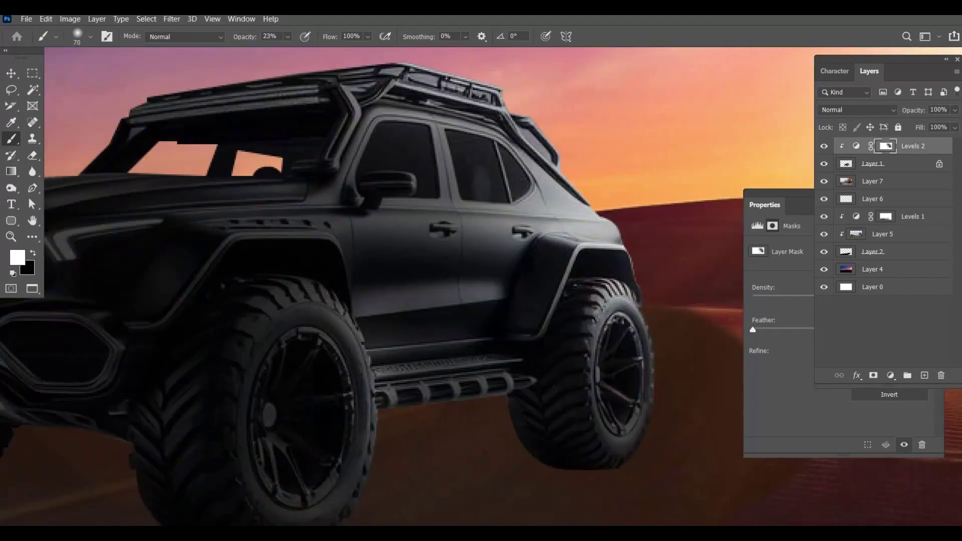
ctrl+click(470, 405)
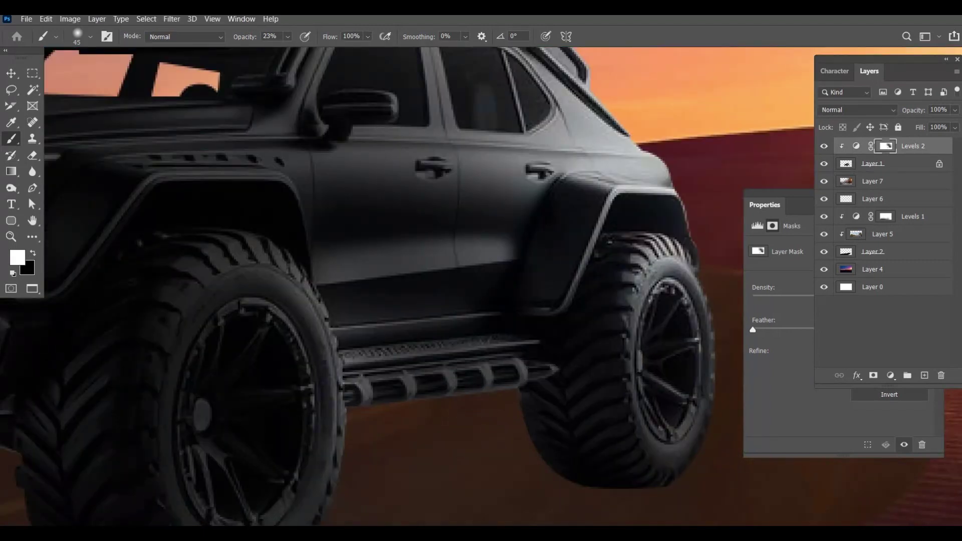
key(x)
key(x)
key(x)
click(355, 375)
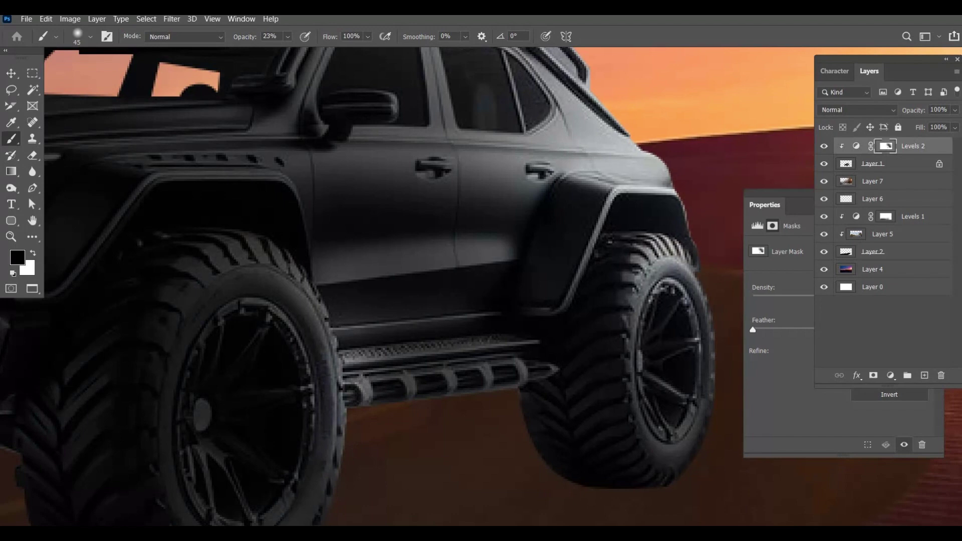
drag(354, 372, 355, 407)
- Shrink the brush to size 20 and raise its opacity to 55%
key(bracketleft)
key(bracketleft)
key(bracketleft)
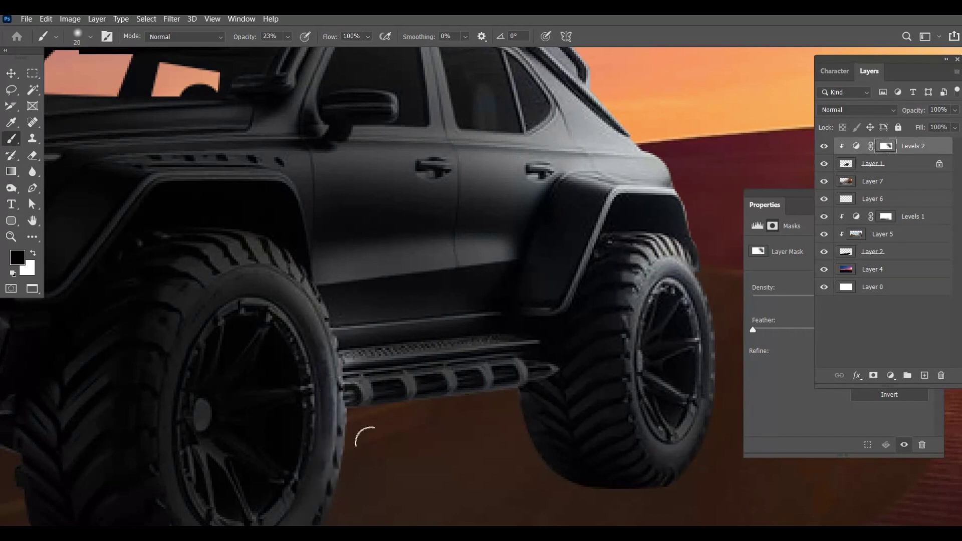
ctrl+alt+click(381, 397)
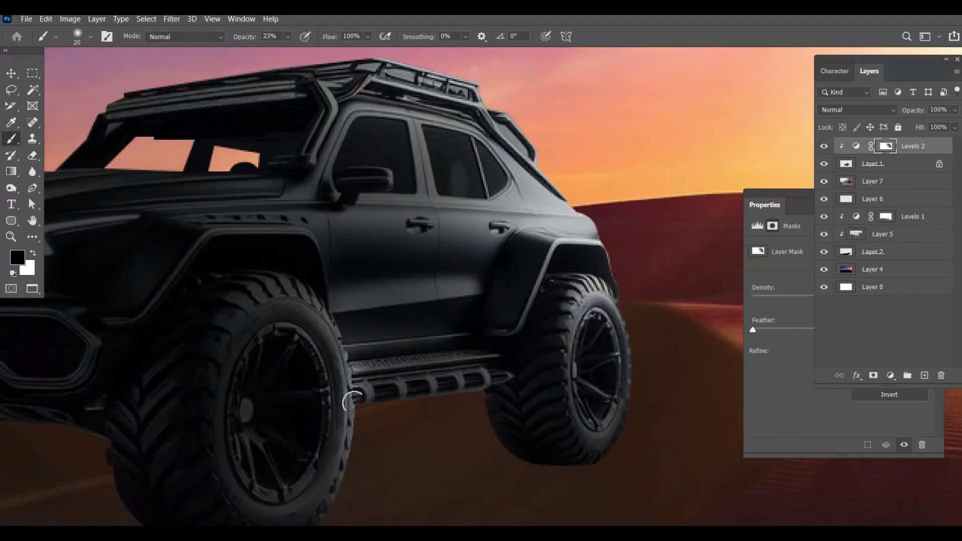
alt+click(423, 362)
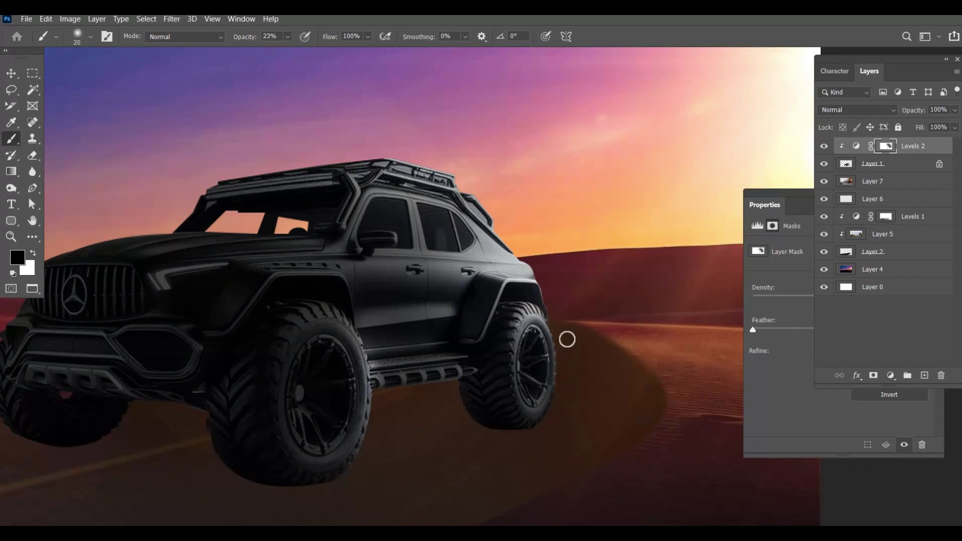
drag(288, 36, 311, 50)
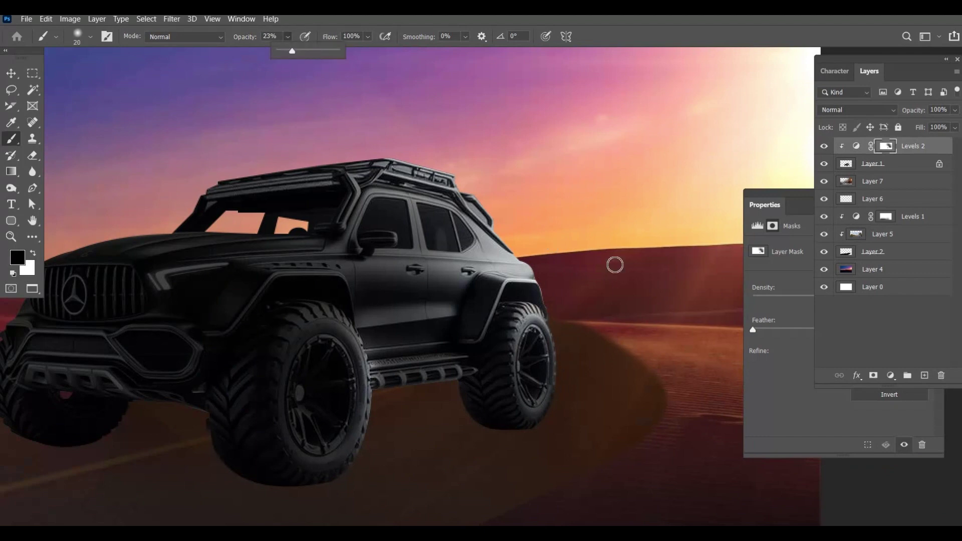
click(553, 385)
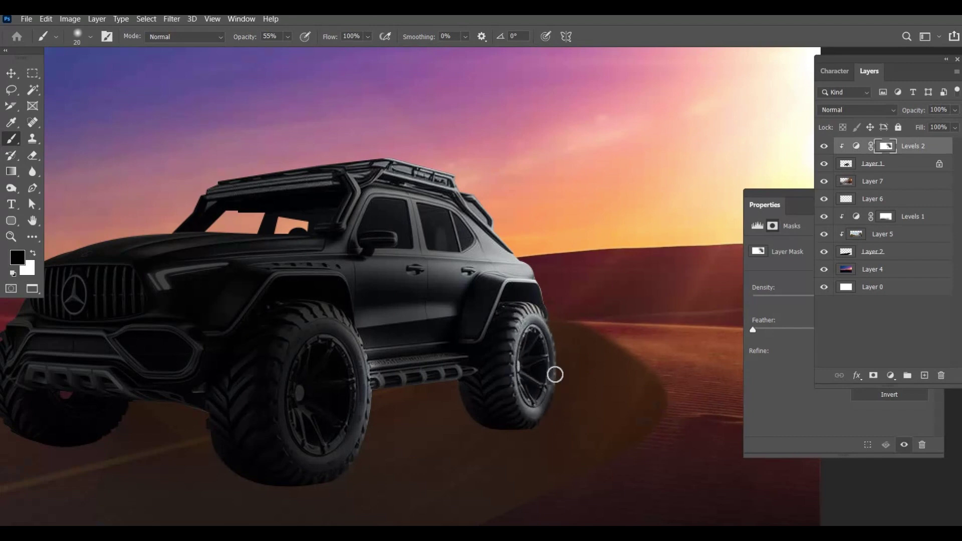
- Darken the mask near the front tire top and lower brush opacity to 13%
alt+click(566, 364)
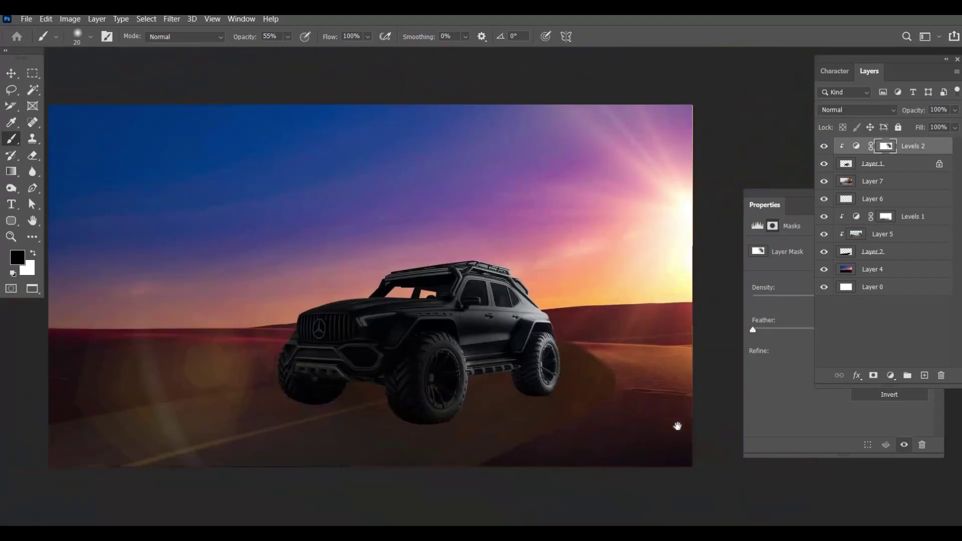
click(507, 367)
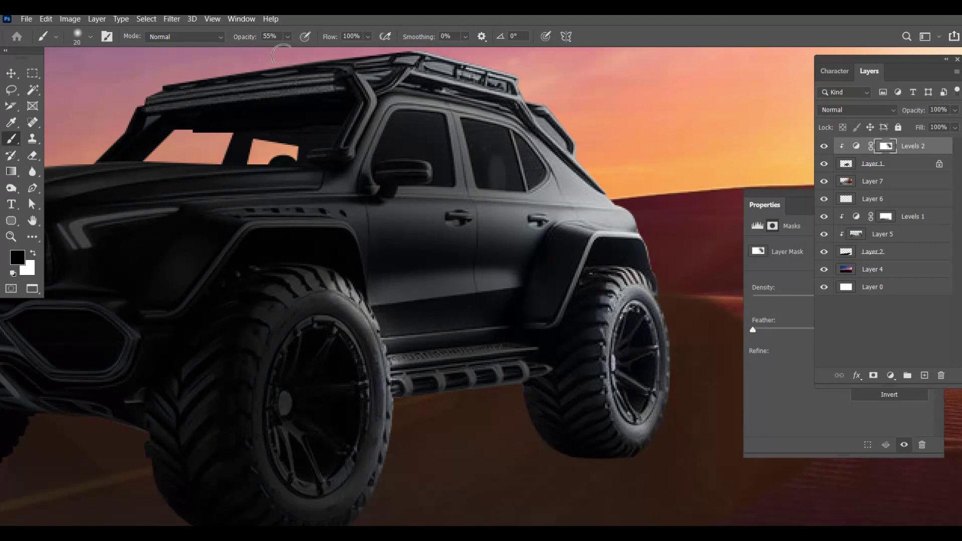
drag(331, 286, 365, 316)
click(288, 36)
drag(297, 51, 271, 51)
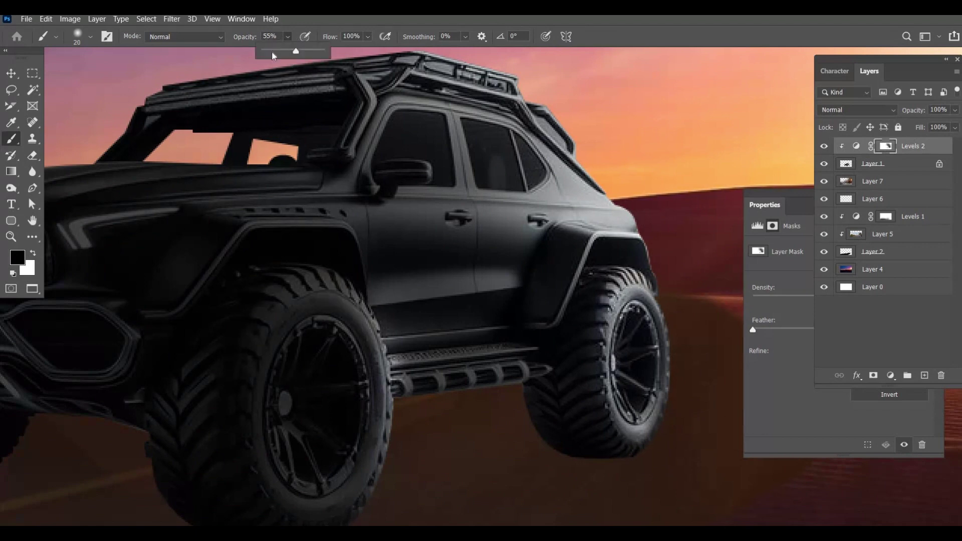
click(365, 317)
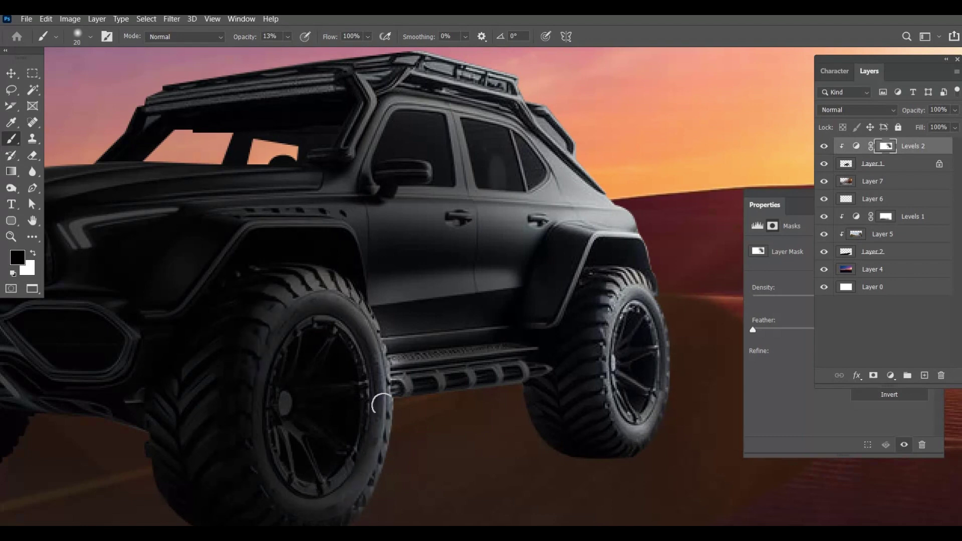
- Brighten the side mirror housing and roof area lightly through the Levels 2 mask
ctrl+alt+click(381, 400)
ctrl+alt+click(395, 376)
ctrl+click(407, 344)
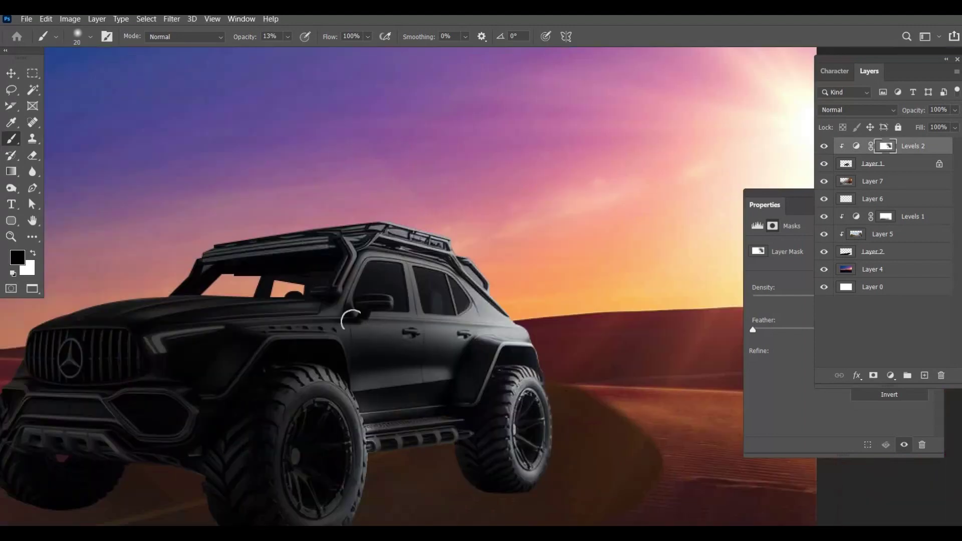
ctrl+click(350, 319)
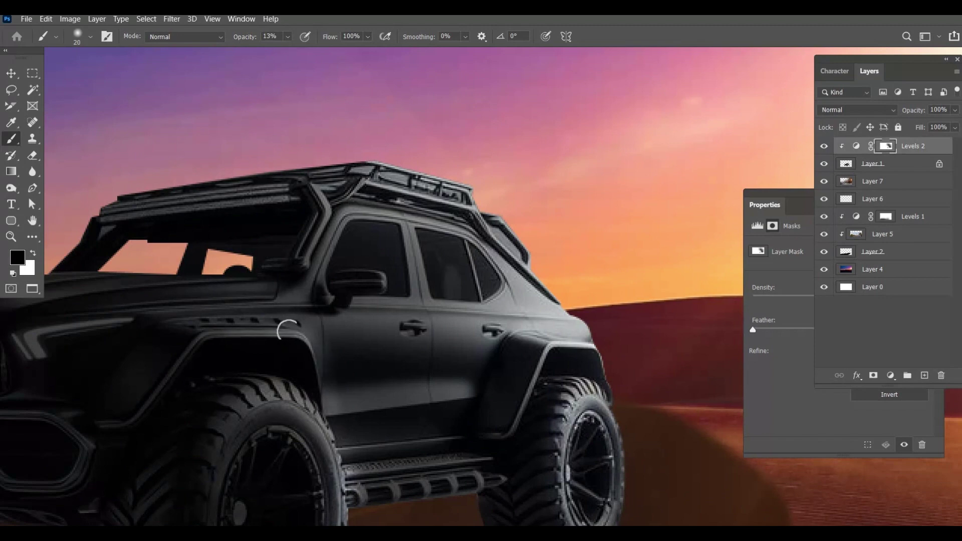
drag(353, 366, 379, 263)
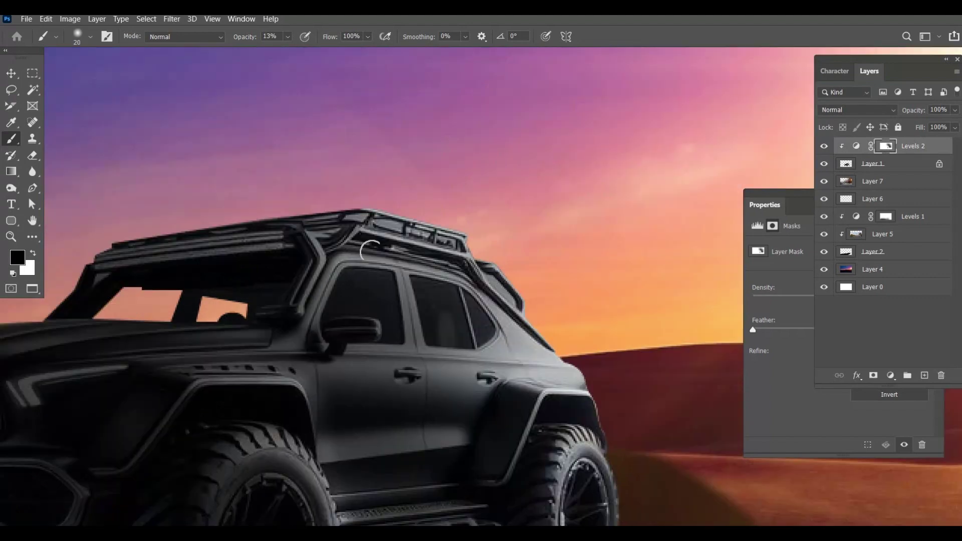
drag(376, 332, 355, 339)
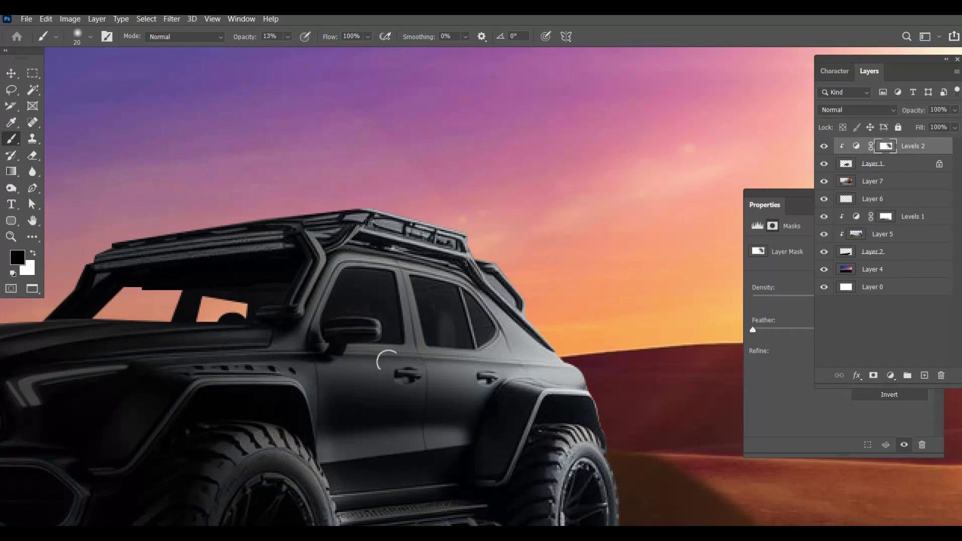
ctrl+alt+click(423, 361)
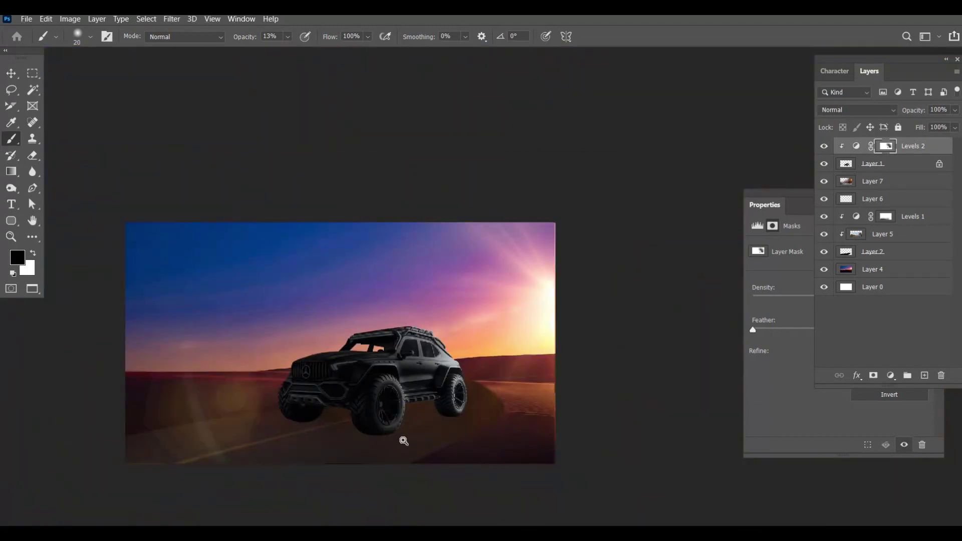
scroll(403, 440, up, 2)
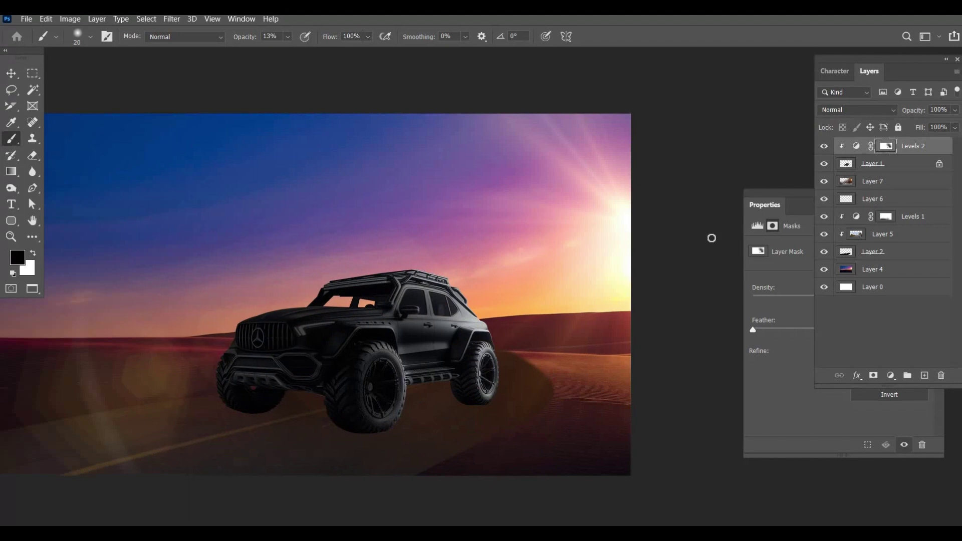
- Create a new Layer 8 above Layer 7 with a size-60 brush
click(911, 187)
alt+click(497, 417)
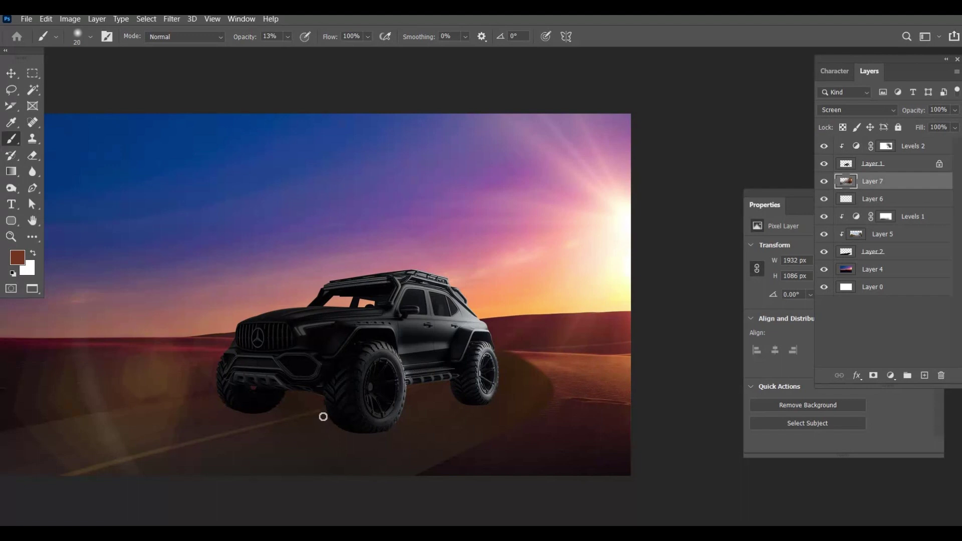
key(bracketright)
key(bracketright)
key(bracketright)
key(bracketright)
key(ctrl+shift+n)
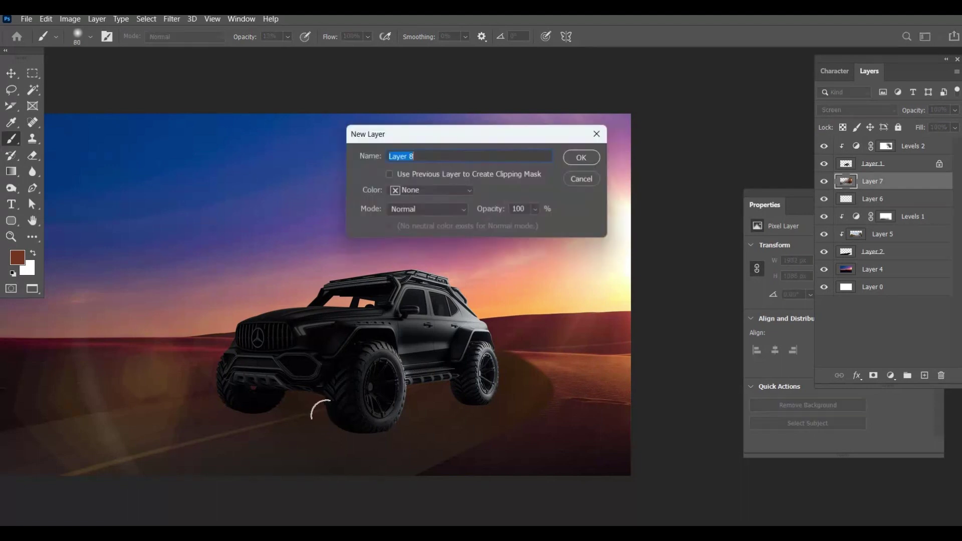
key(Return)
- Flatten the brush tip into an ellipse and paint black shadow beneath the car
right_click(364, 421)
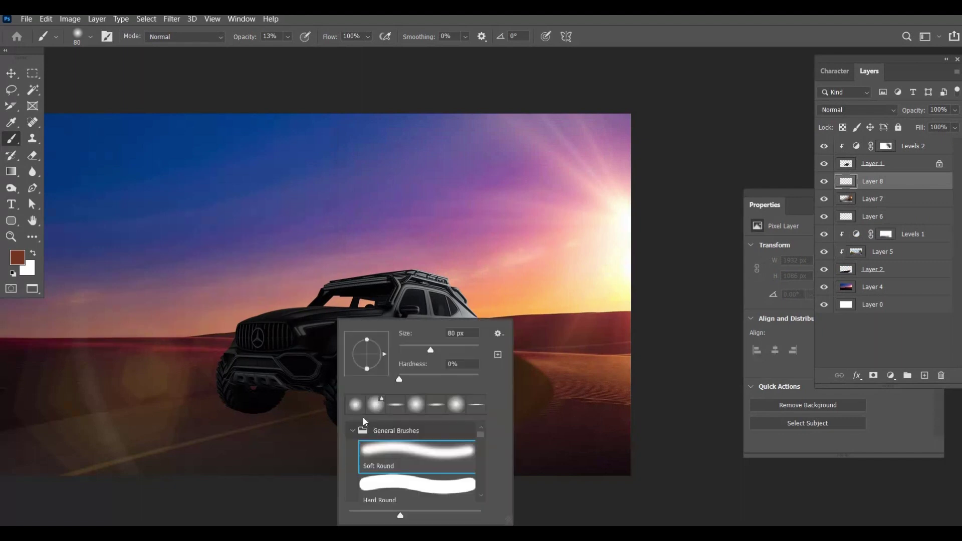
drag(368, 345, 367, 349)
key(Return)
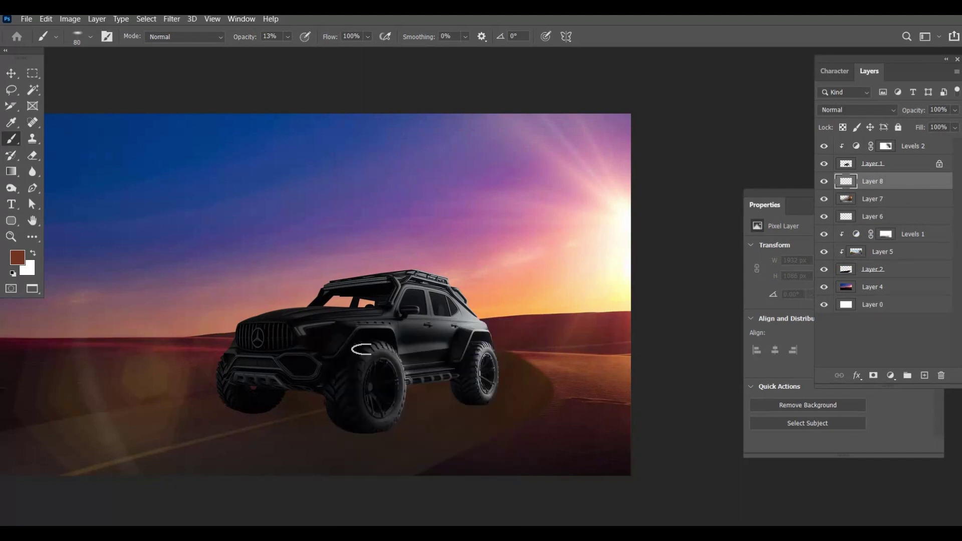
alt+click(277, 399)
key(bracketright)
key(bracketright)
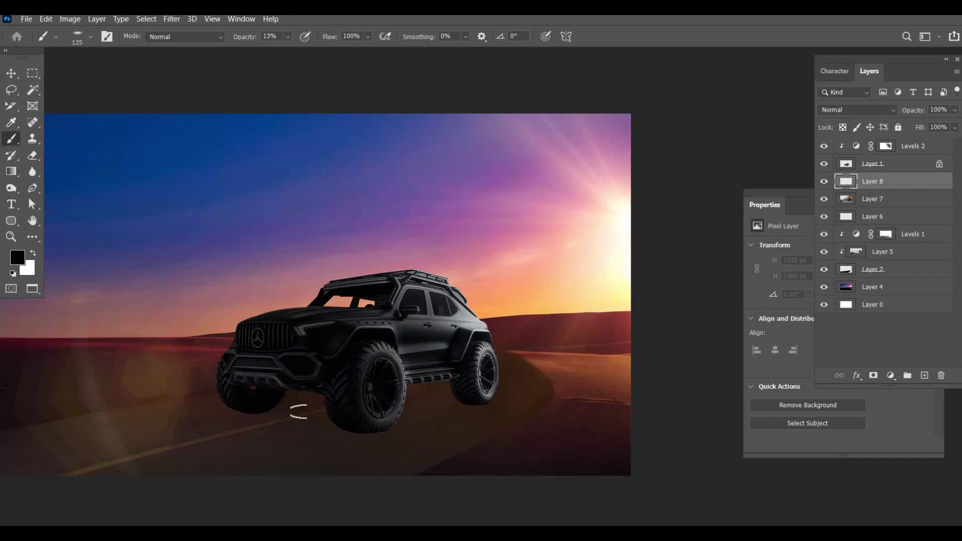
drag(296, 413, 433, 403)
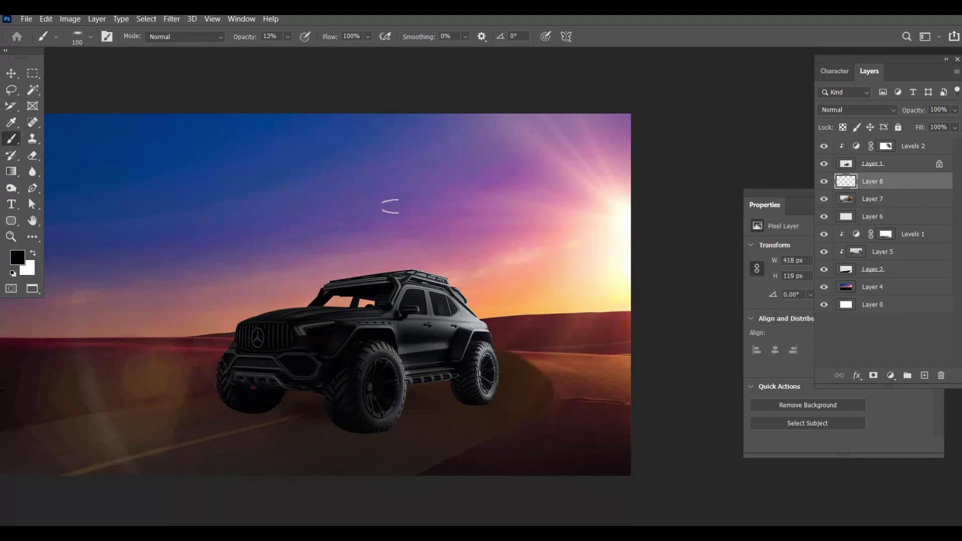
- At 58% opacity, extend the shadow under the car, side step and front bumper
click(289, 37)
drag(299, 51, 317, 51)
key(bracketleft)
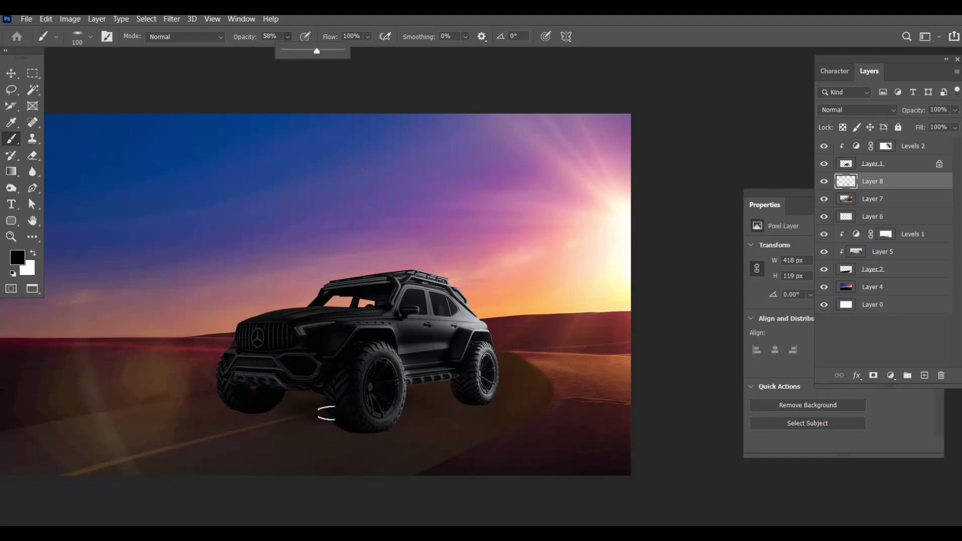
drag(293, 409, 402, 398)
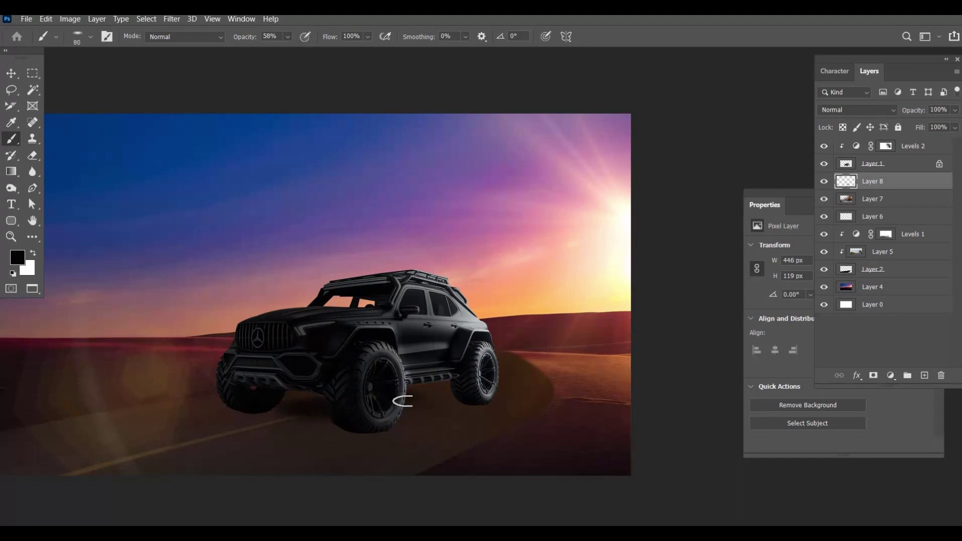
key(bracketleft)
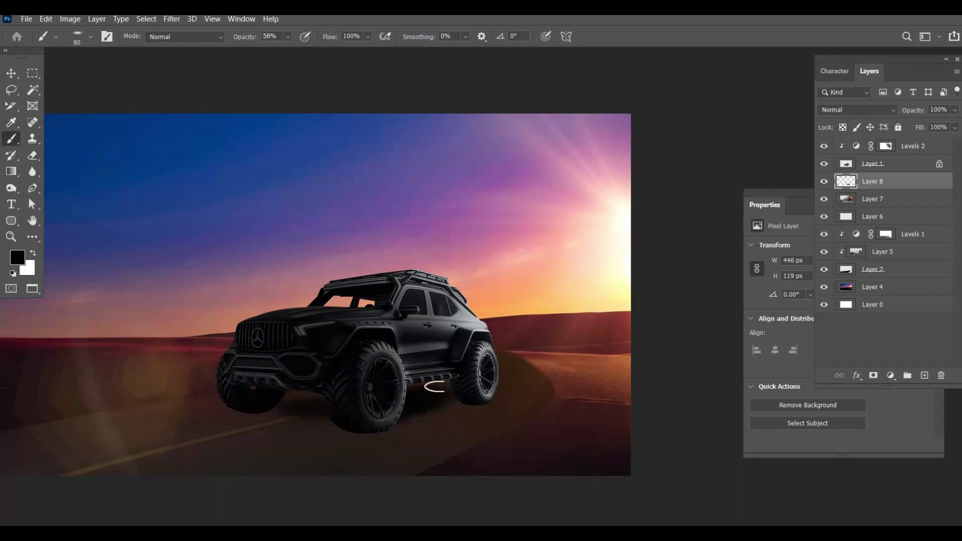
drag(429, 383, 403, 384)
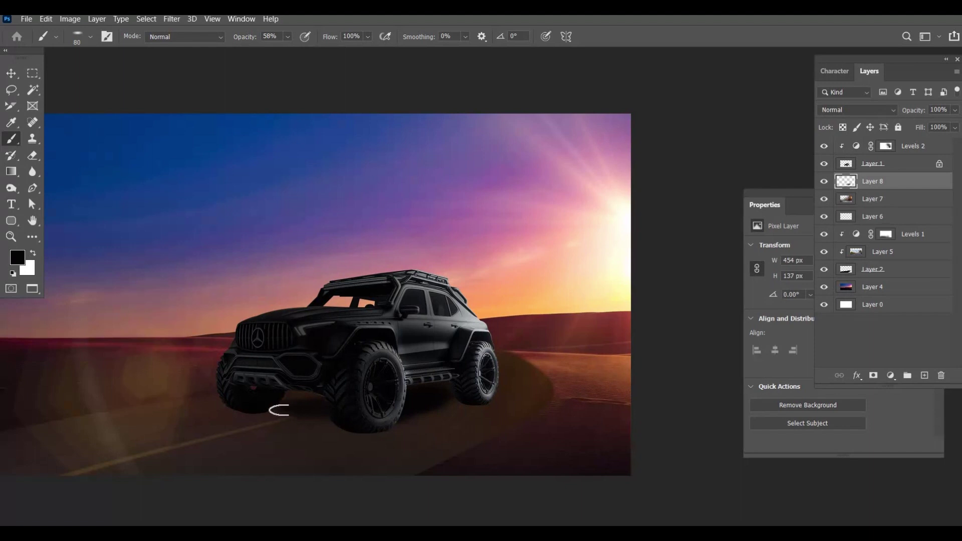
drag(279, 407, 477, 403)
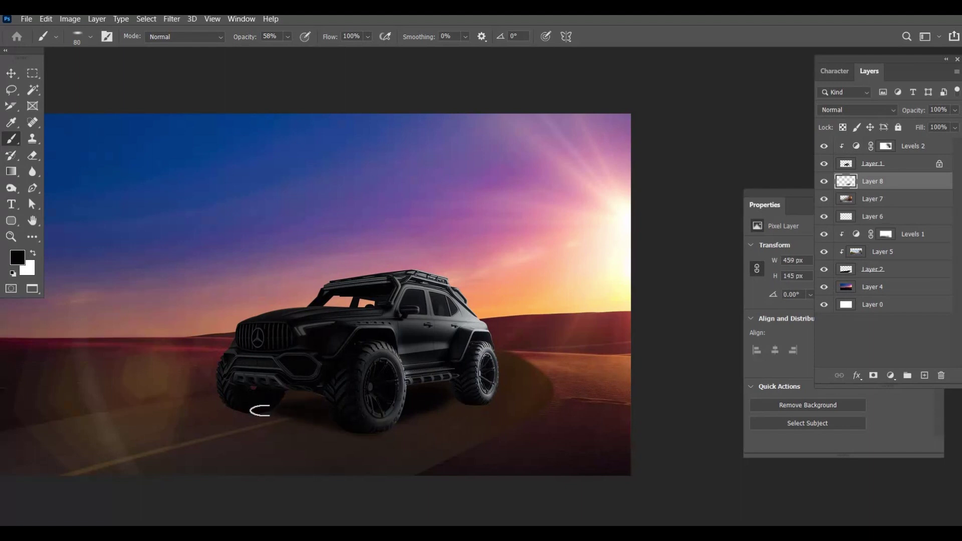
drag(280, 408, 248, 404)
mouse_move(334, 425)
mouse_down()
mouse_move(250, 408)
mouse_move(257, 419)
mouse_move(247, 399)
mouse_up()
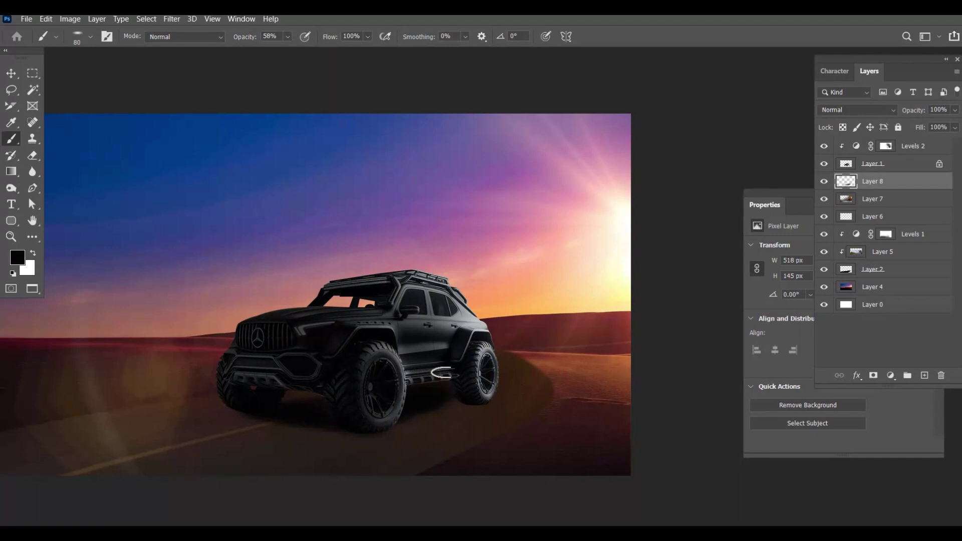
- Give the Eraser a flat soft tip, then return to the brush to inspect the shadow
key(e)
right_click(504, 397)
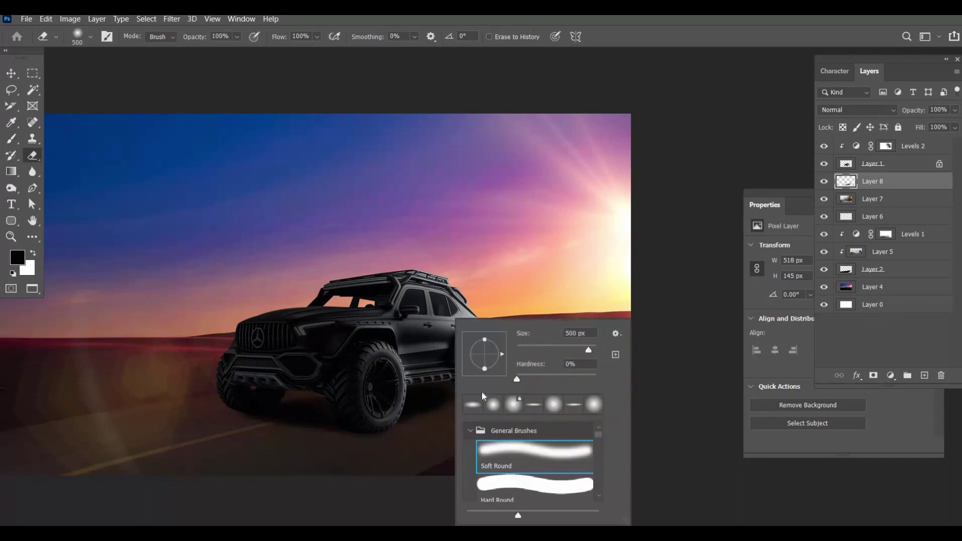
click(473, 404)
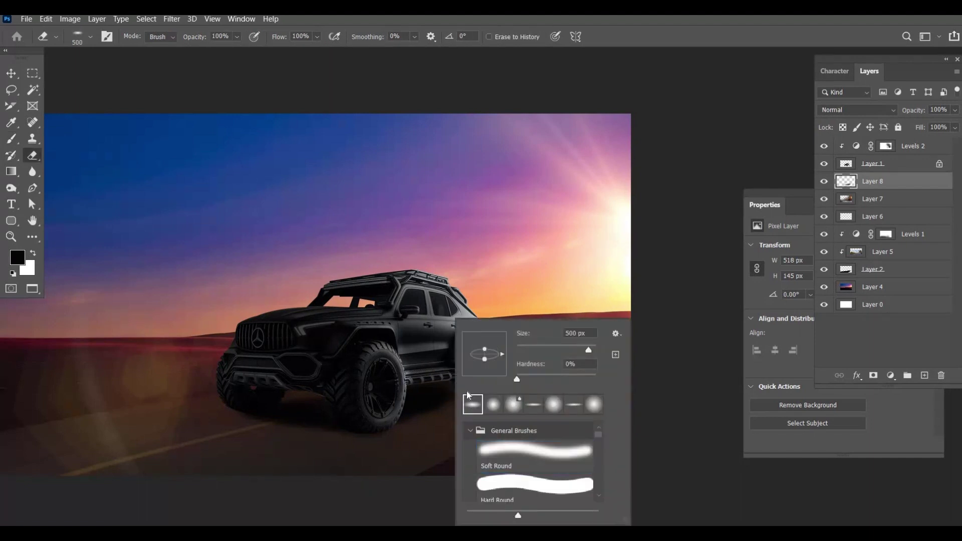
key(Return)
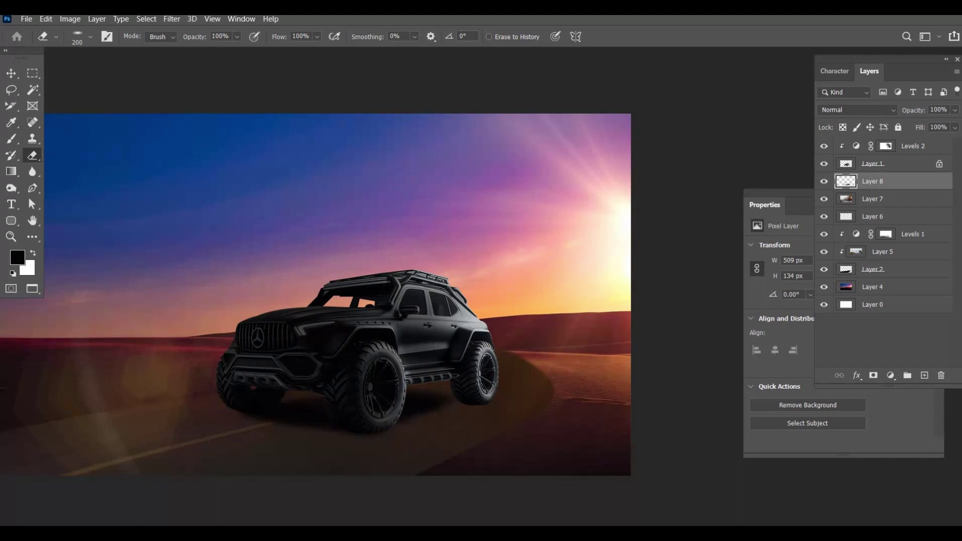
key(b)
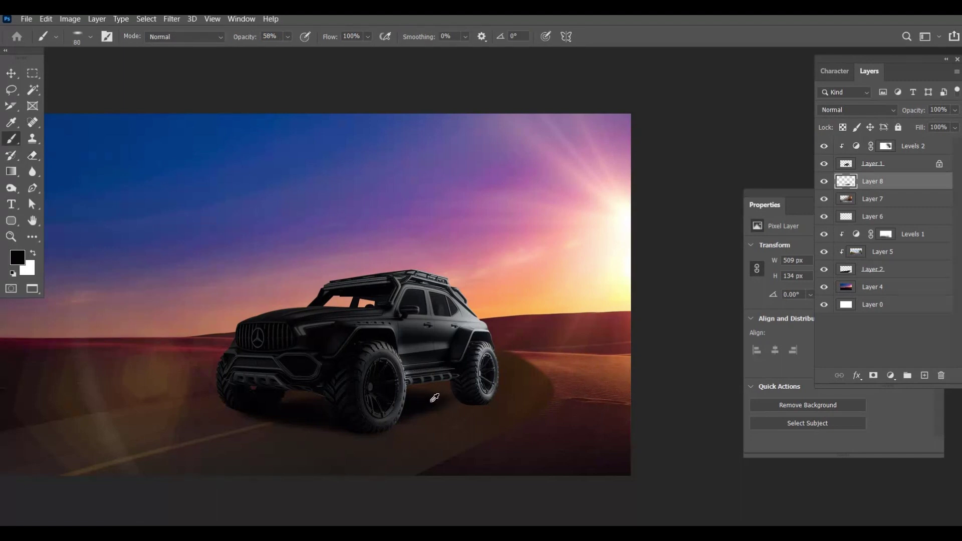
ctrl+click(460, 404)
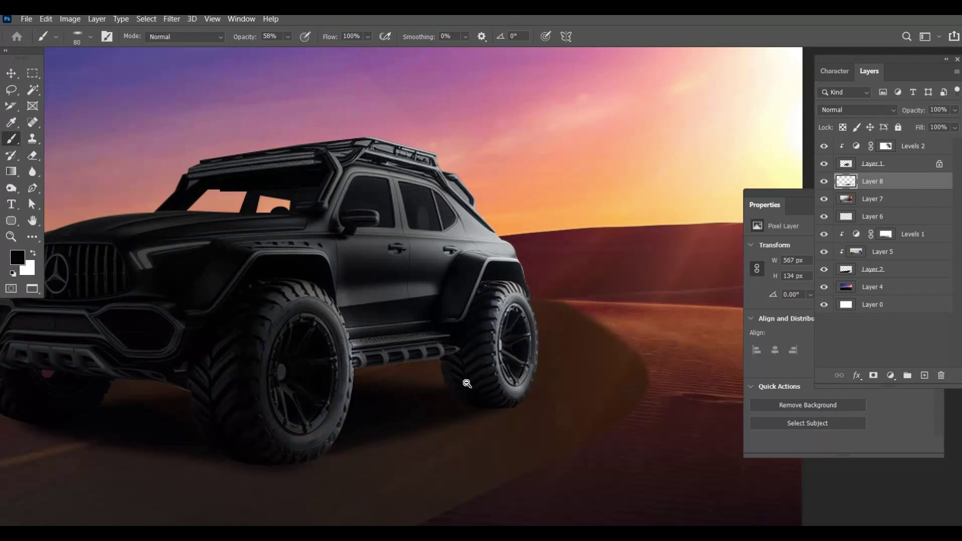
scroll(507, 386, down, 3)
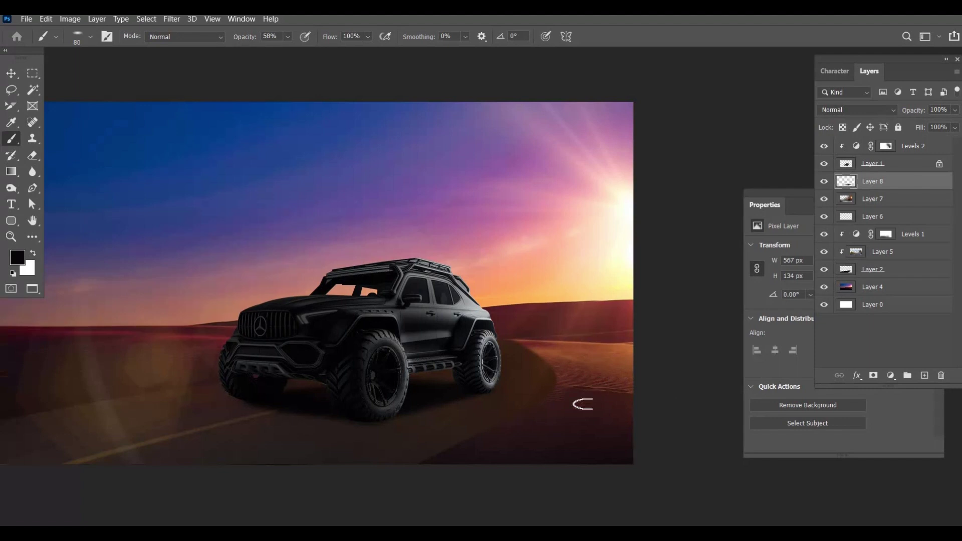
- Switch to the Eraser at 39% strength to soften the shadow edges near the rear wheel
key(e)
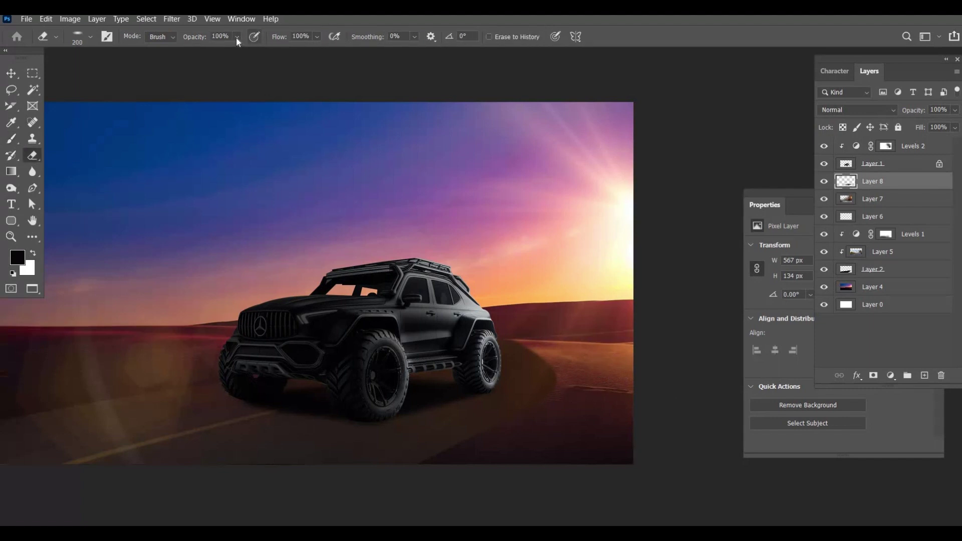
key(3)
key(9)
scroll(499, 372, up, 3)
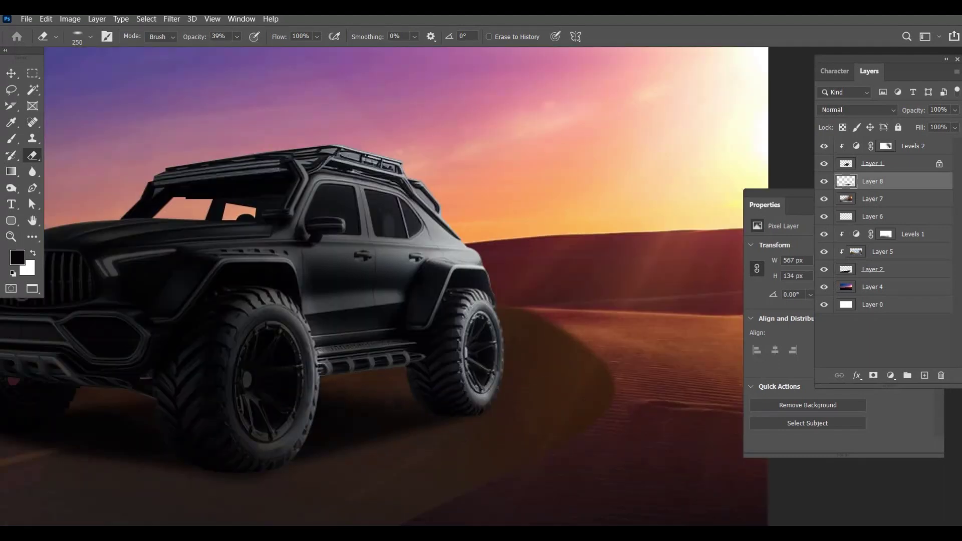
scroll(469, 349, down, 3)
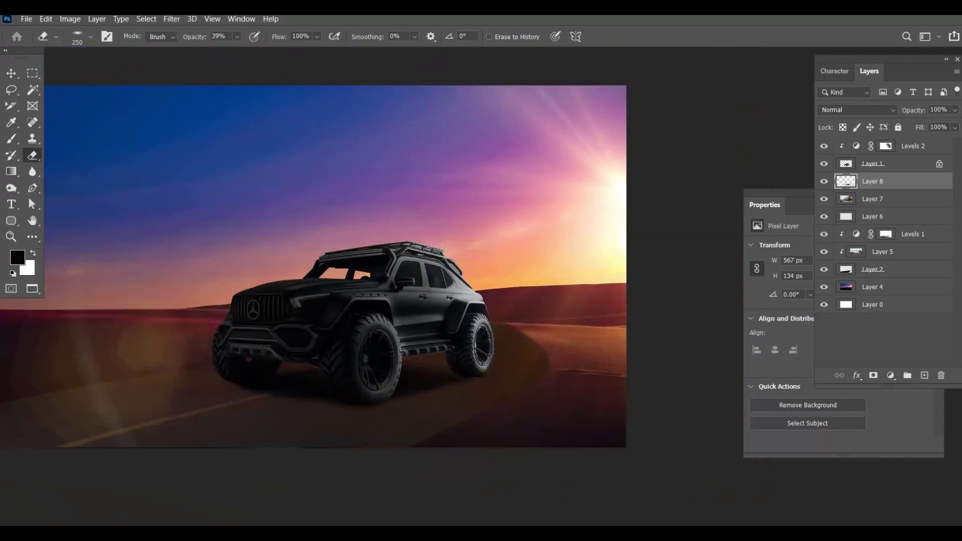
- Skew the Layer 8 shadow so it slants toward the rear
key(v)
key(ctrl+t)
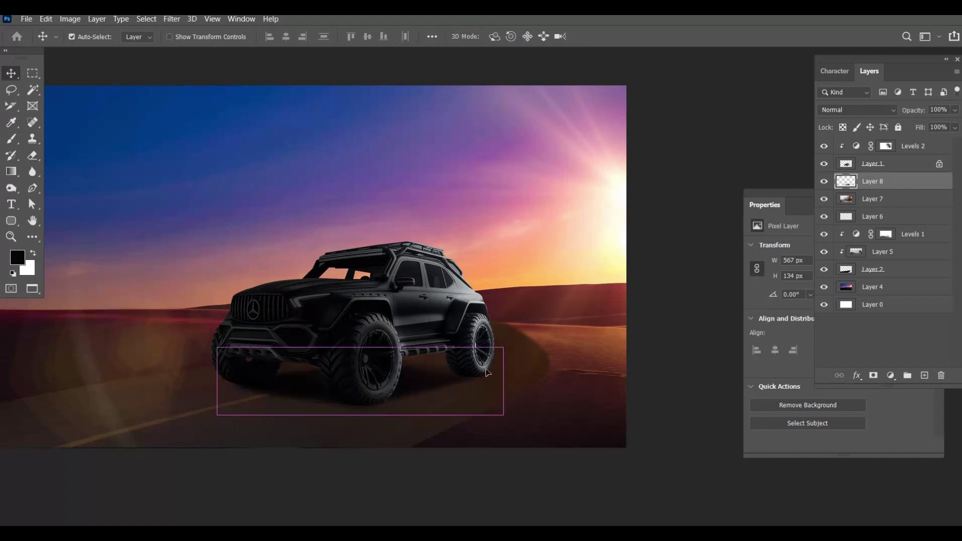
drag(503, 347, 515, 348)
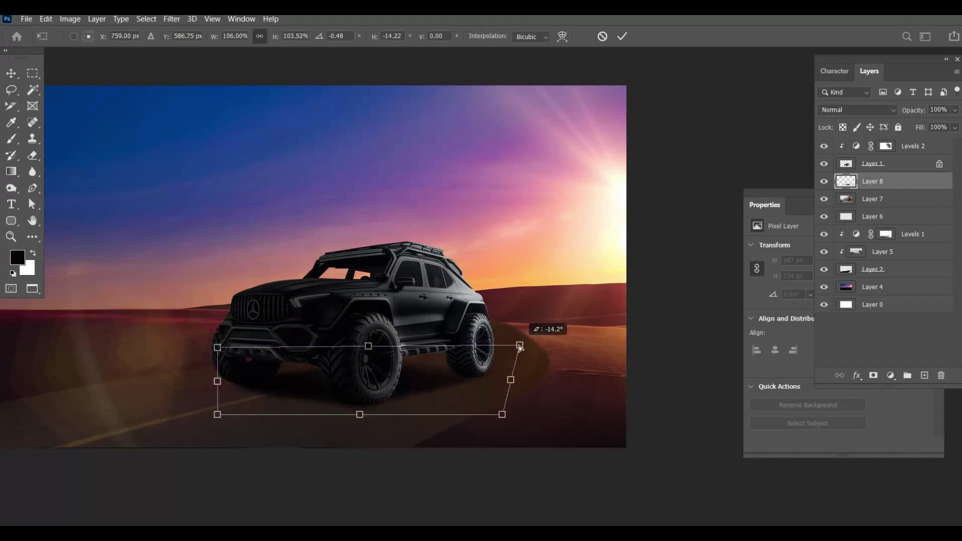
key(Return)
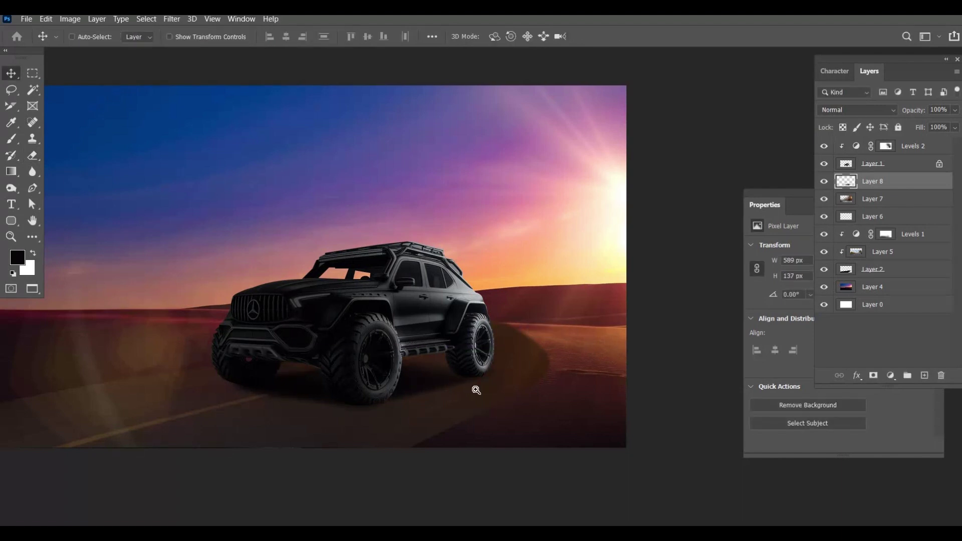
- Paint a little more shadow beneath the SUV with the brush and view the whole image
scroll(474, 390, up, 3)
key(b)
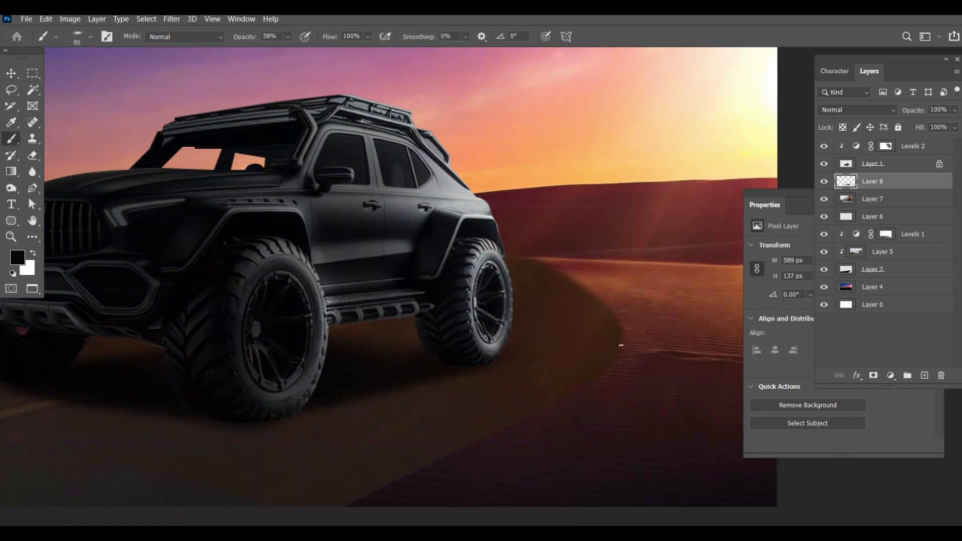
scroll(363, 401, down, 3)
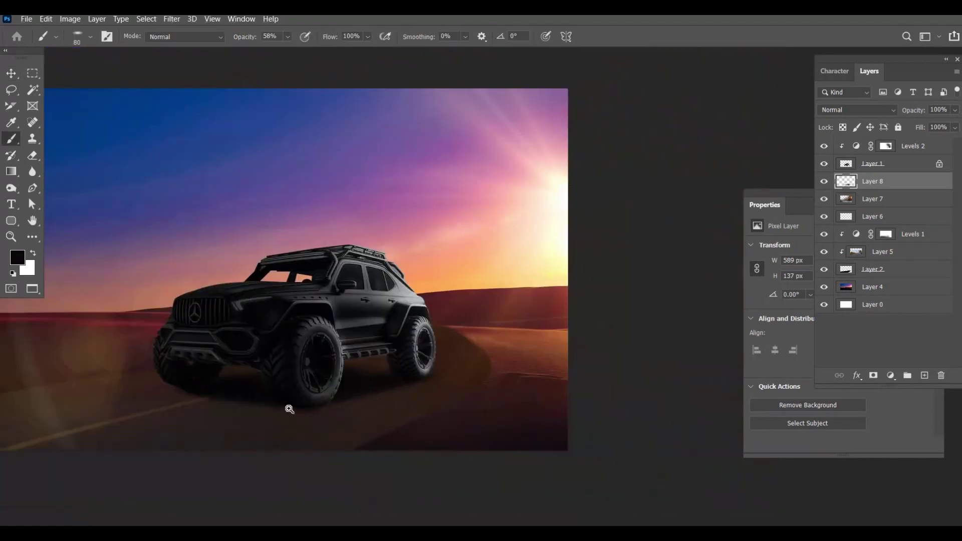
scroll(300, 401, up, 3)
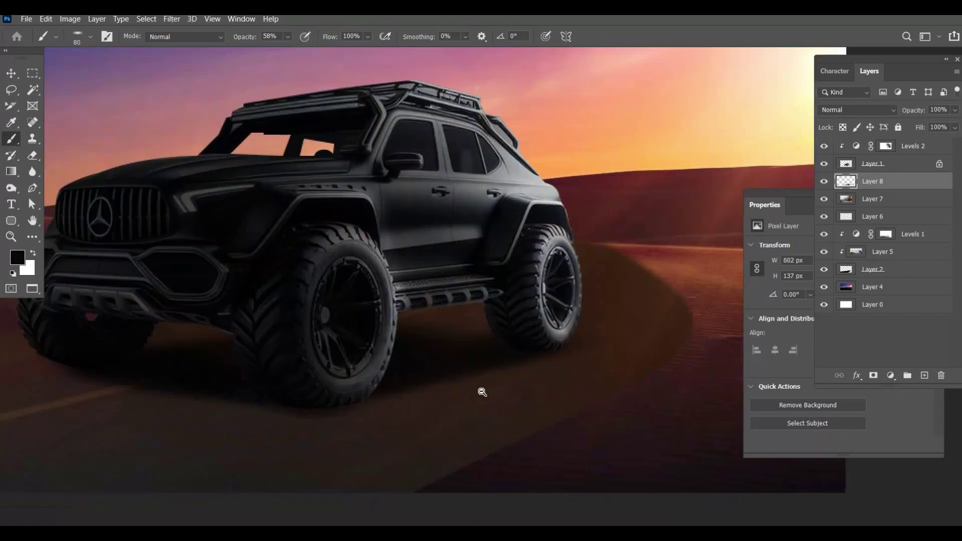
scroll(230, 370, down, 3)
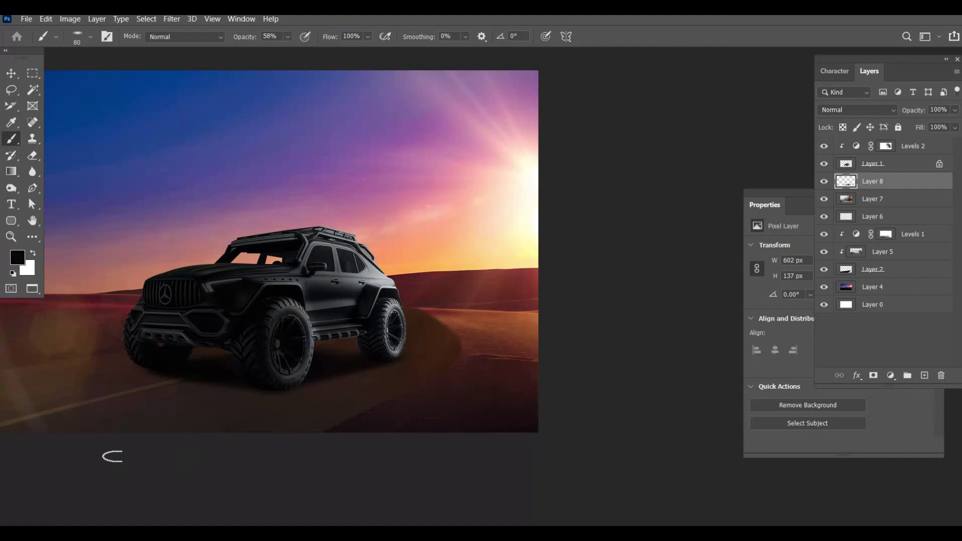
alt+click(231, 410)
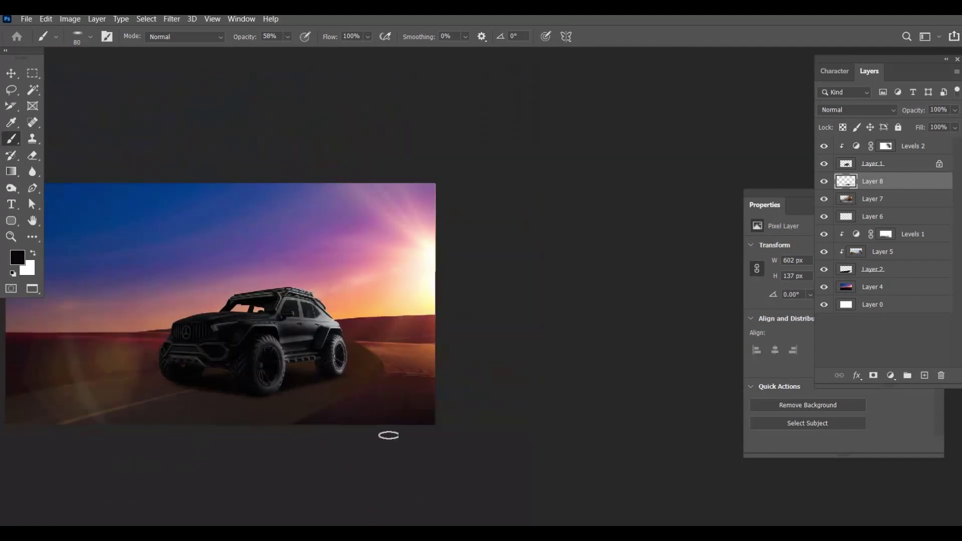
- Shift the Layer 8 shadow left and down, then duplicate it as Layer 8 copy
key(v)
right_click(230, 386)
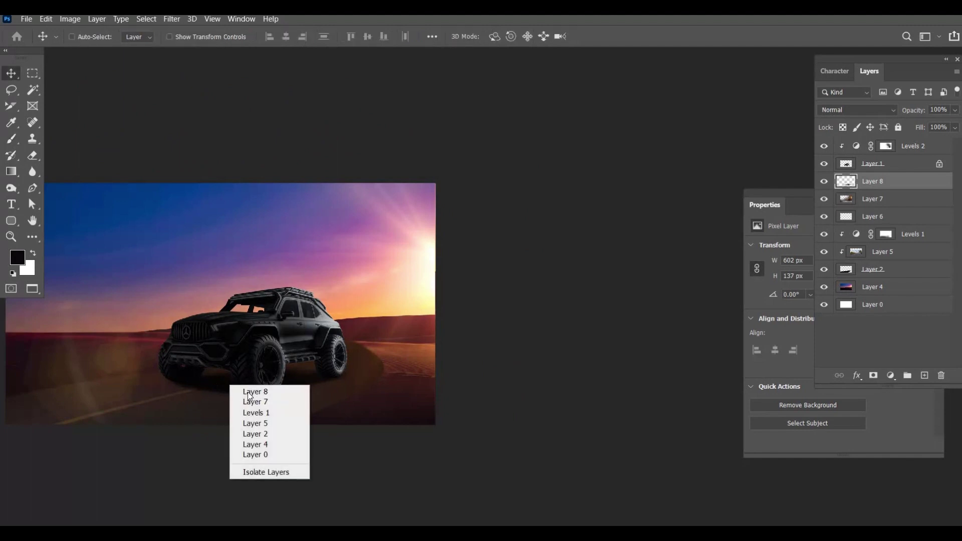
click(235, 391)
key(ctrl+t)
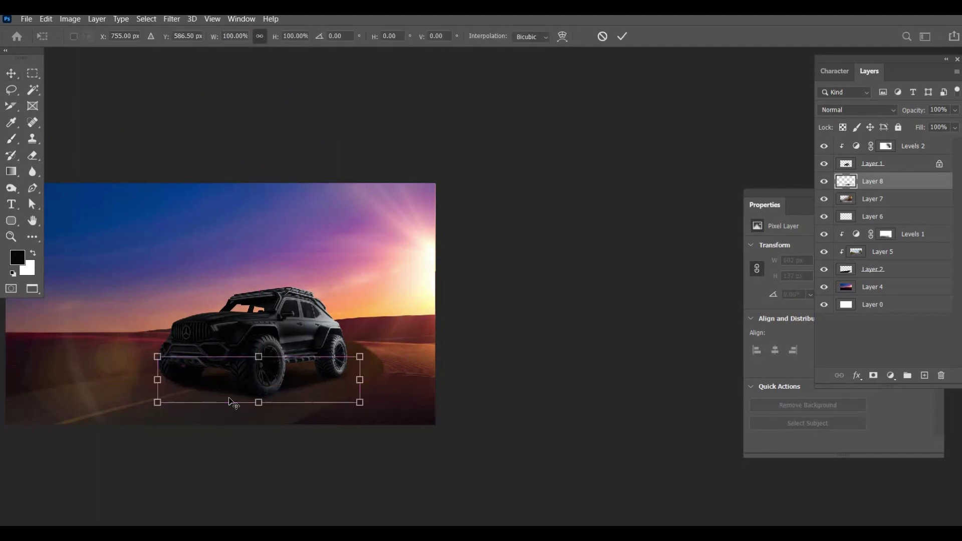
key(Return)
drag(235, 398, 189, 416)
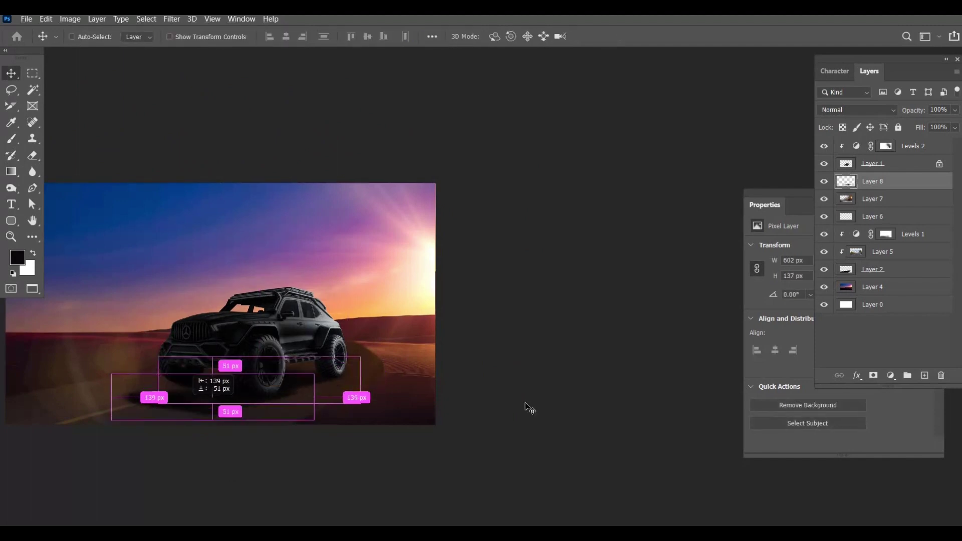
key(ctrl+j)
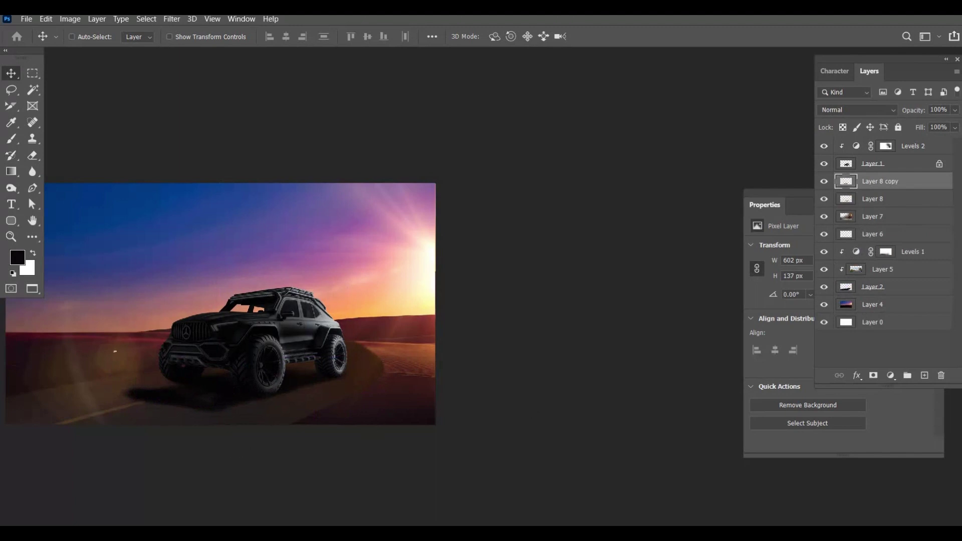
- Erase unwanted parts of Layer 8 copy with the Eraser at 65% opacity
key(e)
drag(115, 368, 54, 383)
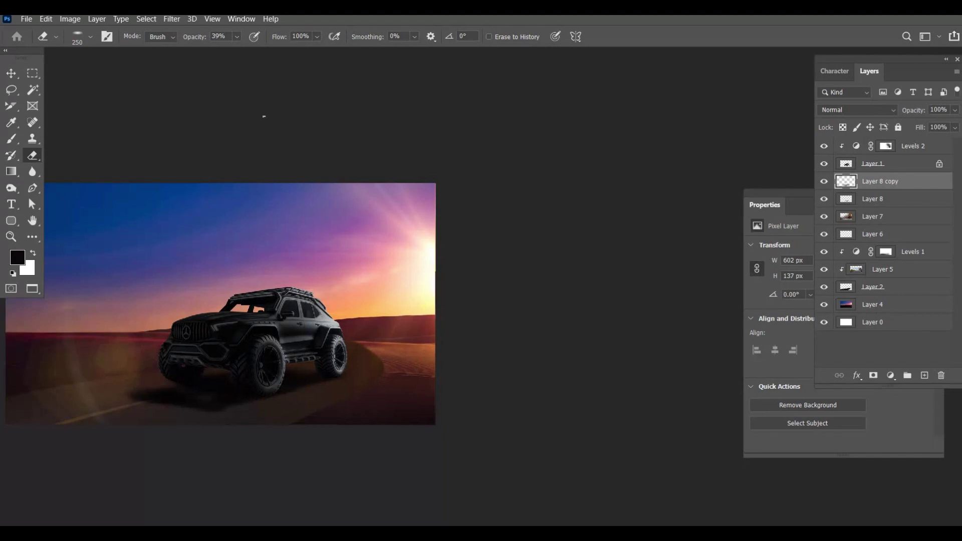
click(238, 39)
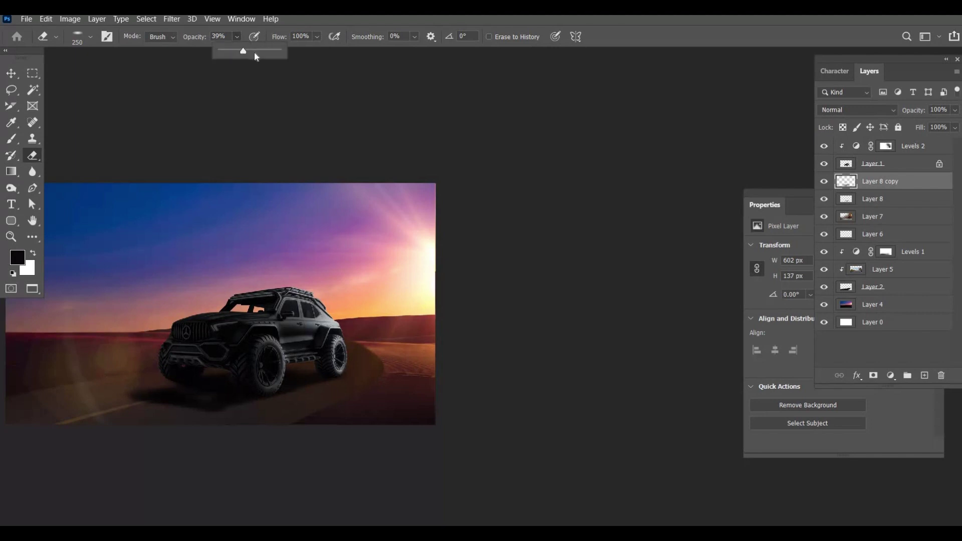
click(258, 51)
scroll(136, 398, up, 5)
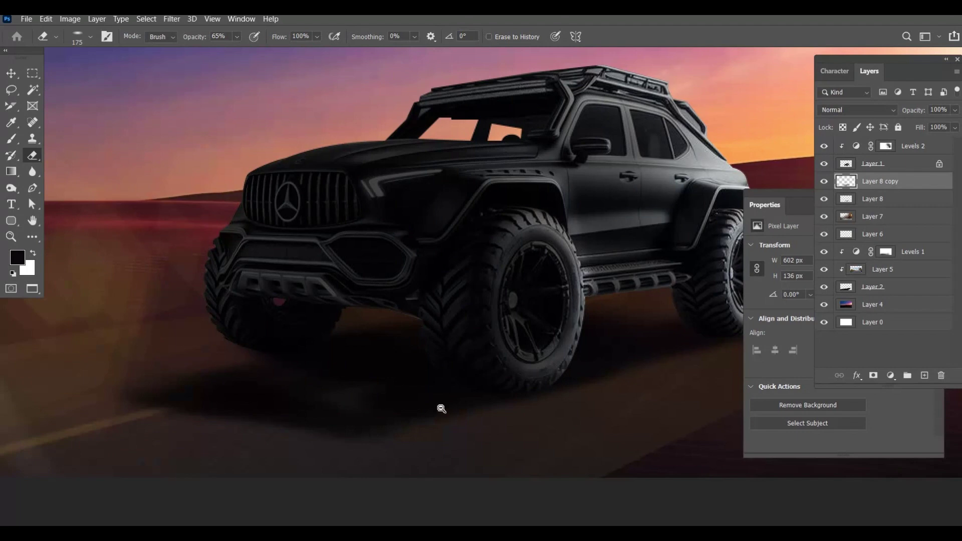
scroll(440, 407, down, 3)
scroll(668, 392, down, 1)
- Apply a Motion Blur of 127 pixels at 8° to Layer 8 copy
key(v)
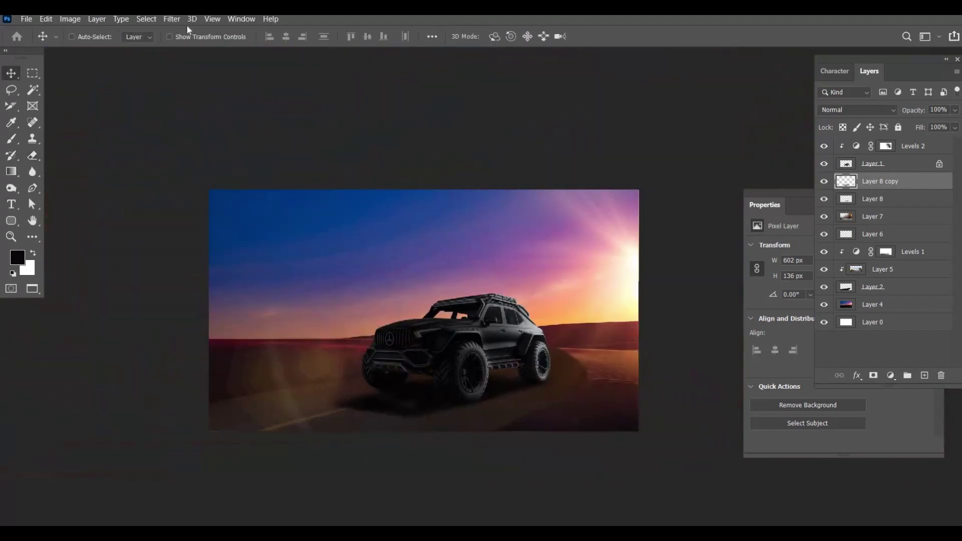
click(175, 20)
mouse_move(179, 152)
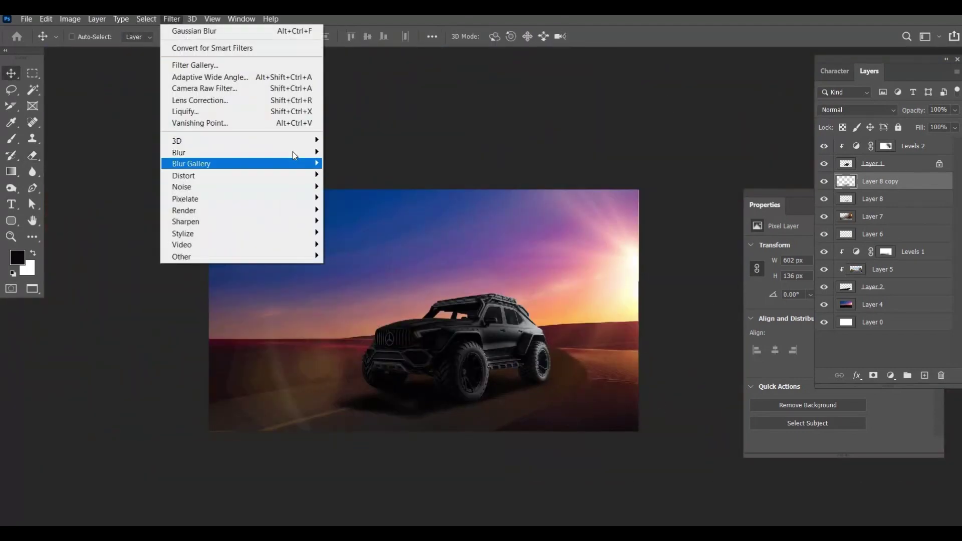
click(354, 221)
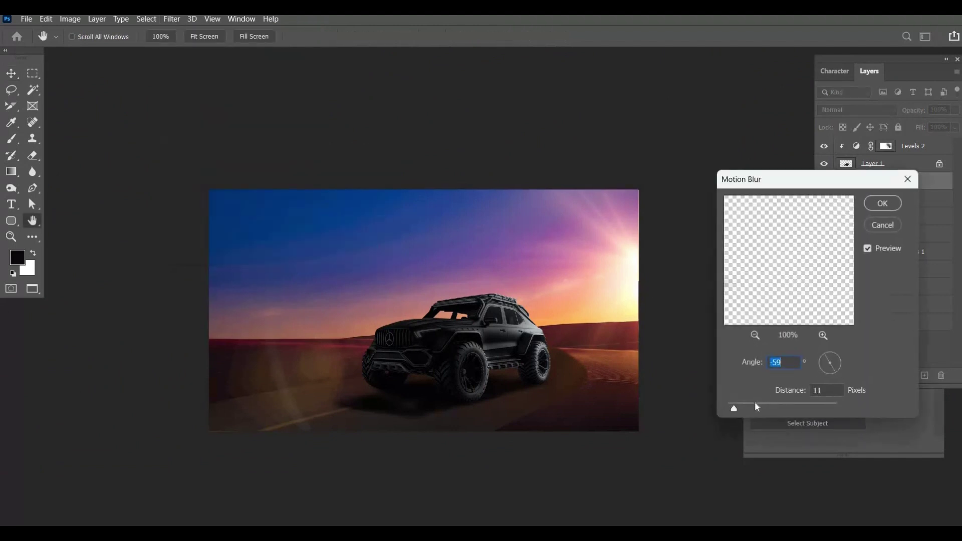
drag(755, 406, 781, 406)
drag(835, 361, 840, 357)
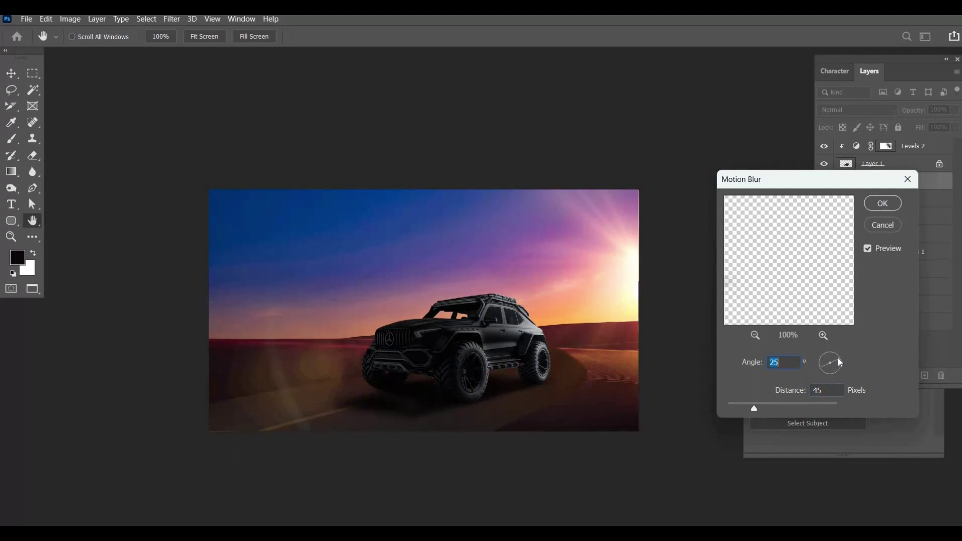
click(772, 405)
key(shift+Tab)
key(shift+Up)
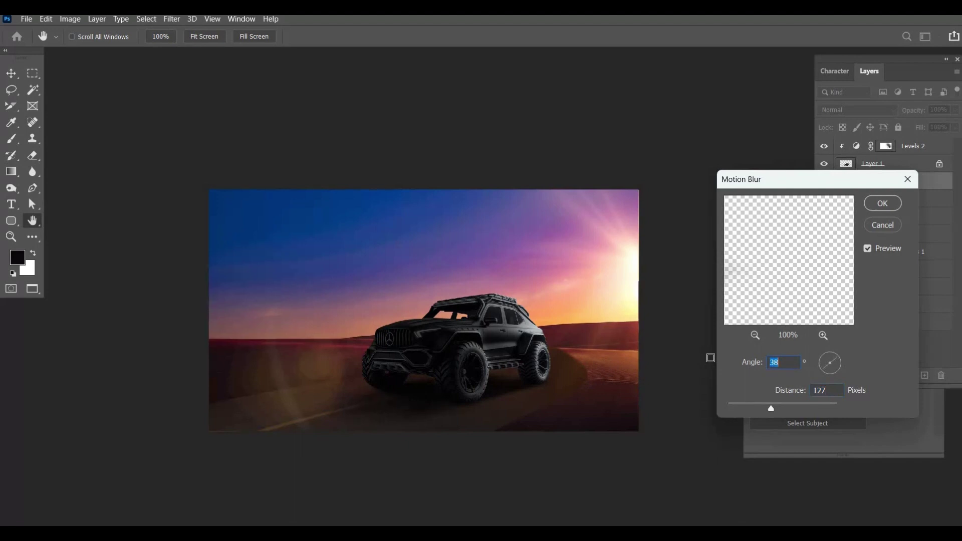
key(shift+Down)
key(shift+Down)
key(shift+Down)
key(Return)
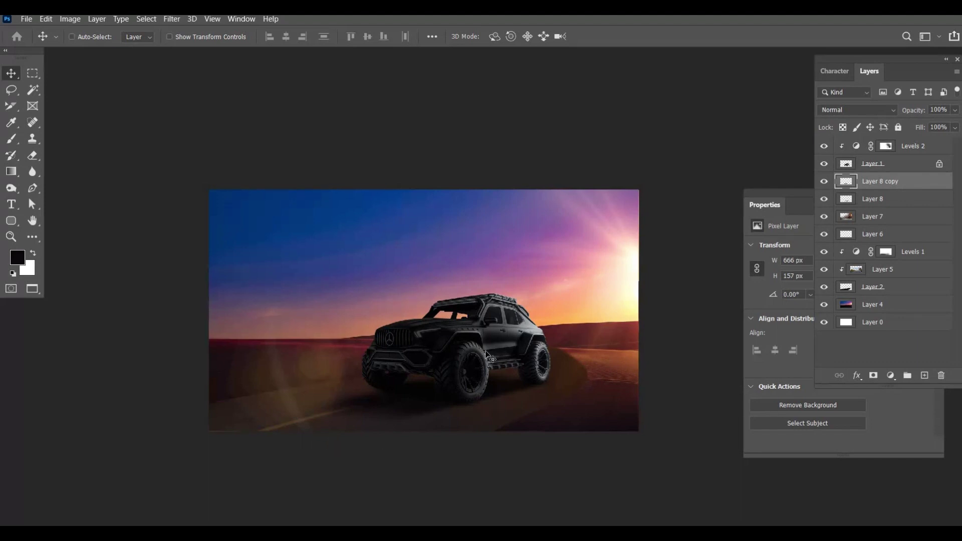
- Select the Levels 2 layer and ready the brush with white as foreground
right_click(435, 342)
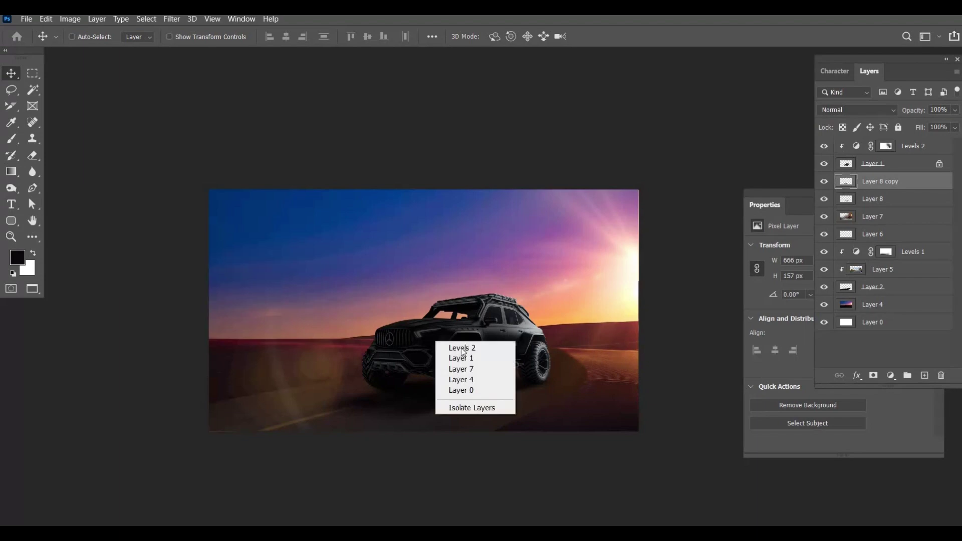
click(462, 346)
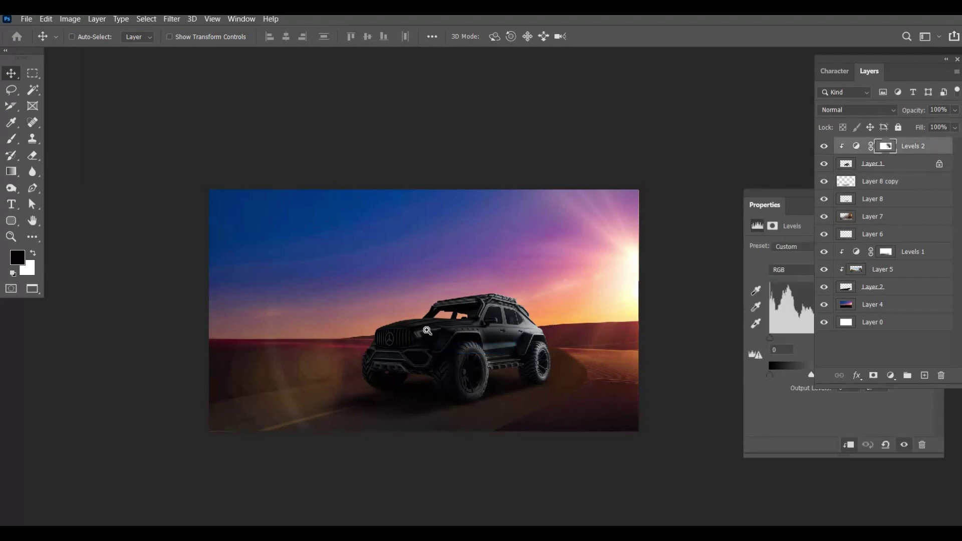
scroll(422, 331, up, 3)
scroll(422, 331, up, 3)
scroll(416, 350, up, 1)
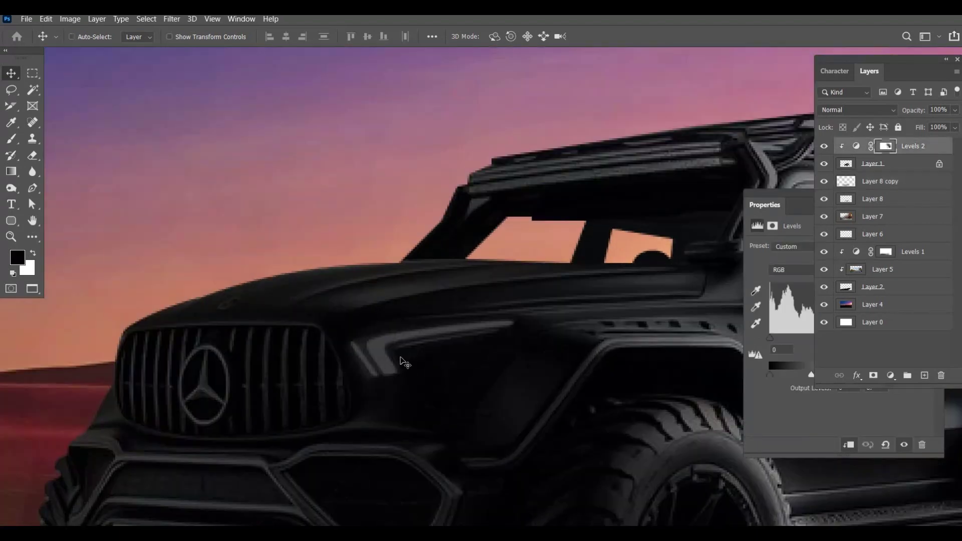
key(x)
key(b)
- Make the brush tip round at 10 pixels and paint along the headlight edge
right_click(477, 325)
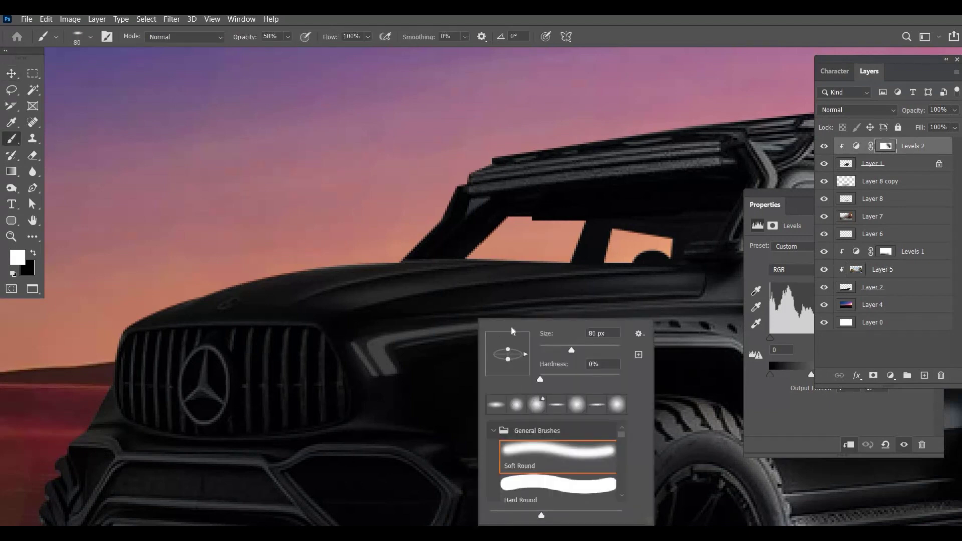
drag(509, 350, 509, 327)
key(Return)
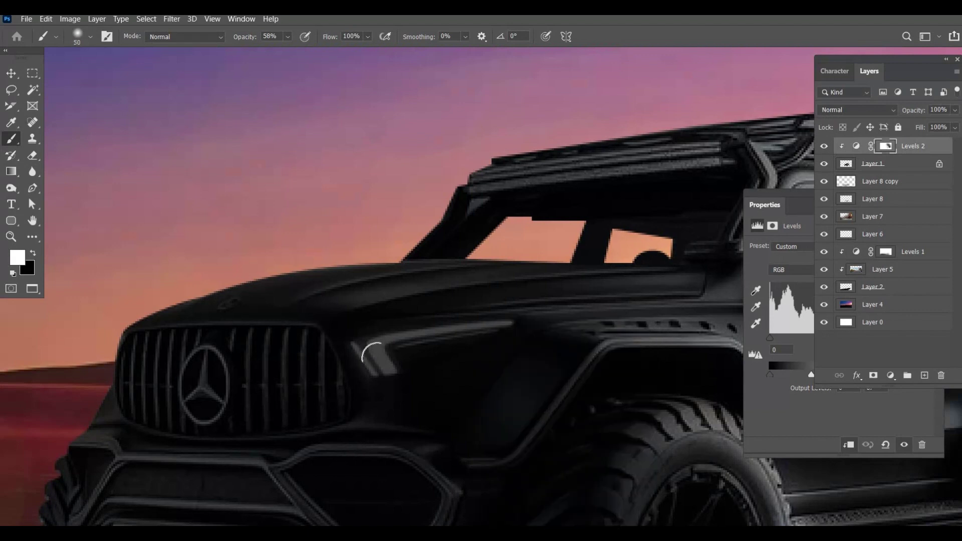
key(bracketleft)
key(bracketleft)
key(bracketleft)
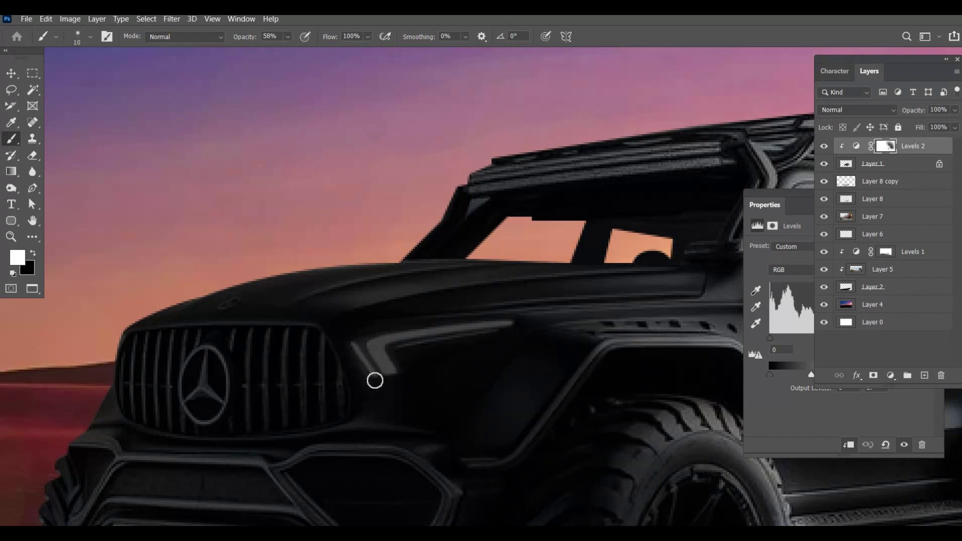
key(x)
drag(384, 367, 373, 347)
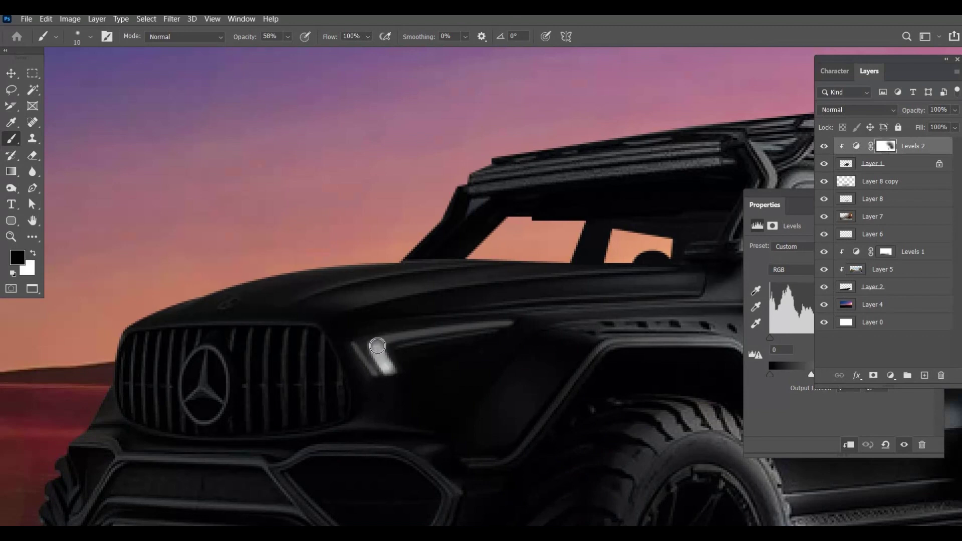
drag(377, 349, 373, 350)
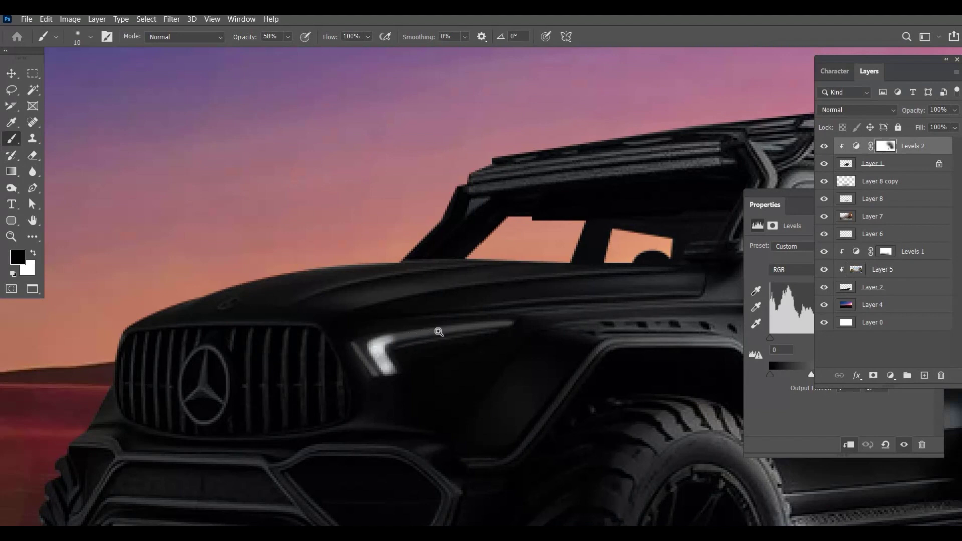
- Zoom in and paint the headlight's top streak and diagonal part with a 5-pixel brush
ctrl+click(439, 331)
ctrl+click(453, 336)
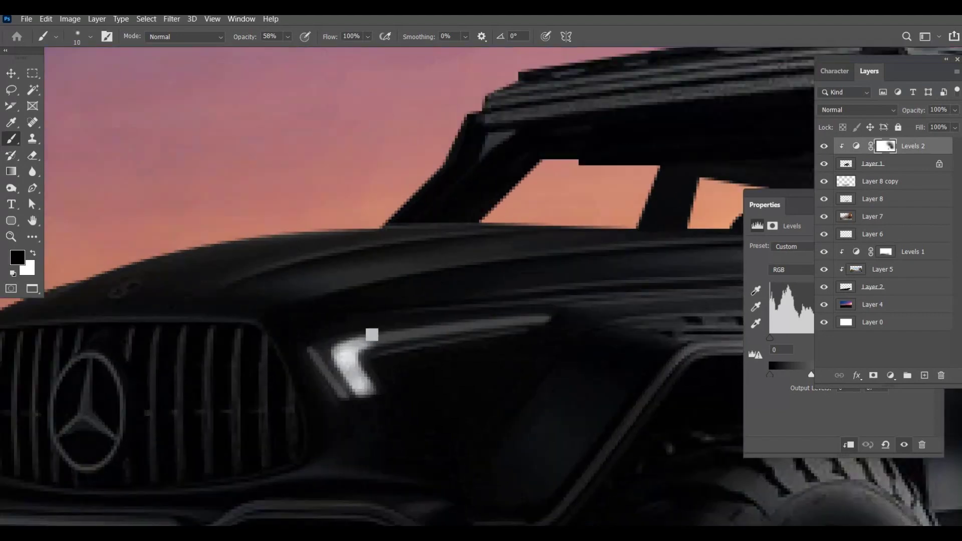
key(bracketright)
key(bracketleft)
shift+click(544, 320)
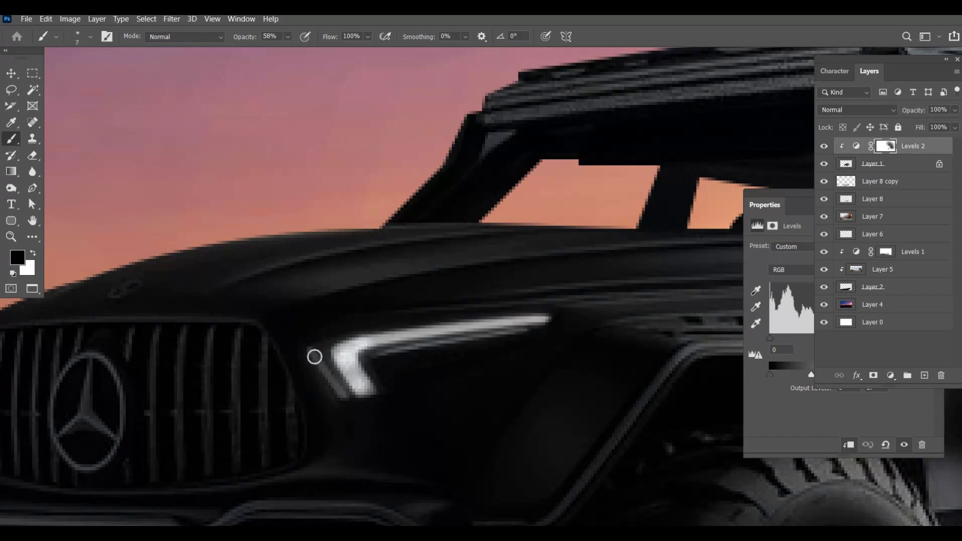
key(bracketleft)
key(bracketleft)
key(bracketleft)
shift+click(345, 397)
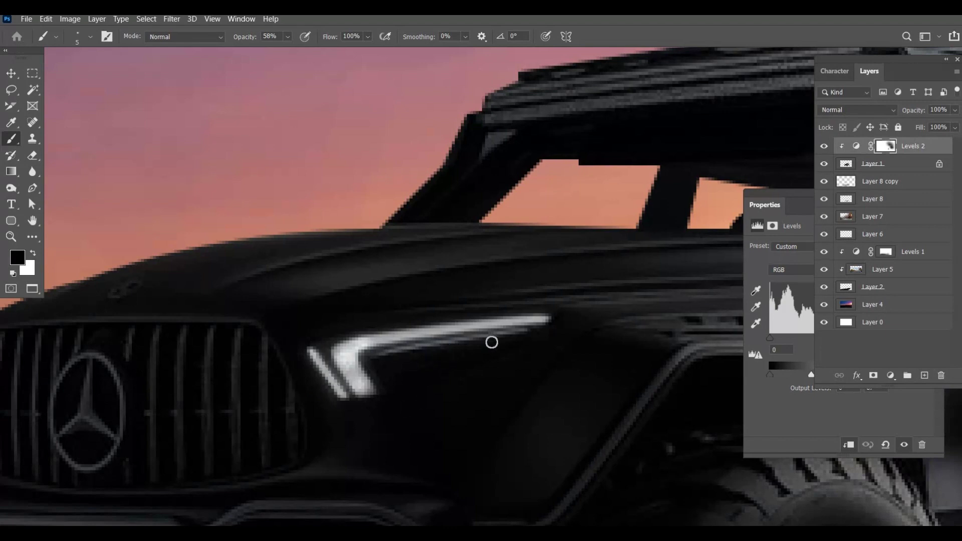
shift+click(538, 329)
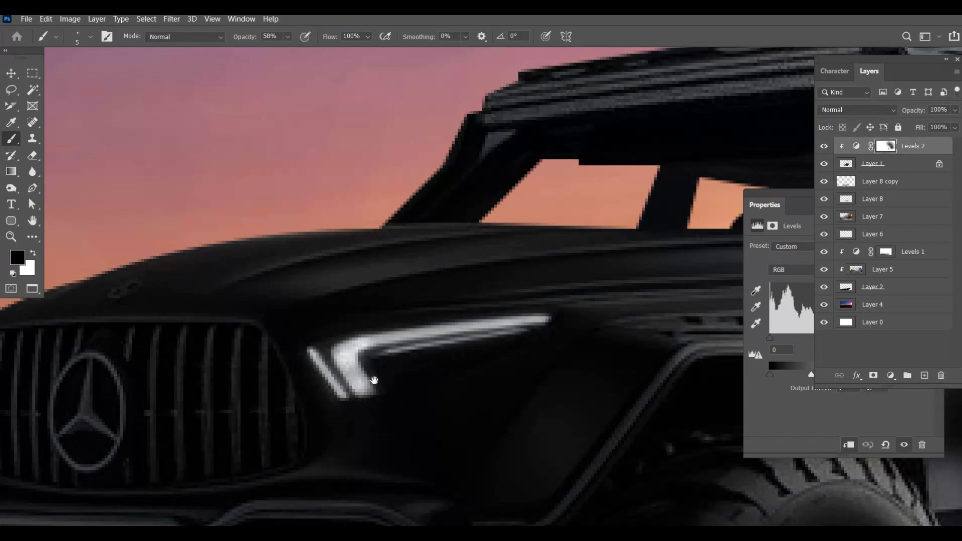
- Brighten the vertical and horizontal parts of the headlight strip on the mask
ctrl+alt+click(371, 382)
ctrl+alt+click(395, 396)
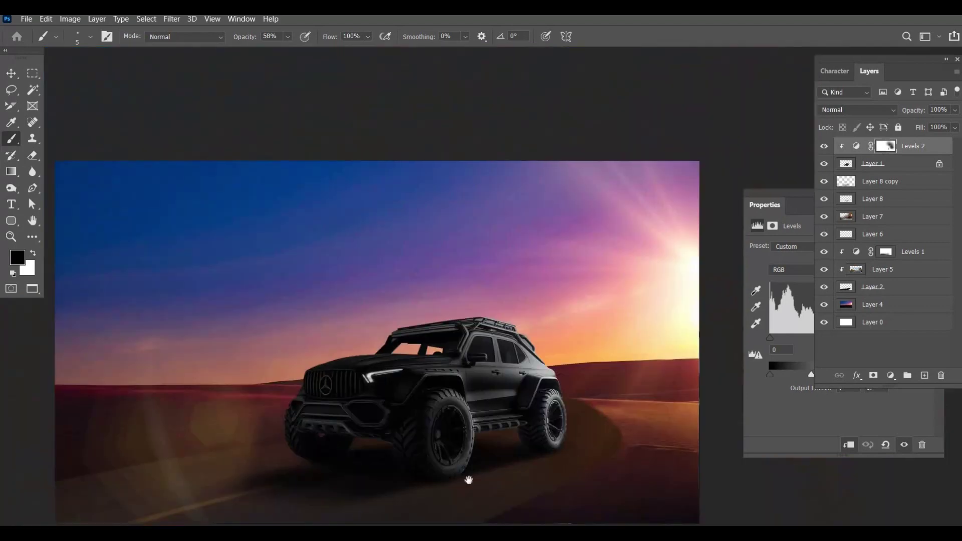
ctrl+click(357, 402)
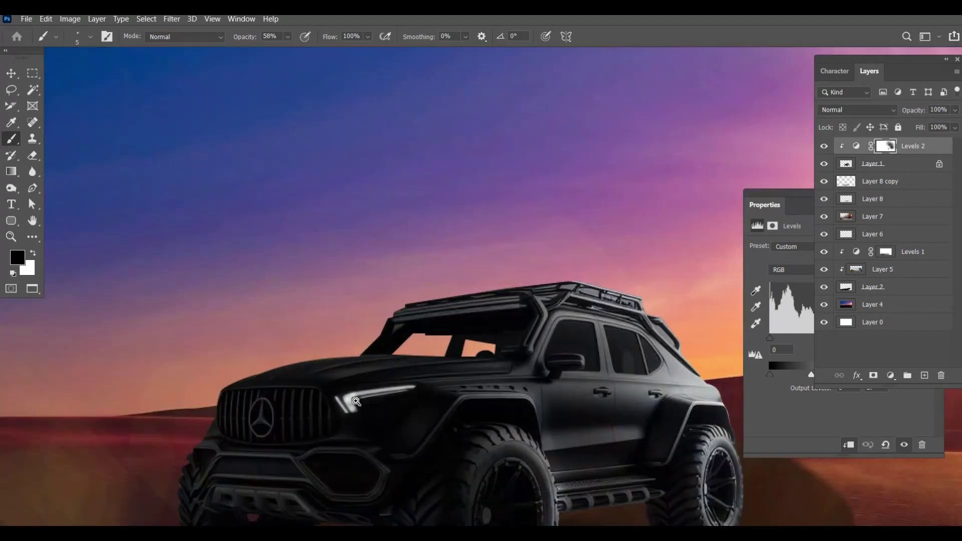
ctrl+click(332, 394)
mouse_move(340, 413)
mouse_down()
mouse_move(334, 393)
mouse_move(356, 430)
mouse_up()
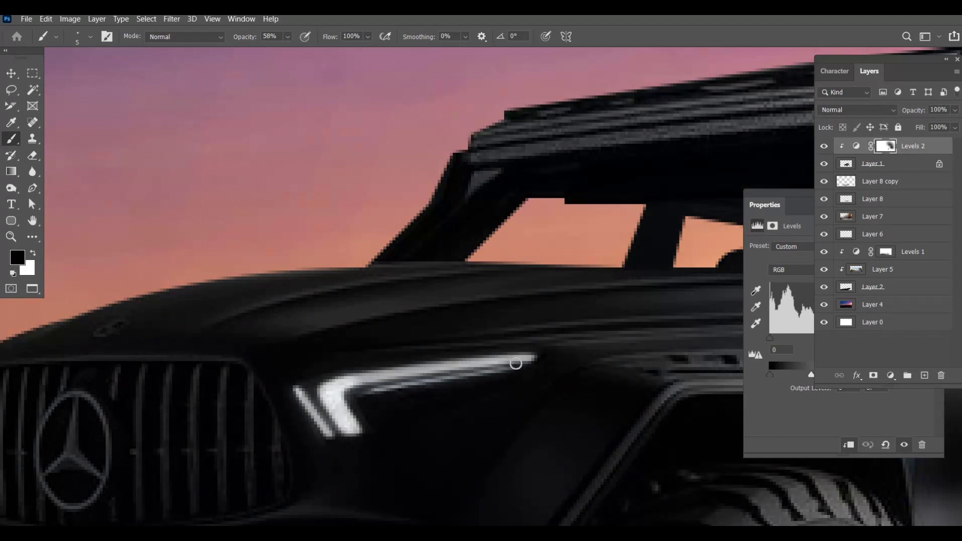
drag(519, 359, 337, 386)
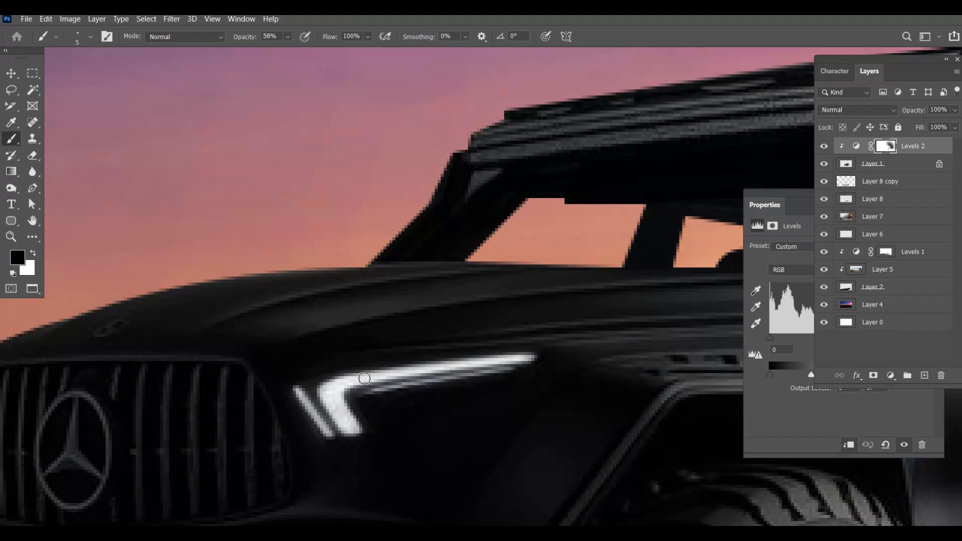
ctrl+alt+click(486, 408)
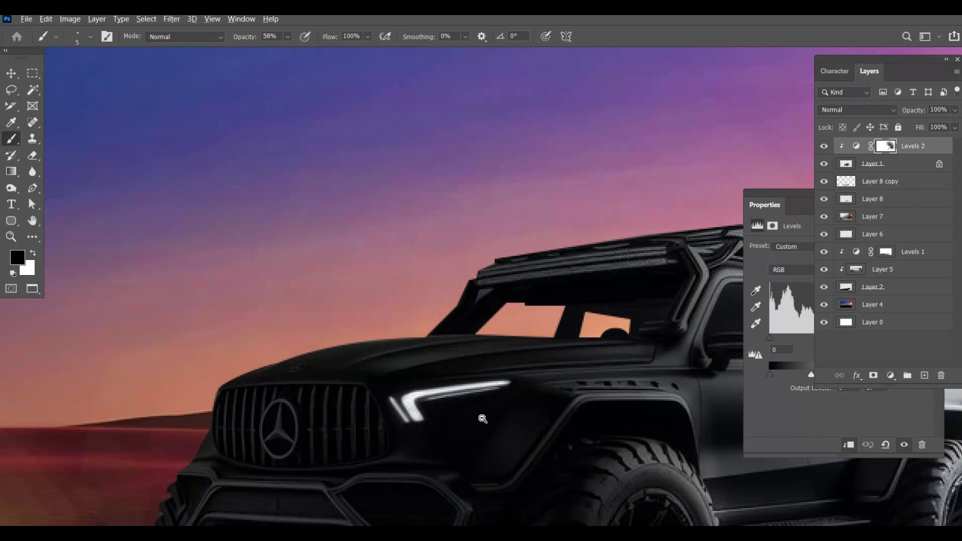
scroll(484, 420, down, 5)
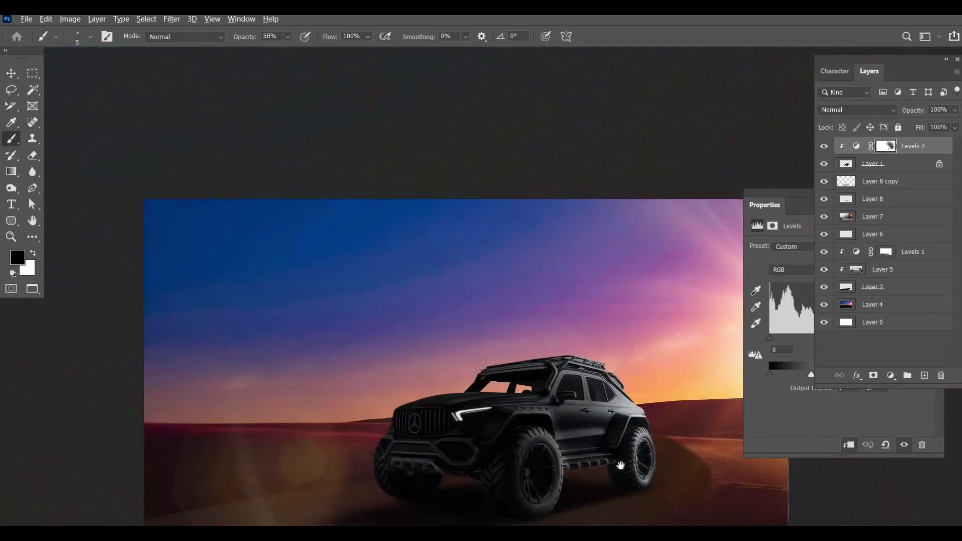
- Add a Hue/Saturation adjustment layer above Layer 1 on the SUV
ctrl+alt+click(618, 459)
ctrl+click(671, 444)
ctrl+click(653, 427)
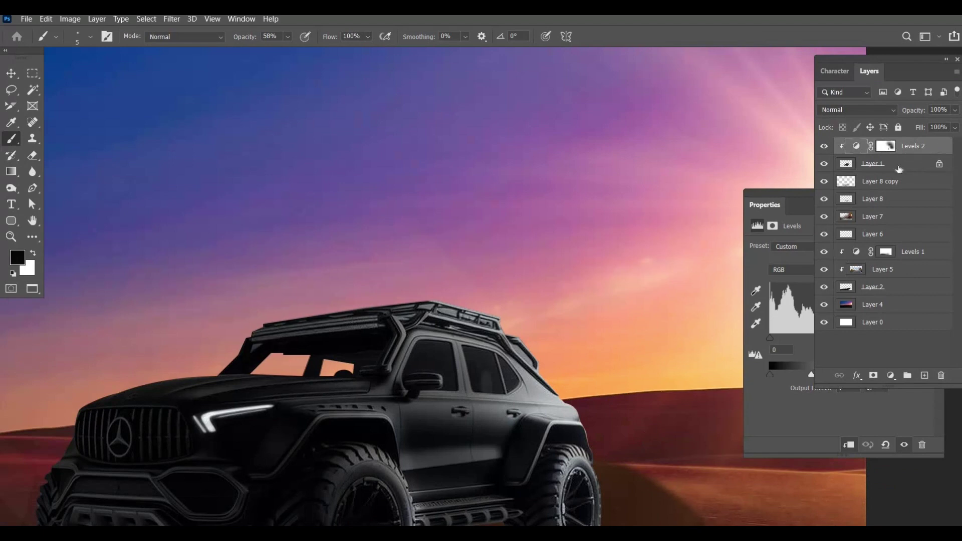
click(899, 169)
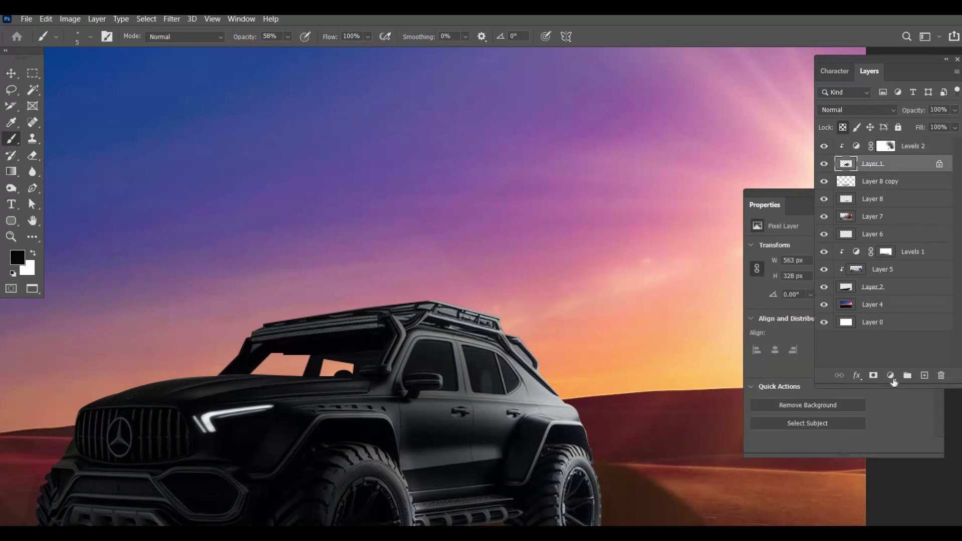
click(891, 377)
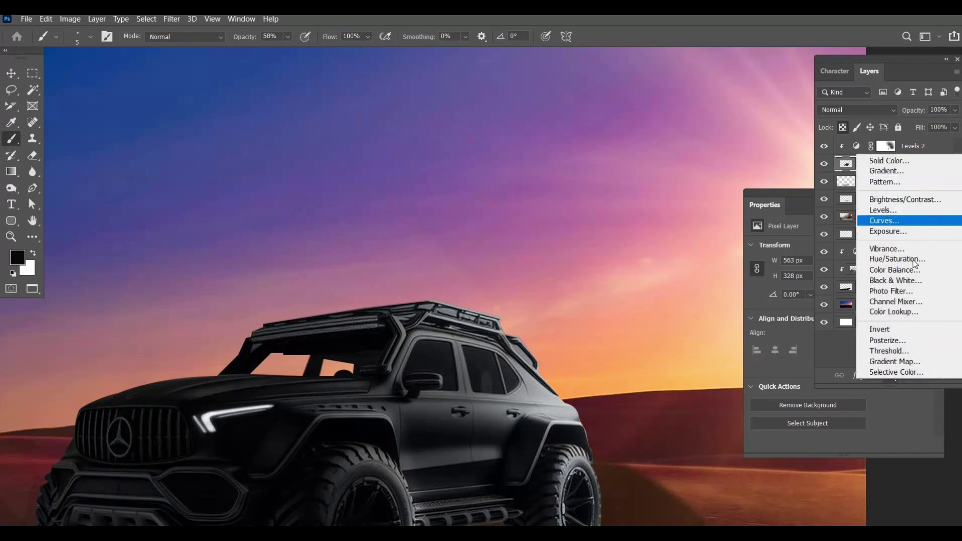
click(897, 259)
- Try Hue/Saturation values, shifting hue to about +18 and lowering saturation
key(ctrl+minus)
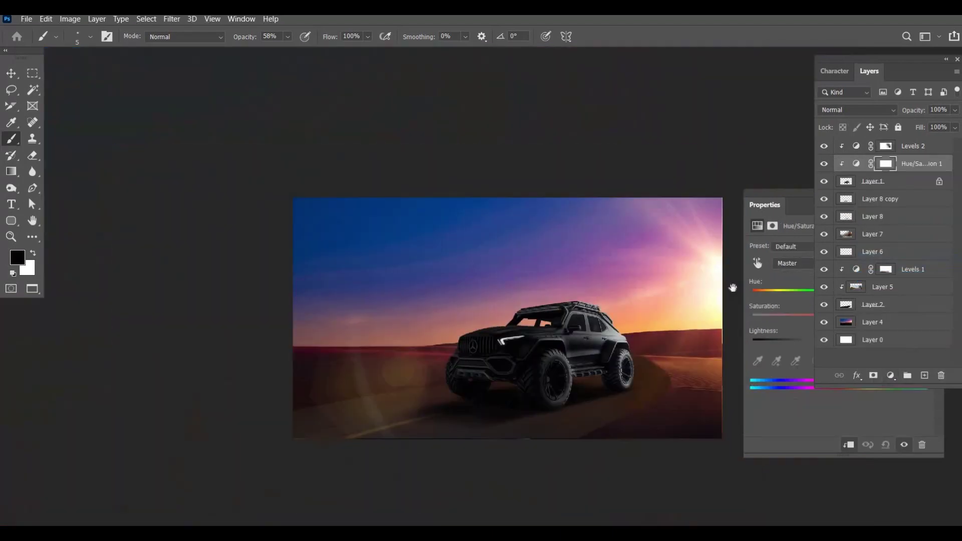
scroll(675, 295, up, 1)
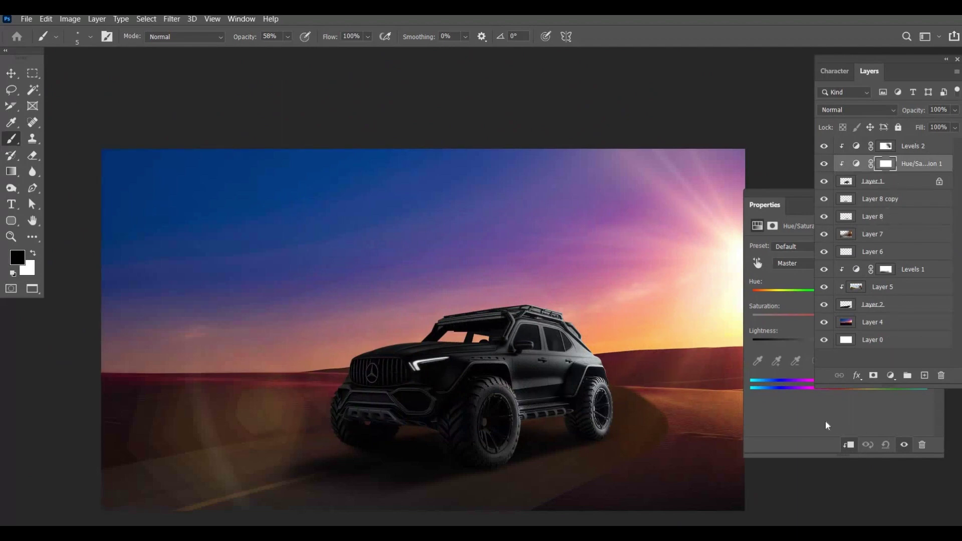
click(815, 414)
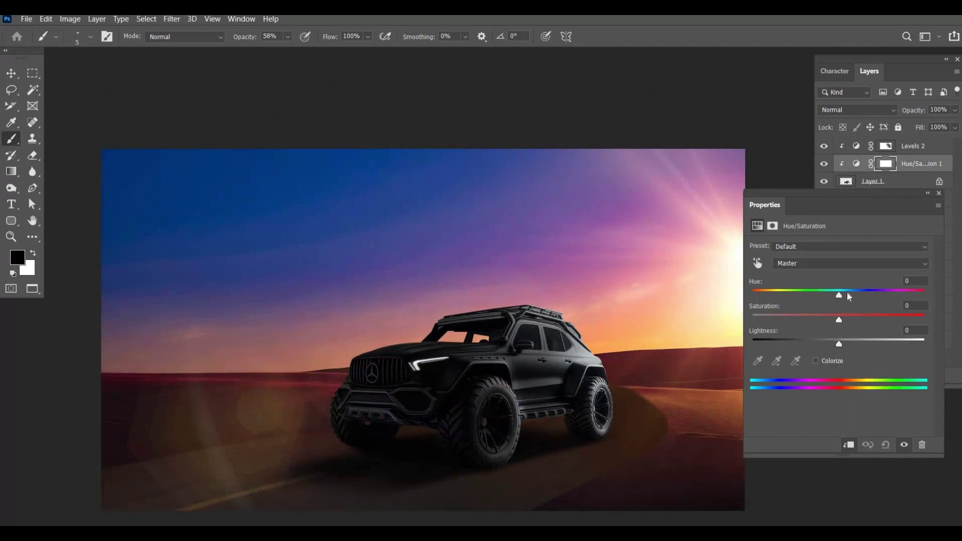
drag(839, 298, 857, 295)
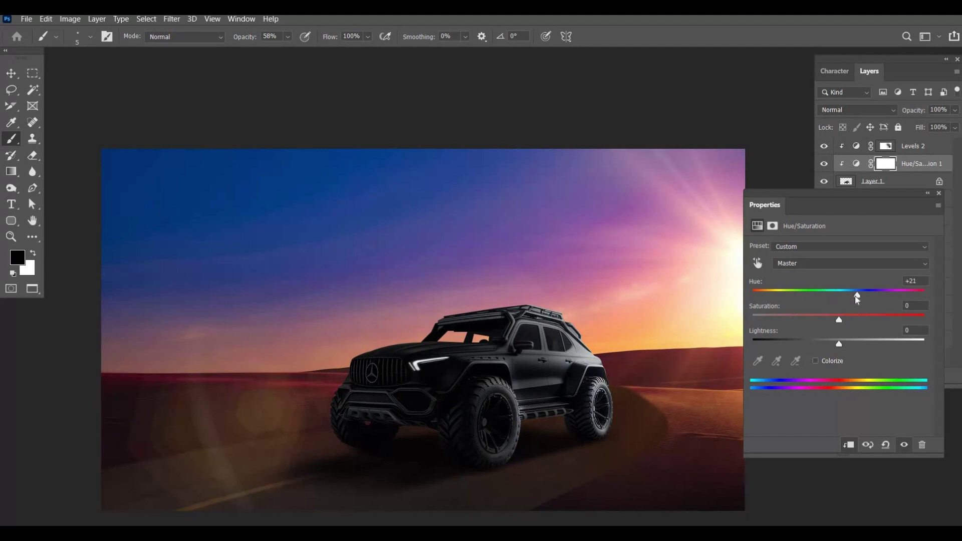
drag(857, 295, 855, 295)
click(820, 320)
mouse_move(863, 320)
mouse_down()
mouse_move(811, 295)
mouse_move(841, 295)
mouse_up()
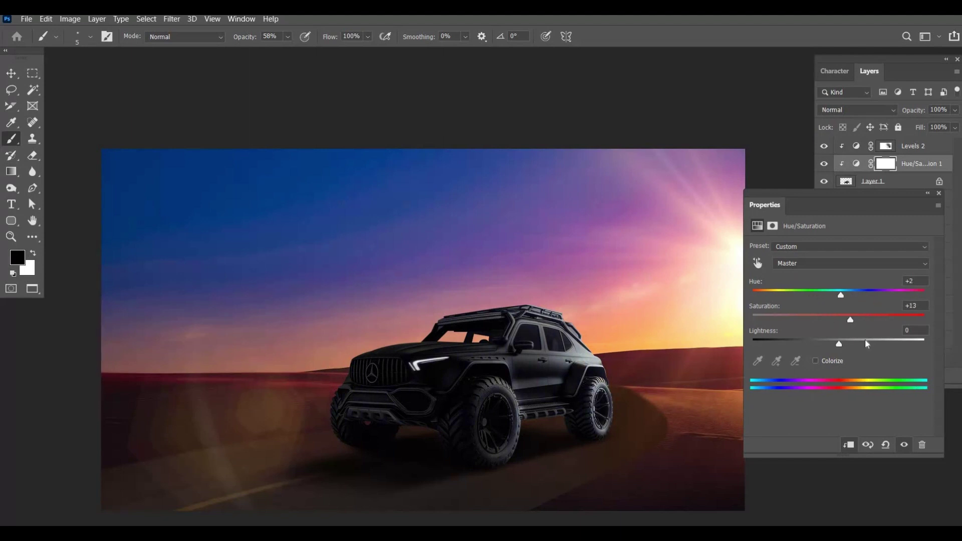
- Settle on lightness +4 and hue +101 for the car's Hue/Saturation adjustment
drag(839, 344, 864, 344)
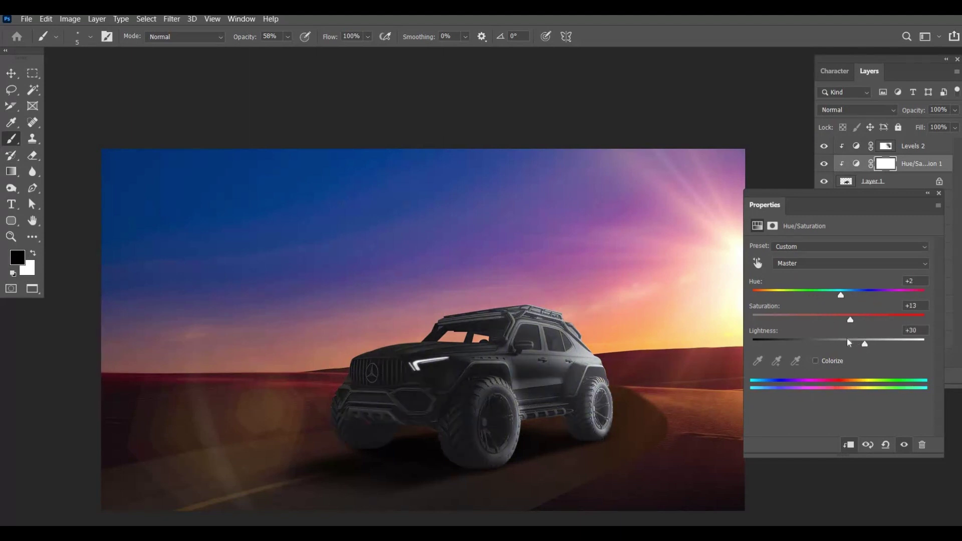
click(847, 339)
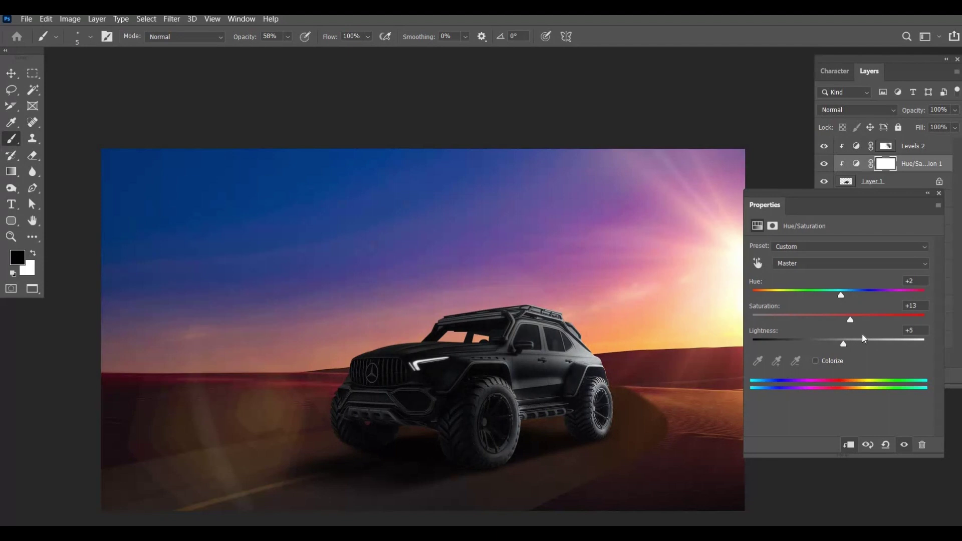
drag(864, 340, 842, 340)
drag(840, 295, 735, 295)
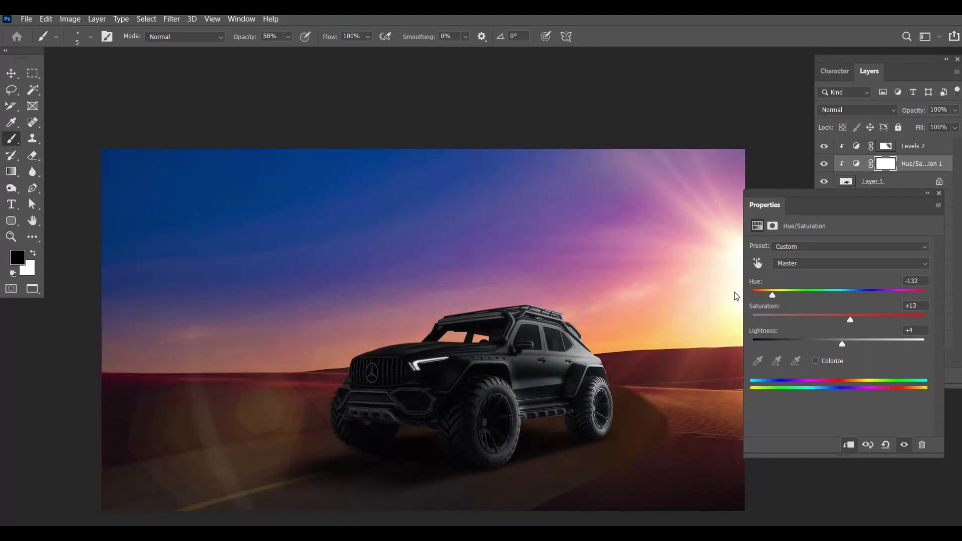
drag(896, 293, 897, 295)
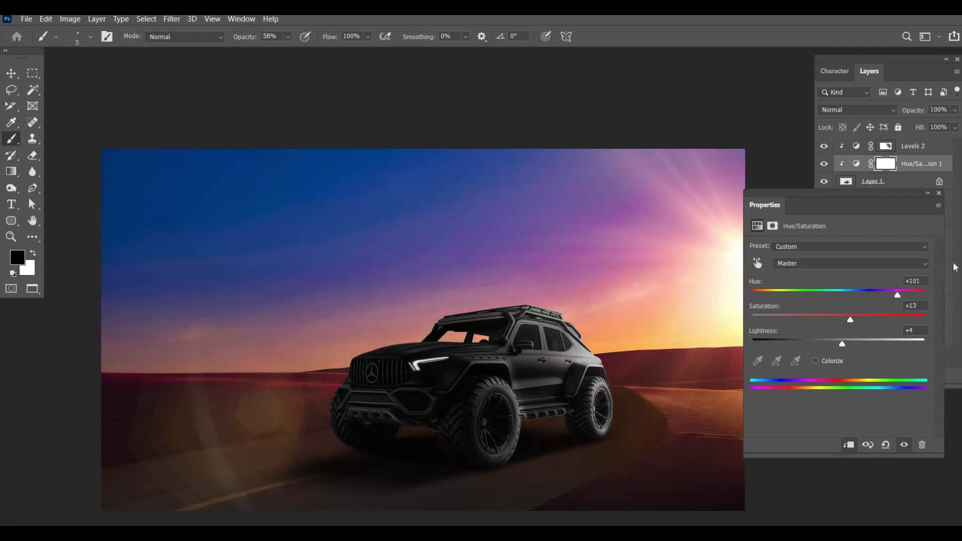
click(929, 166)
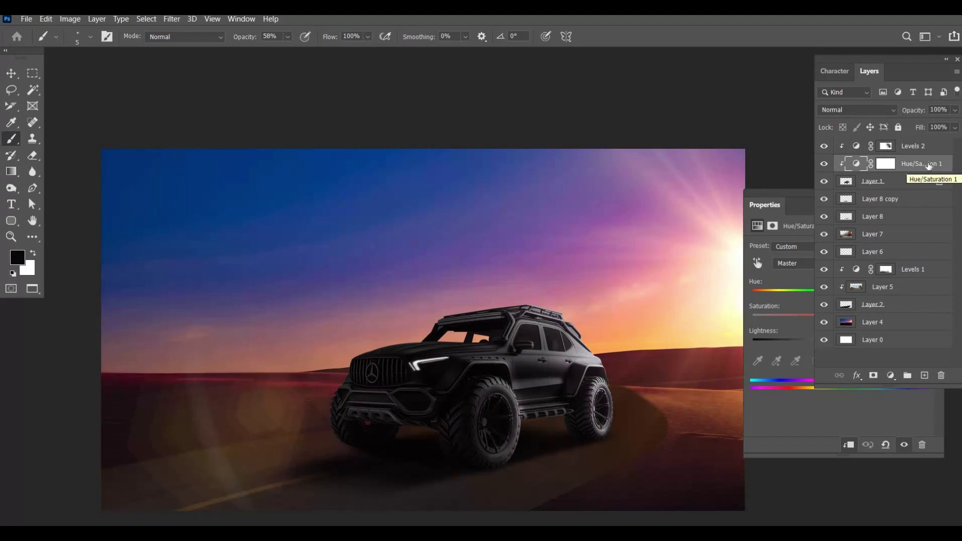
- Delete Hue/Saturation 1 and add a Solid Color fill layer instead
key(Delete)
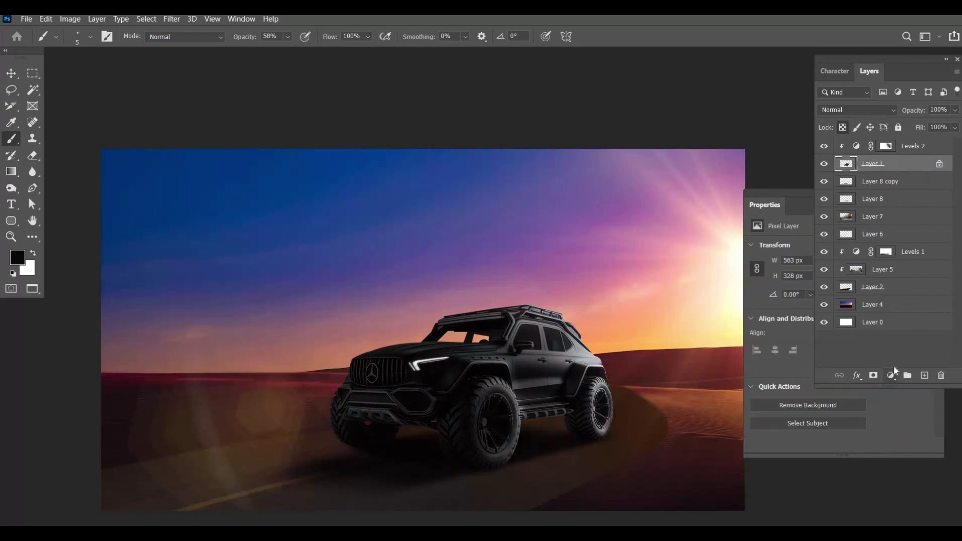
click(891, 376)
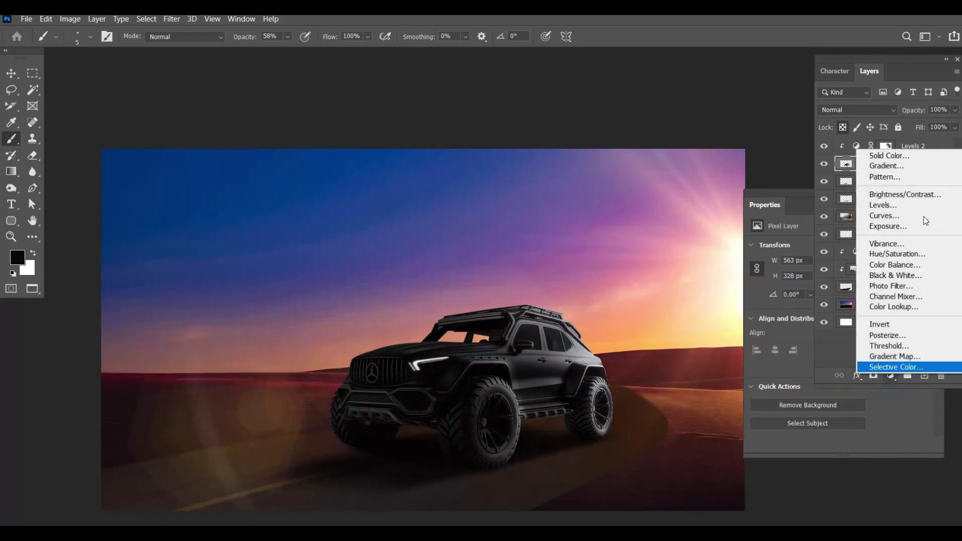
click(919, 160)
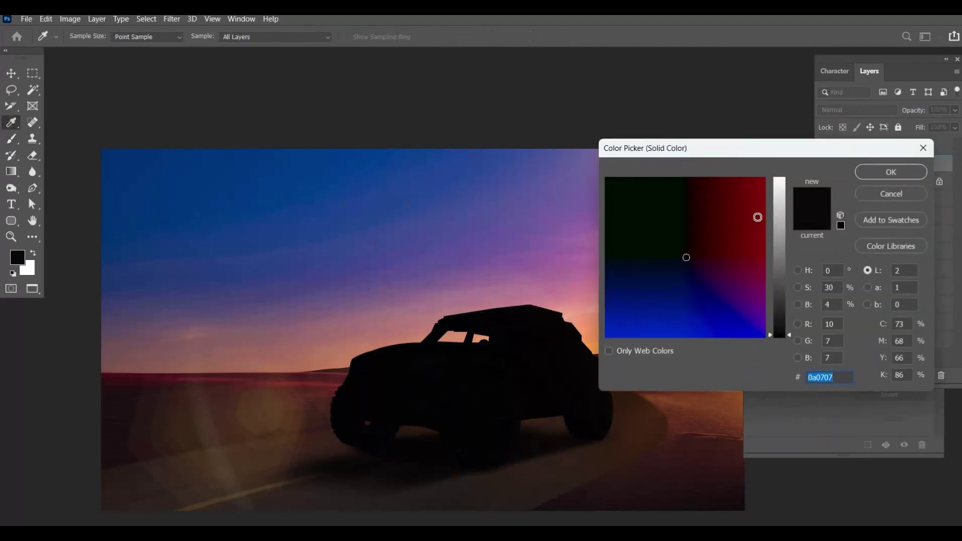
- Try red, brown and yellow fills before settling on orange ff9a00
click(759, 214)
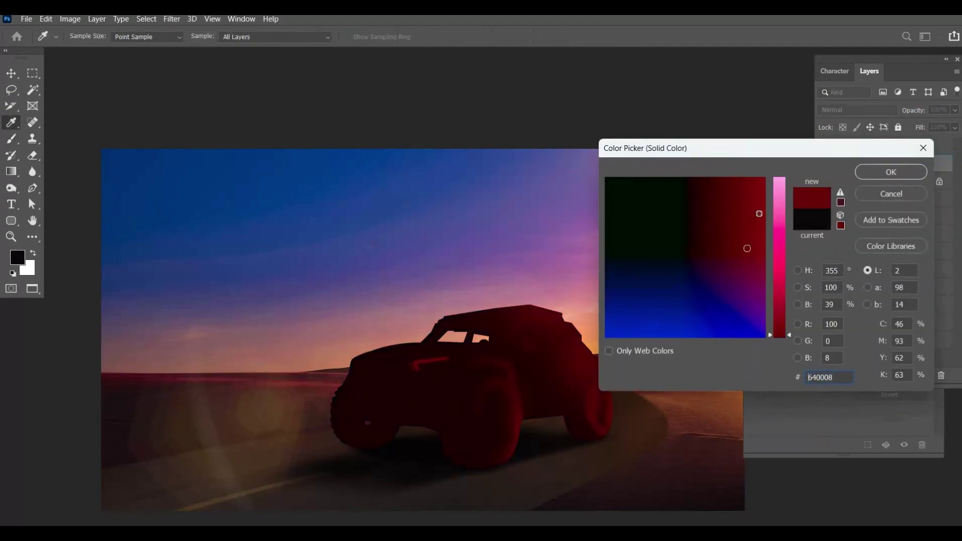
click(781, 279)
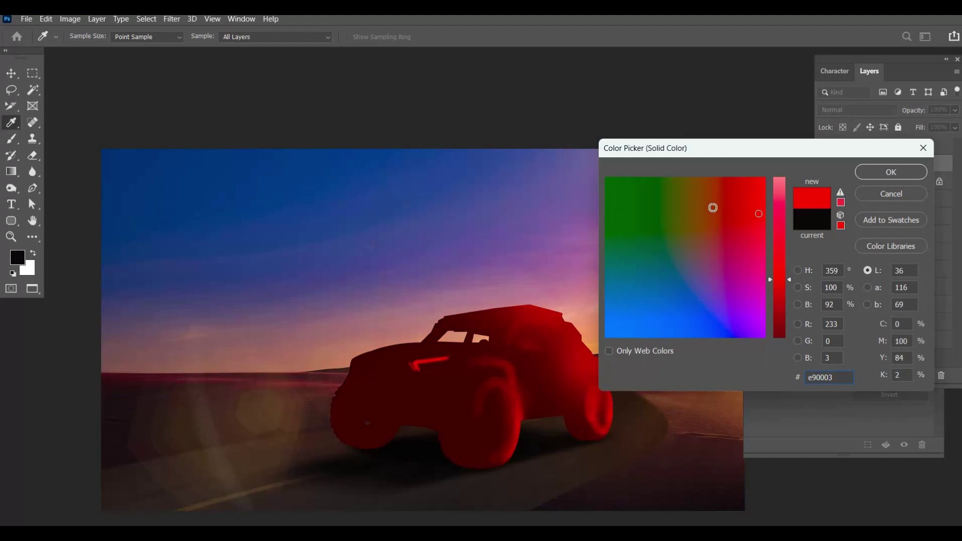
click(696, 201)
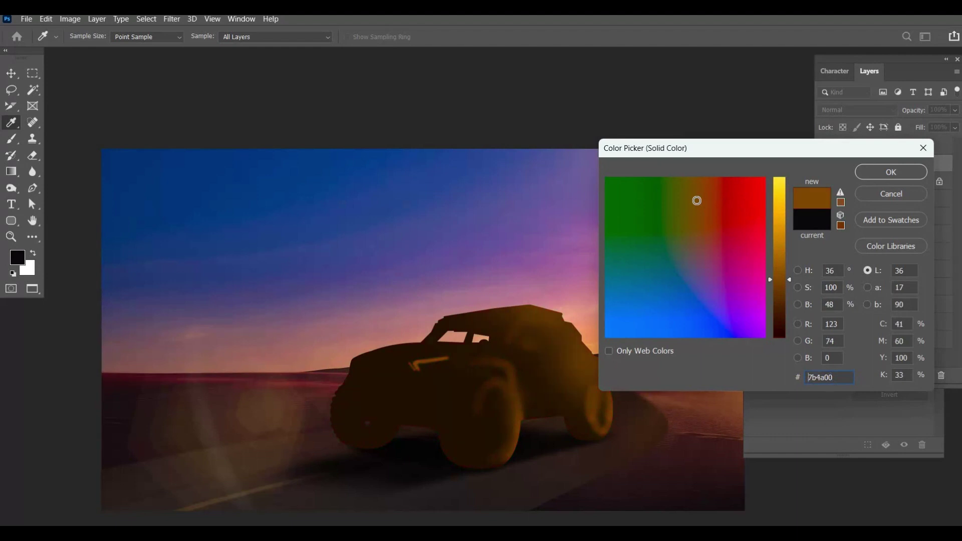
drag(747, 148, 795, 217)
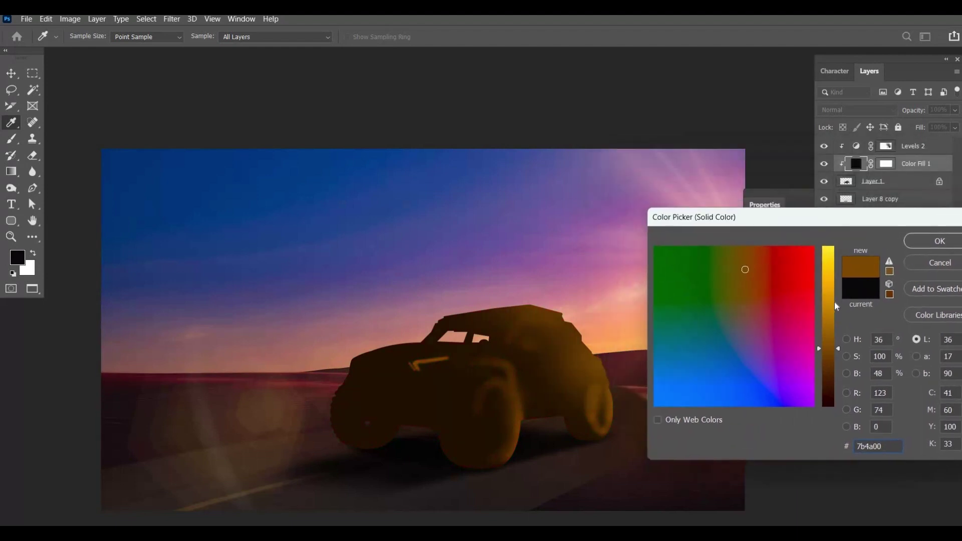
click(830, 303)
click(829, 293)
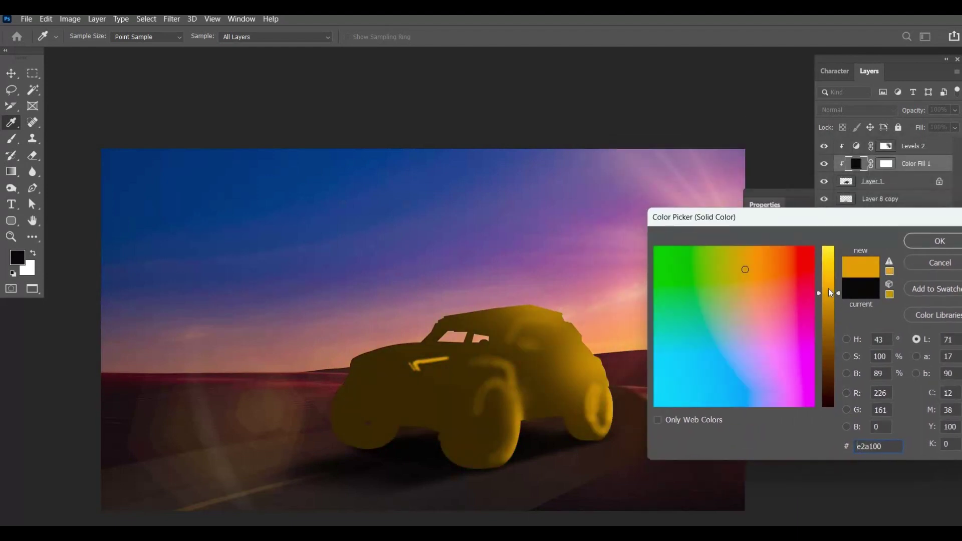
click(828, 282)
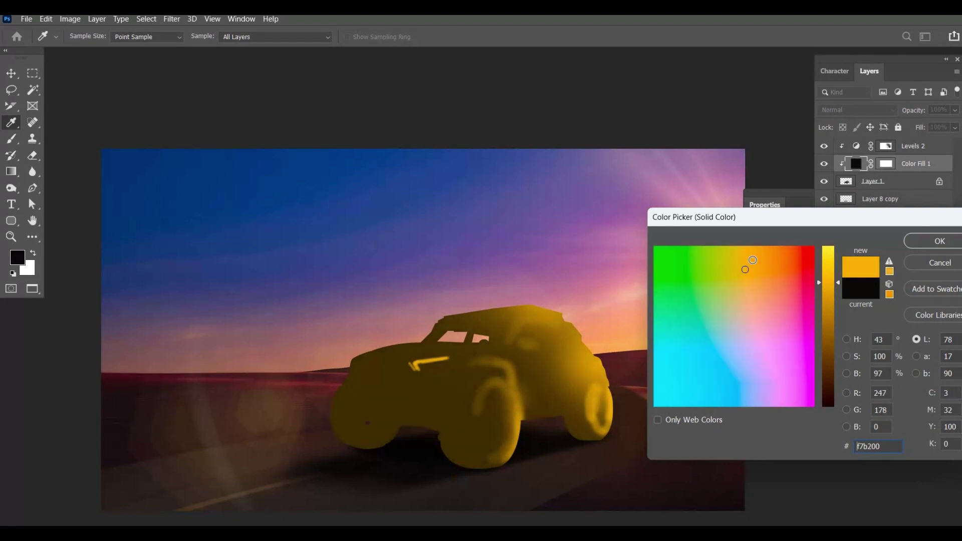
click(763, 256)
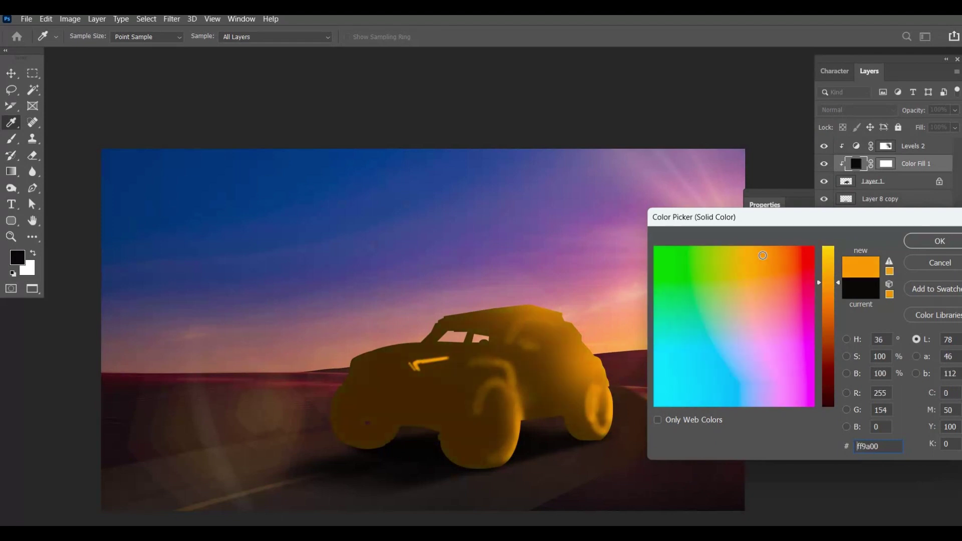
- Paint the Color Fill 1 mask black at size 100 over roof, grille and front wheel
click(933, 243)
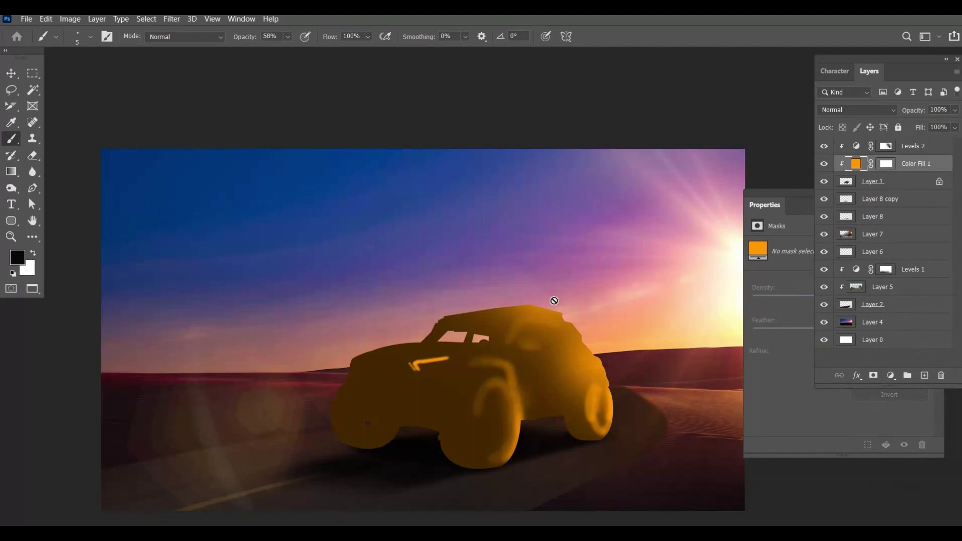
click(886, 164)
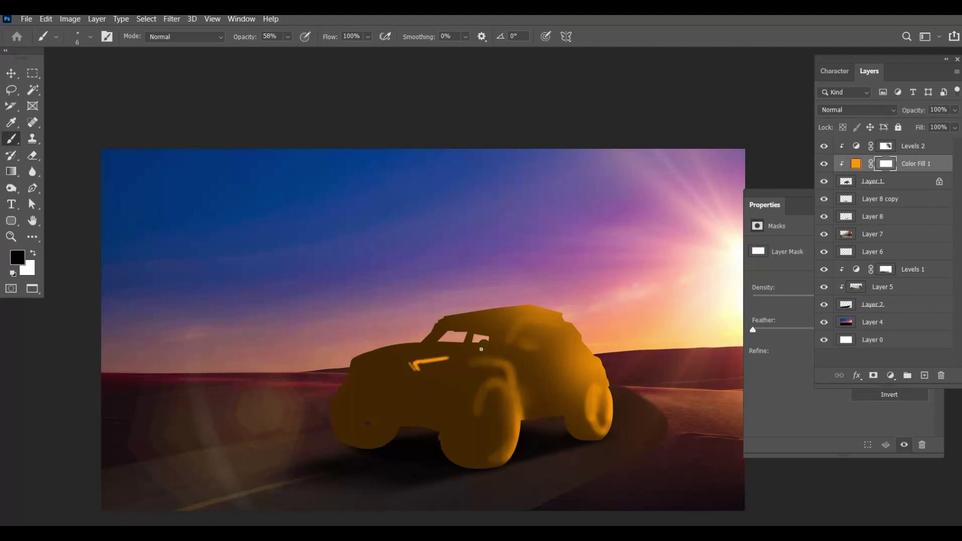
key(bracketright)
key(bracketright)
key(bracketright)
drag(450, 329, 493, 326)
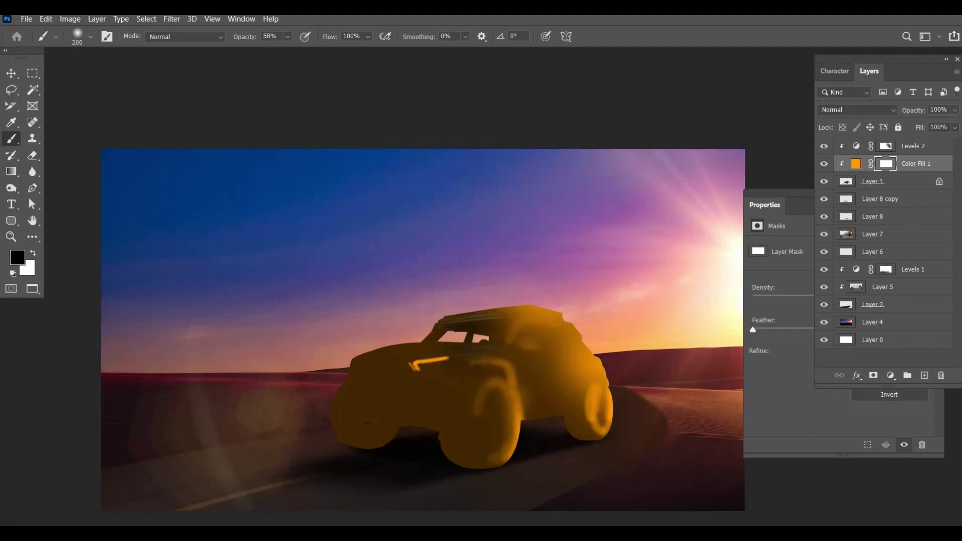
mouse_move(441, 350)
mouse_down()
mouse_move(383, 371)
mouse_move(385, 388)
mouse_move(353, 395)
mouse_move(343, 419)
mouse_move(381, 438)
mouse_move(470, 376)
mouse_up()
mouse_move(451, 420)
mouse_down()
mouse_move(531, 315)
mouse_move(551, 309)
mouse_up()
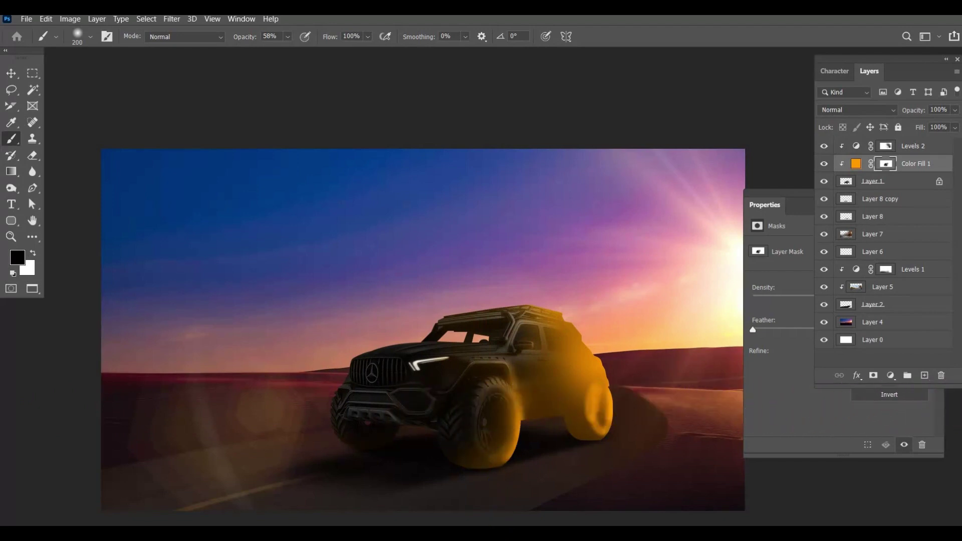
- Preview Color Dodge, Vivid, Hard and Pin Light, then set Color Fill 1 to Linear Light
key(v)
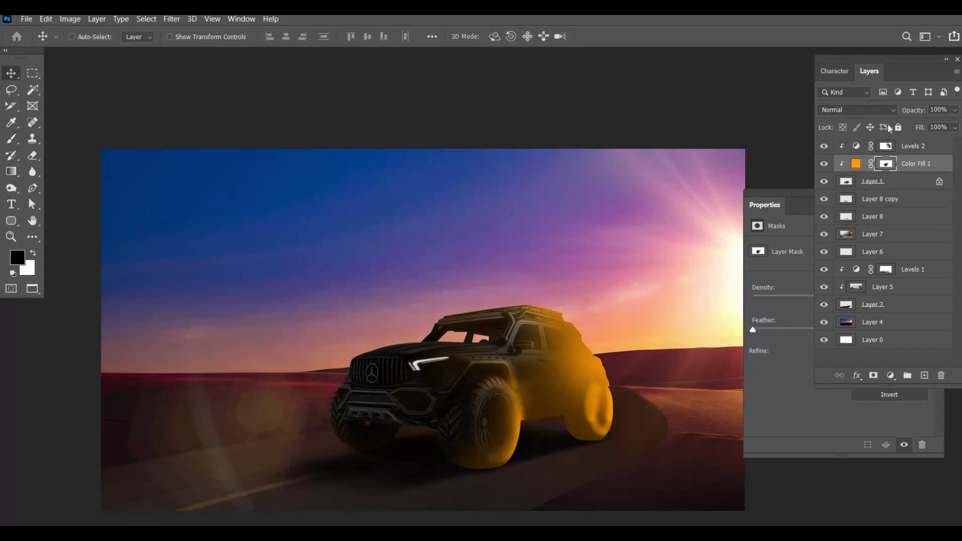
click(878, 110)
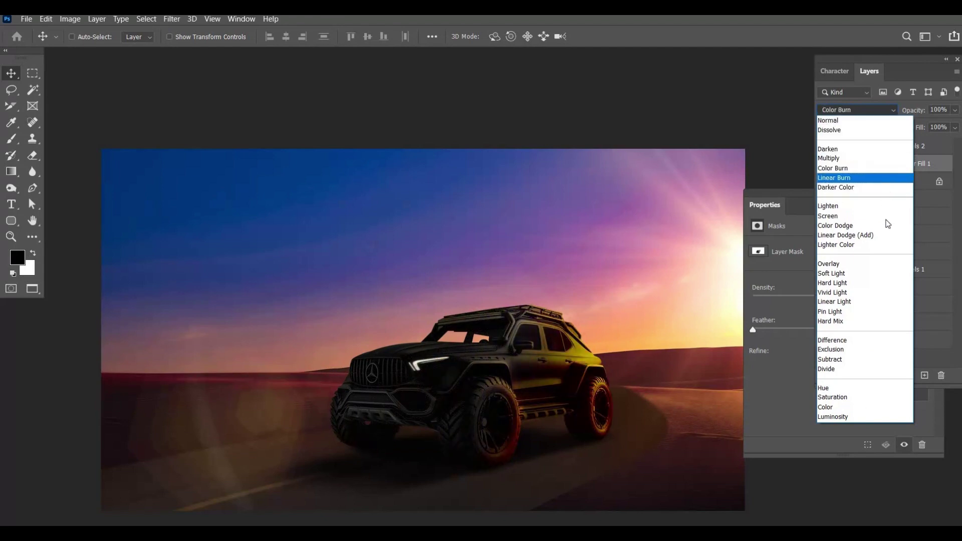
key(Up)
key(Up)
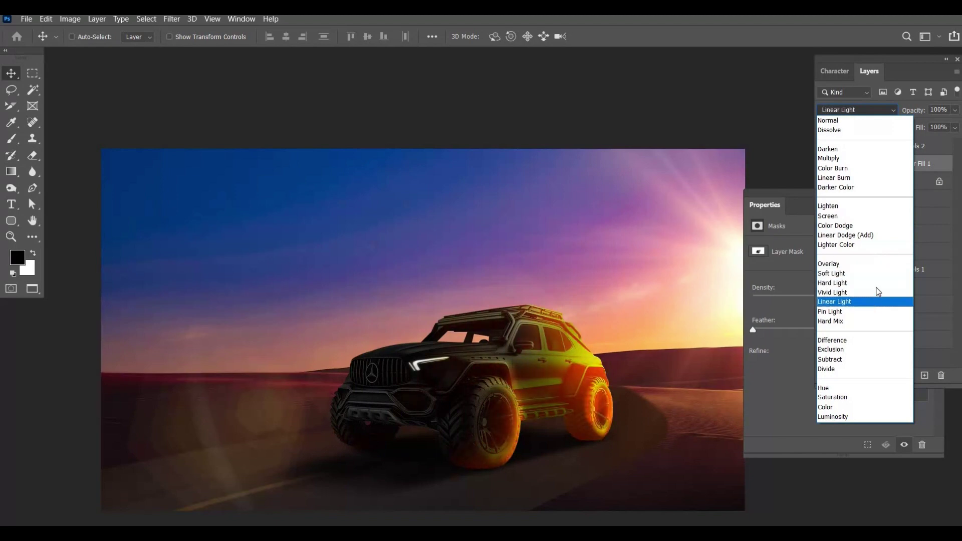
key(Up)
key(Up)
key(Down)
key(Up)
key(Down)
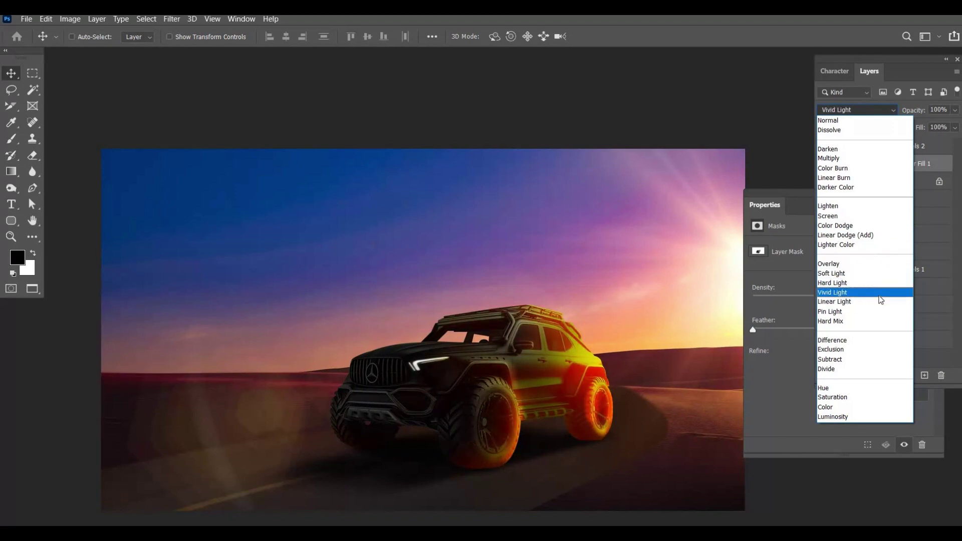
key(Down)
key(Down)
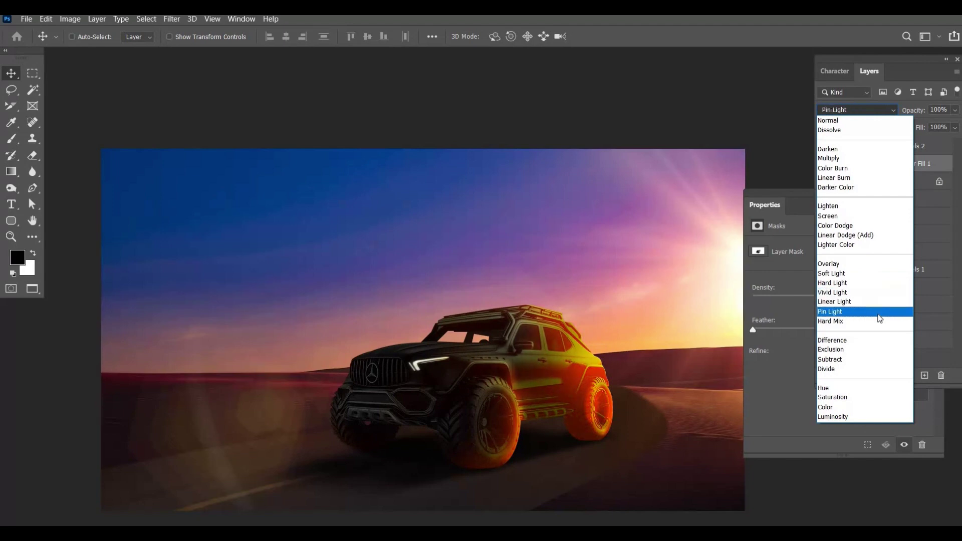
key(Up)
key(Up)
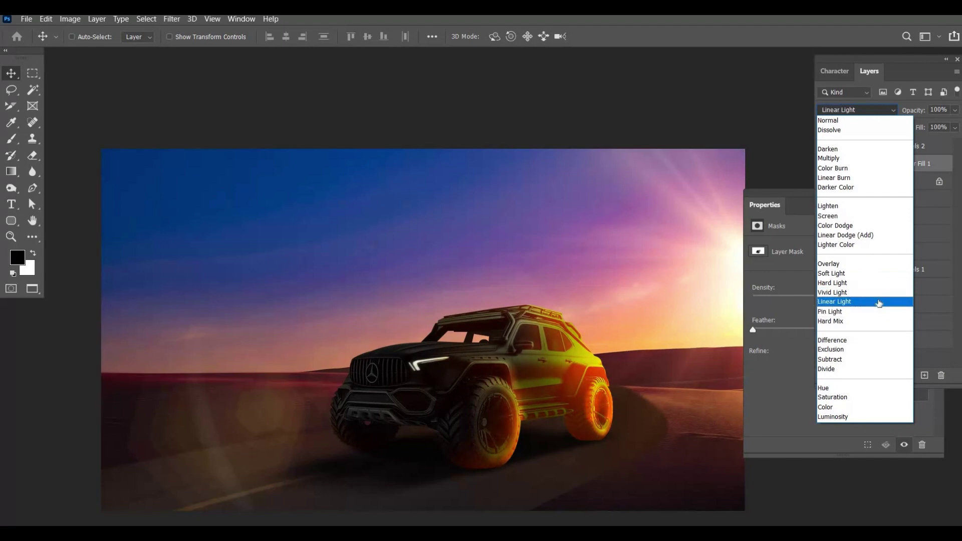
click(881, 302)
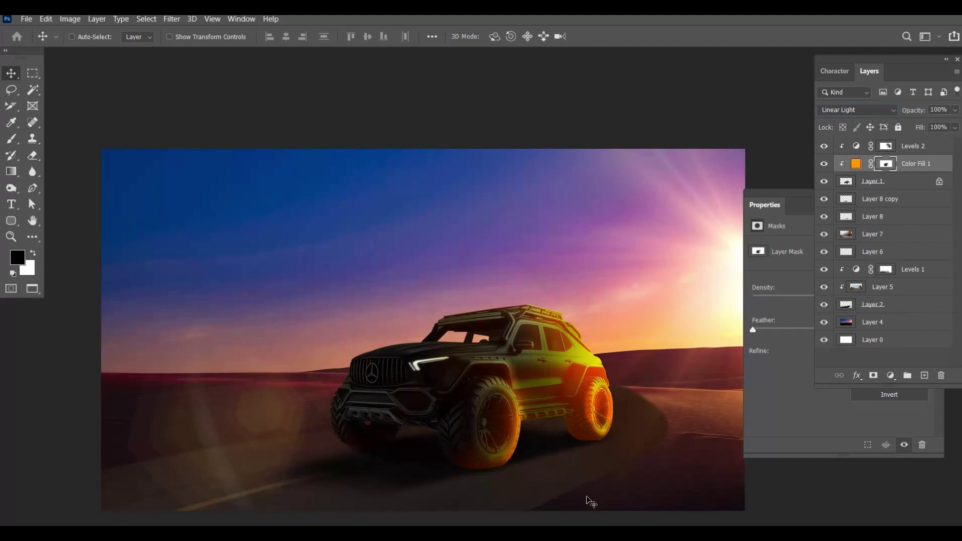
- Darken the glow on the front wheel's right edge and set brush opacity to 10%
key(e)
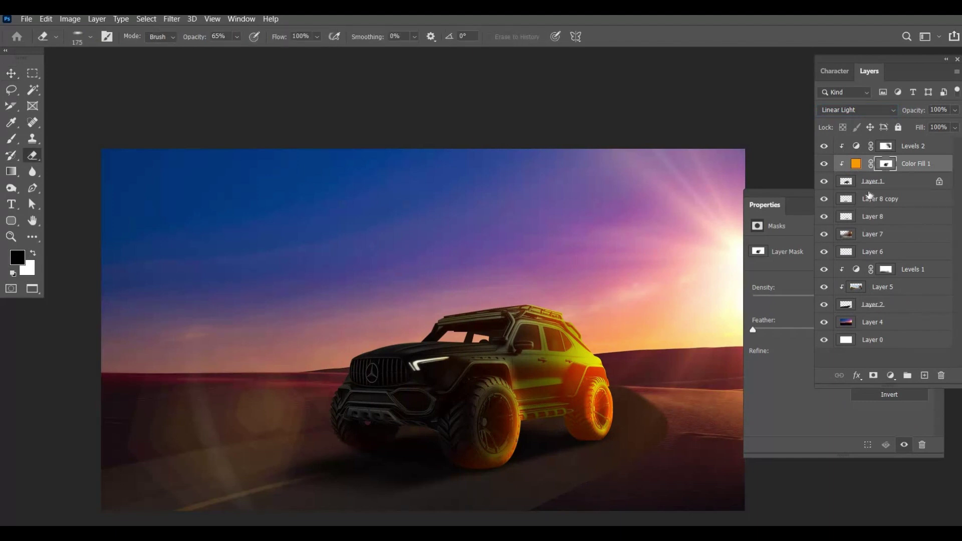
key(b)
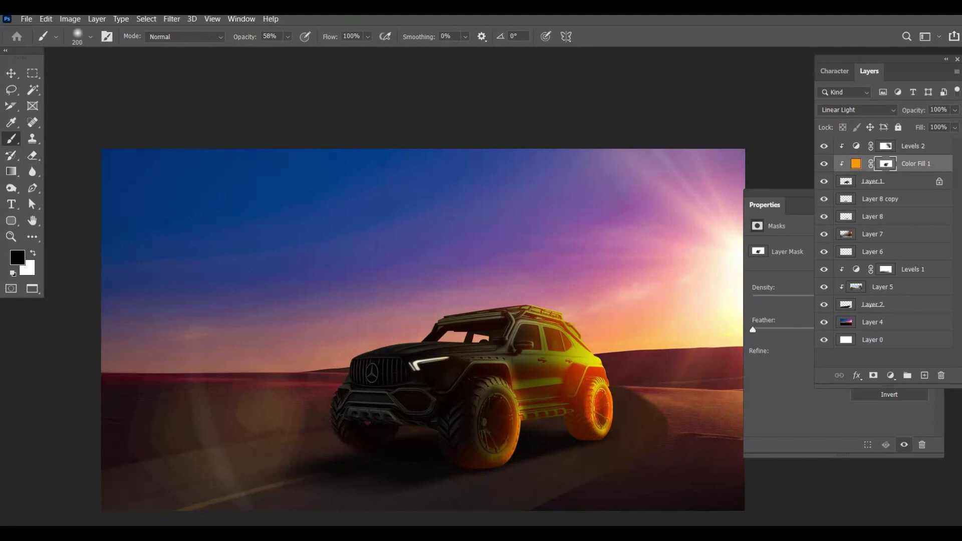
drag(511, 398, 510, 461)
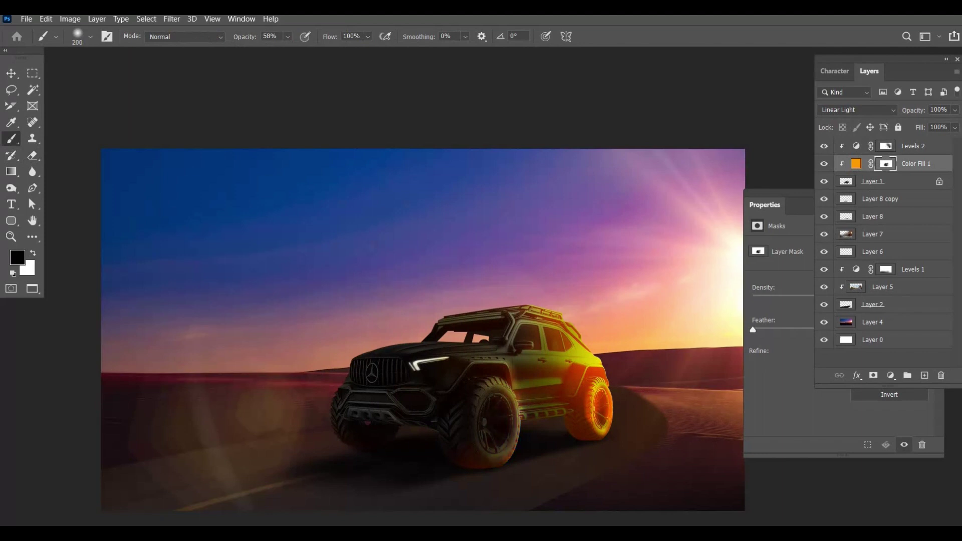
click(289, 38)
click(269, 50)
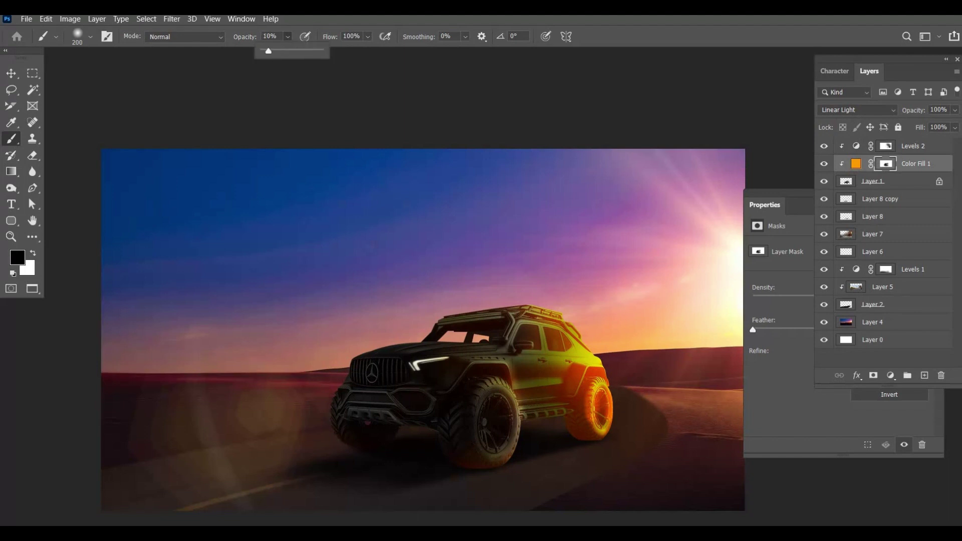
key(Return)
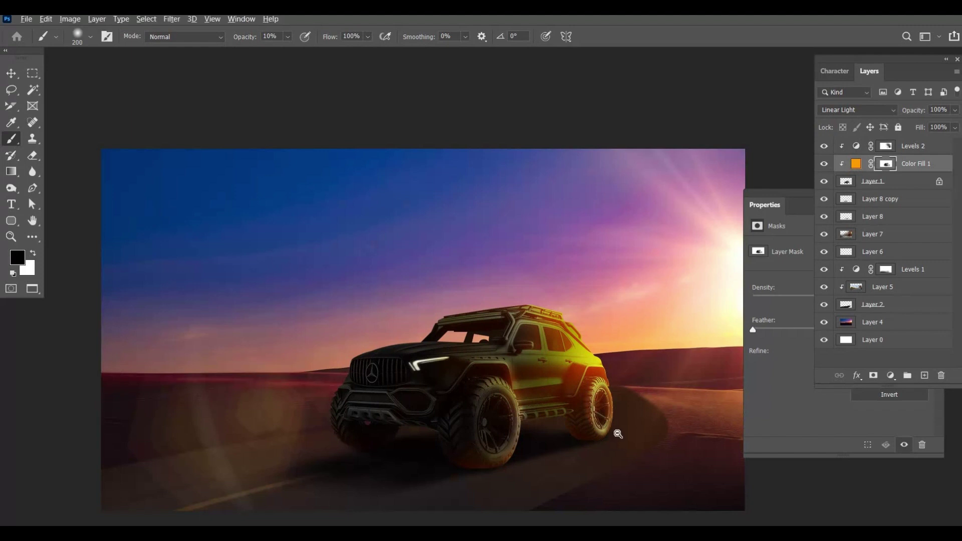
- Set Color Fill 1 opacity to 80%, passing through 20% and 55%
scroll(617, 434, down, 1)
key(v)
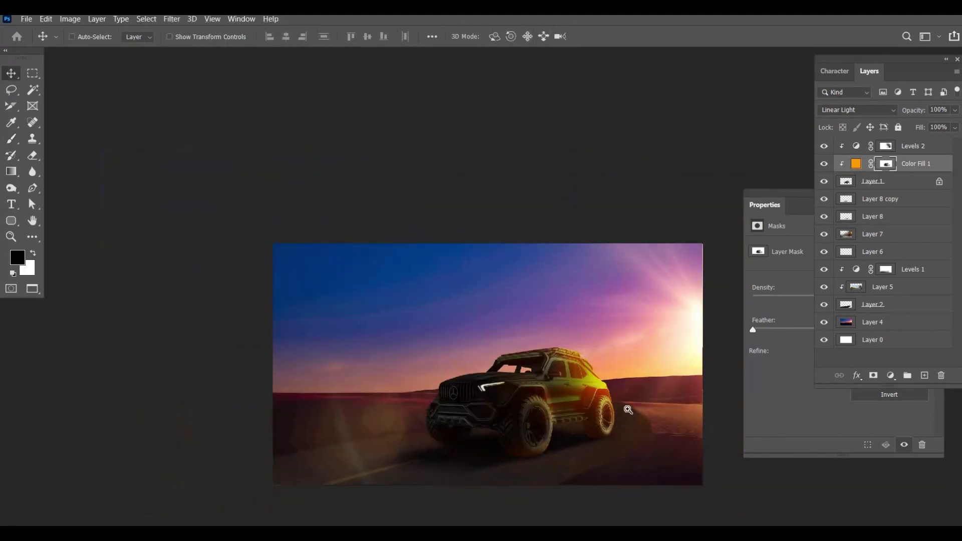
scroll(629, 409, up, 1)
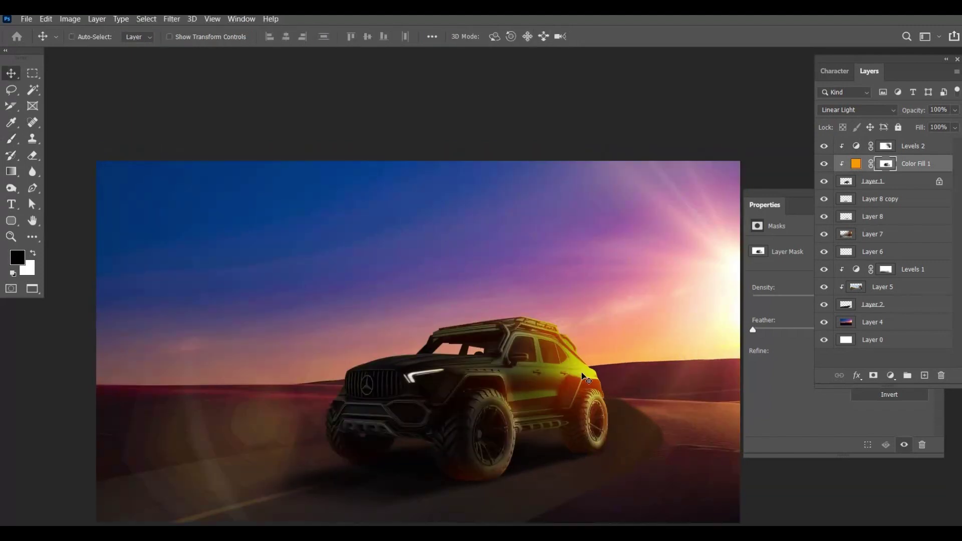
key(2)
key(5)
key(5)
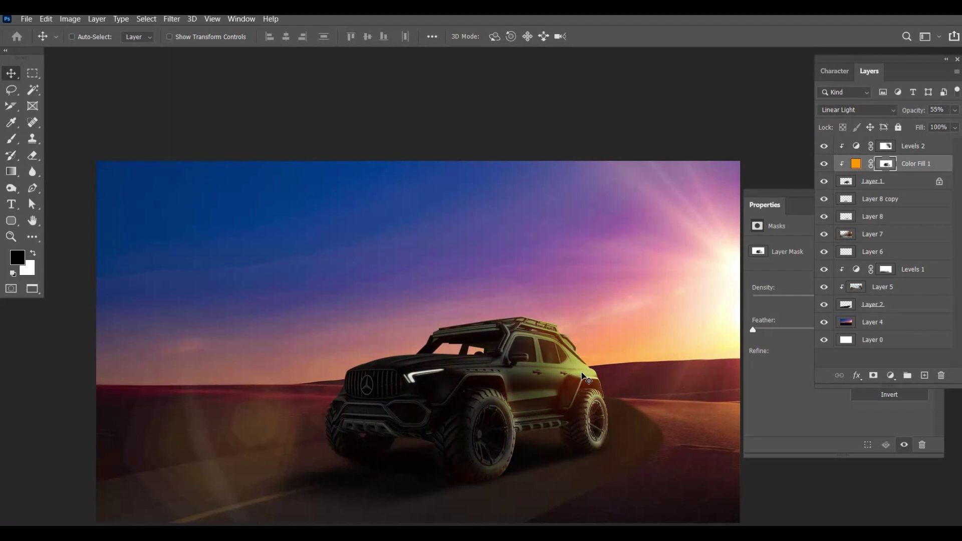
key(8)
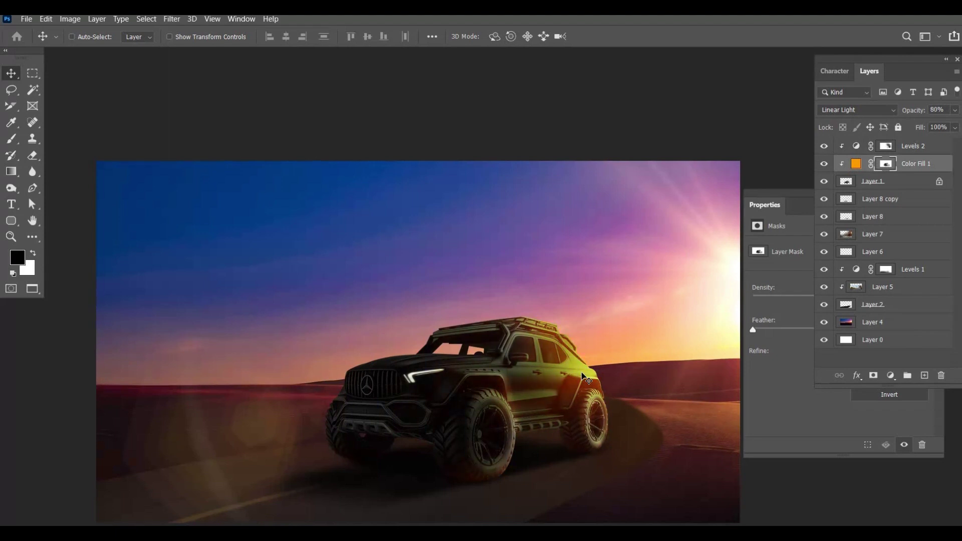
scroll(576, 423, down, 1)
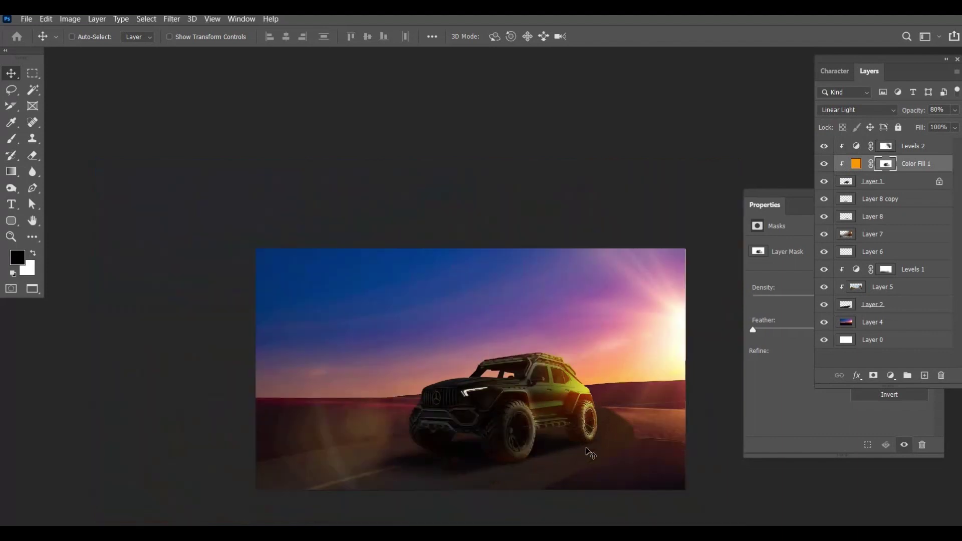
- Add a new Layer 9 above Layer 7 and sample yellow-green from the car
right_click(570, 453)
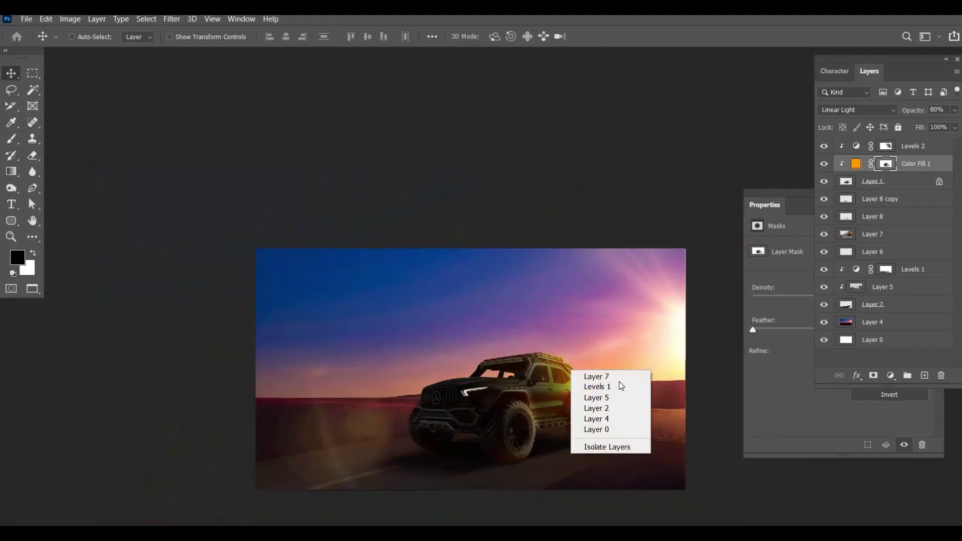
click(604, 379)
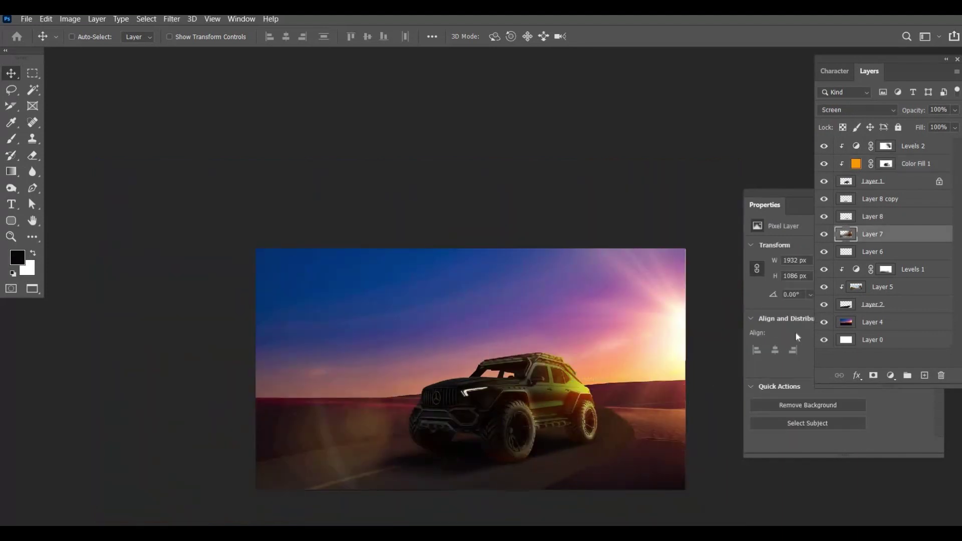
key(ctrl+shift+n)
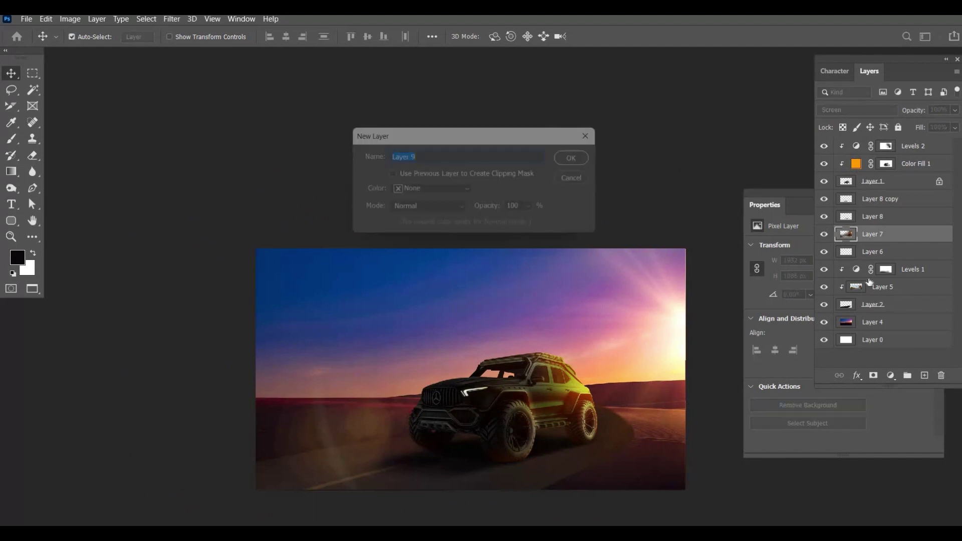
key(Return)
key(b)
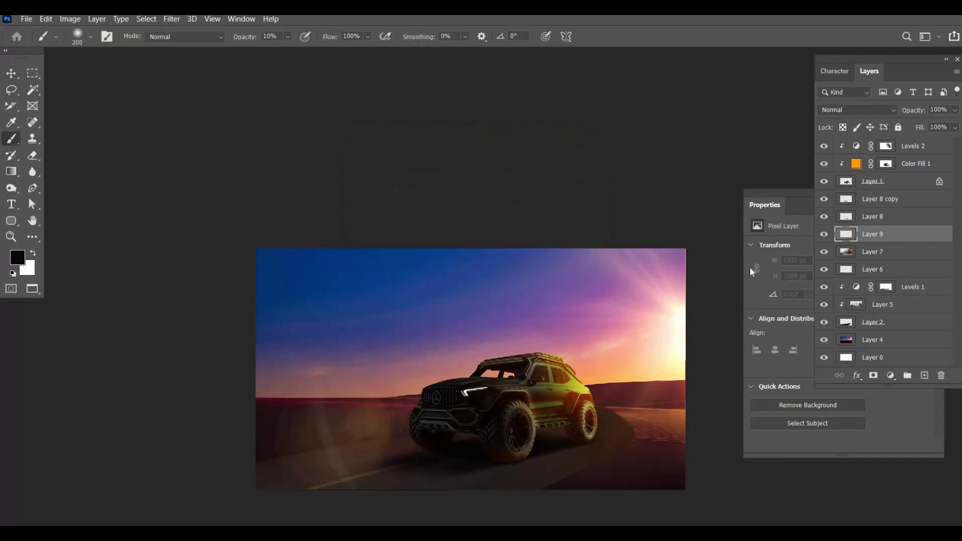
key(alt)
alt+click(585, 389)
- Paint soft yellow-green glow beside the rear wheel and on the road below it
mouse_move(554, 448)
mouse_down()
mouse_move(589, 459)
mouse_move(634, 396)
mouse_up()
mouse_move(601, 449)
mouse_down()
mouse_move(651, 383)
mouse_move(591, 451)
mouse_up()
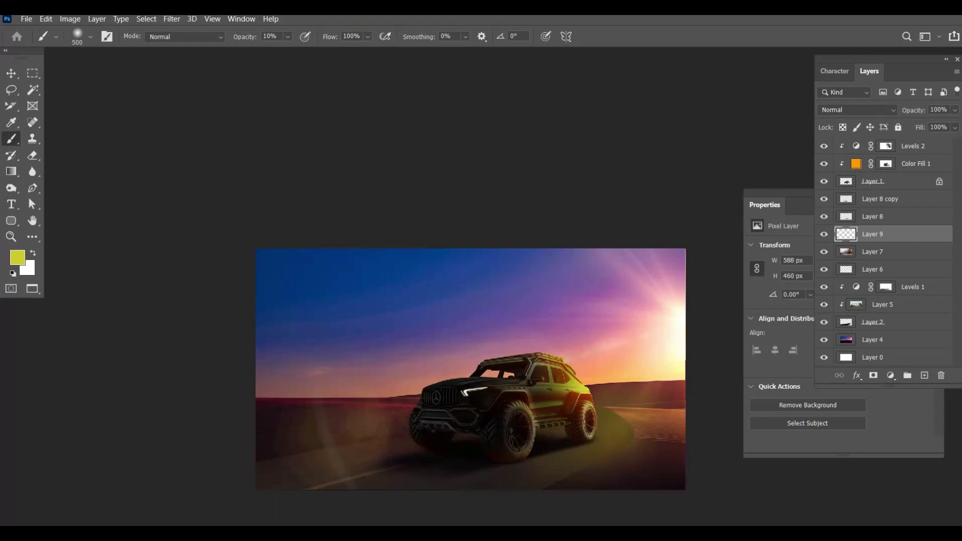
drag(651, 393, 592, 395)
key(ctrl+z)
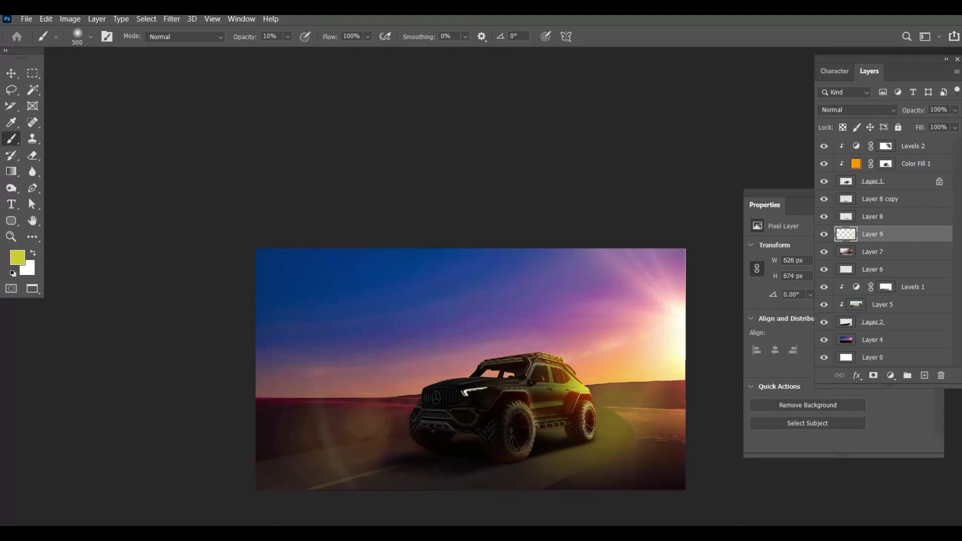
drag(591, 451, 551, 479)
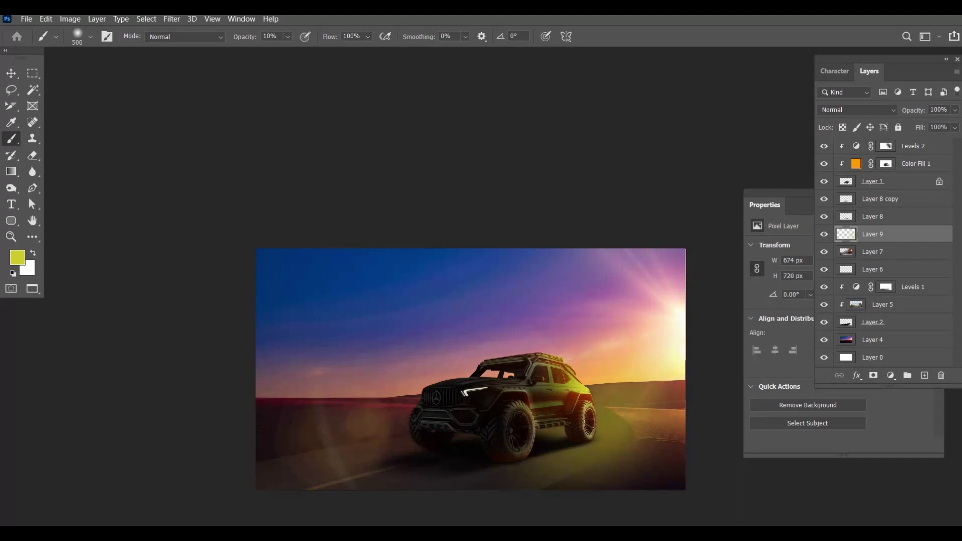
- Restore Color Fill 1 to 100% opacity and reselect Layer 9
key(v)
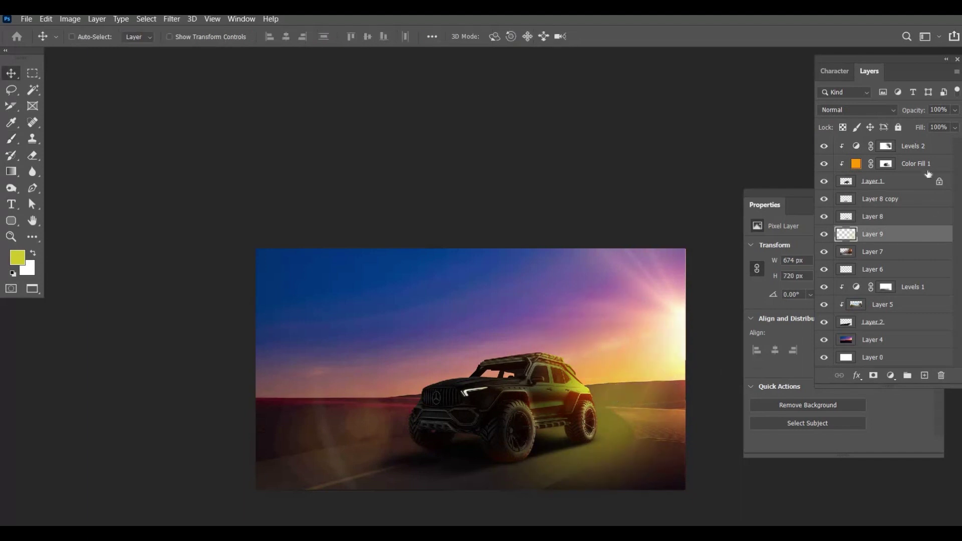
click(929, 170)
key(0)
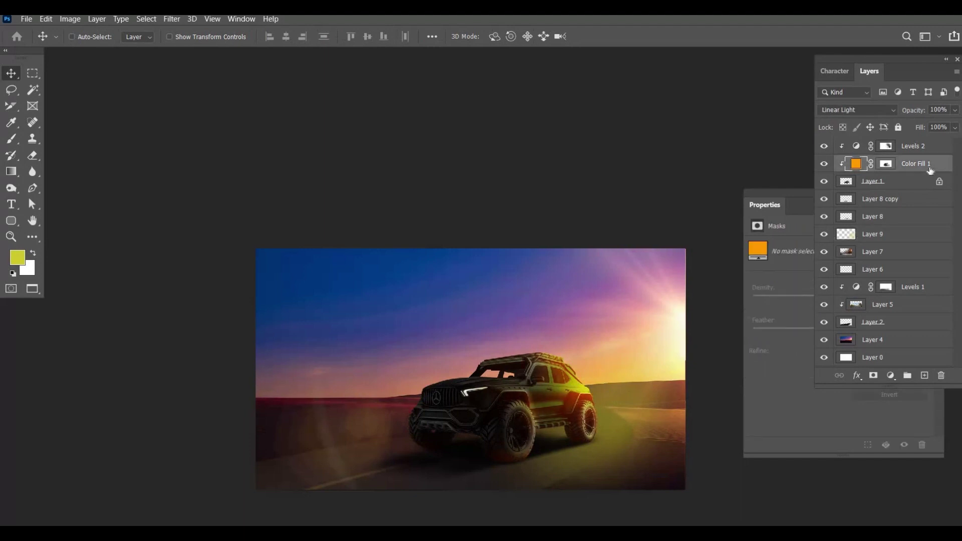
click(915, 238)
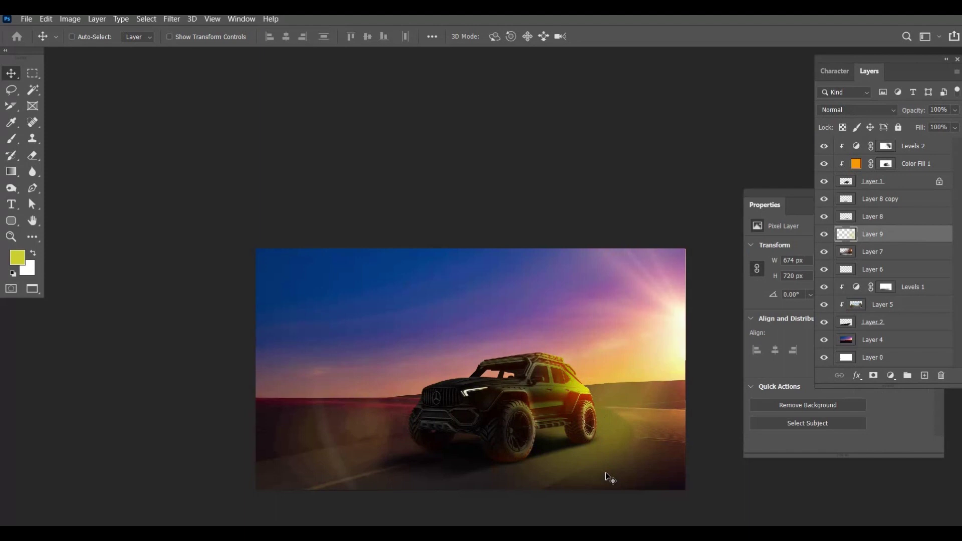
- Give Layer 9 saturation +64 and hue -21 with Hue/Saturation (Ctrl+U)
key(ctrl+u)
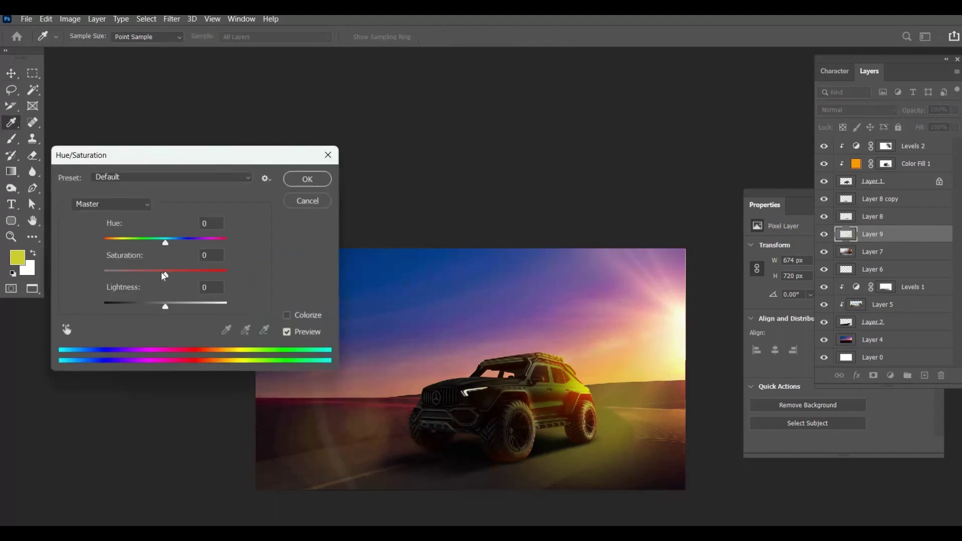
drag(166, 273, 206, 273)
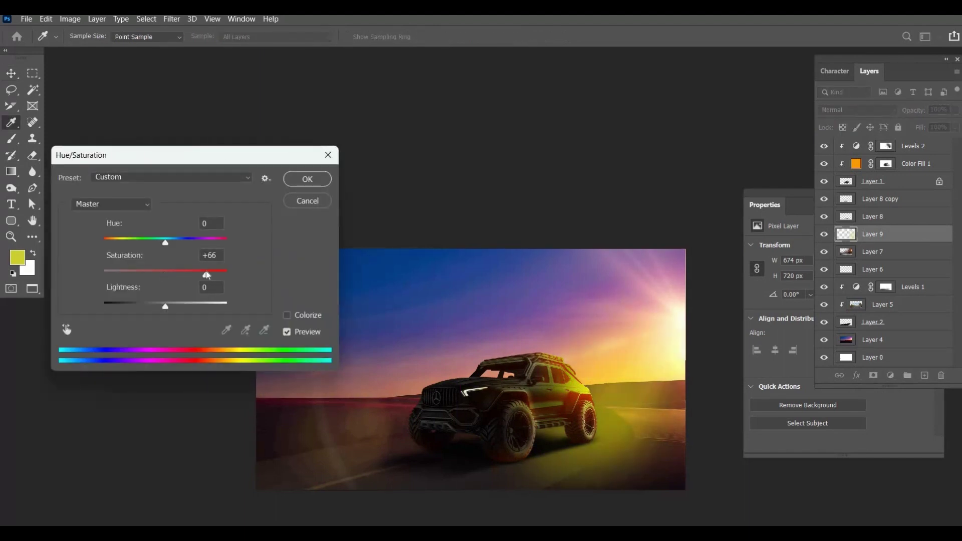
drag(166, 244, 150, 244)
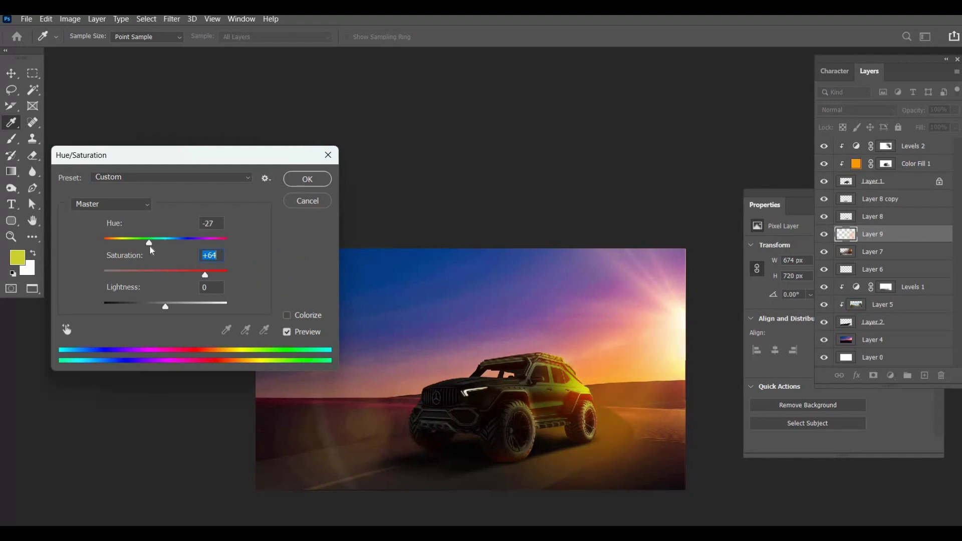
drag(150, 248, 151, 250)
mouse_move(151, 251)
mouse_down()
mouse_move(172, 249)
mouse_move(155, 252)
mouse_up()
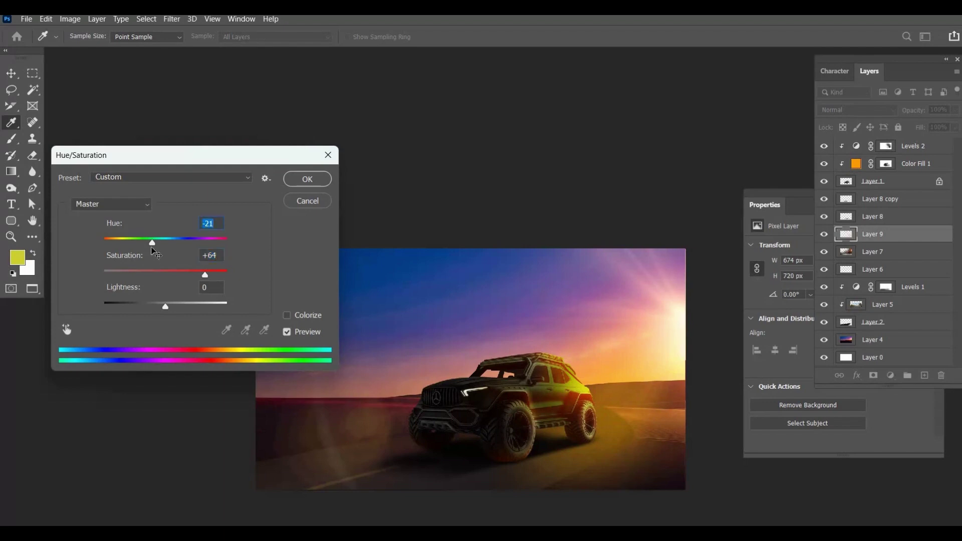
key(Return)
- Zoom in on the car scene and select the Color Fill 1 layer
key(v)
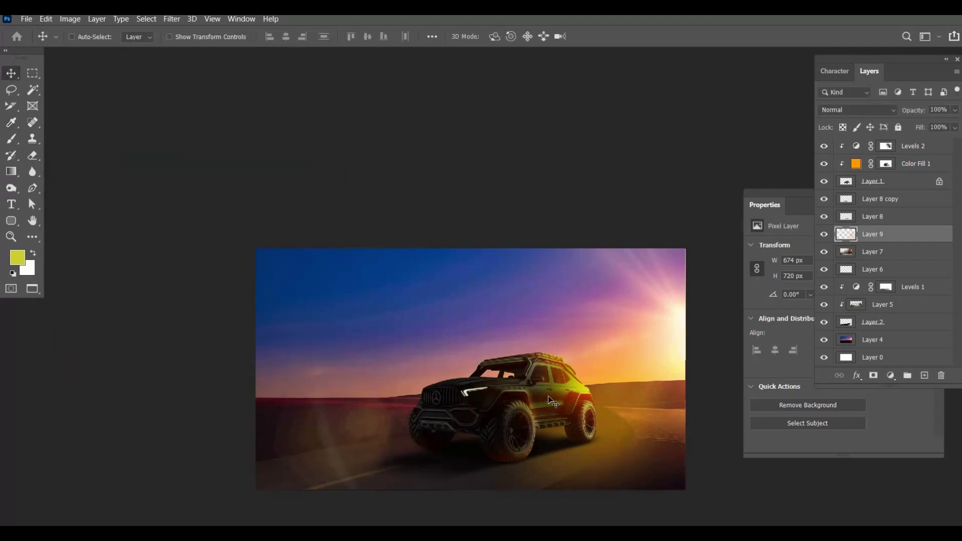
key(ctrl+space)
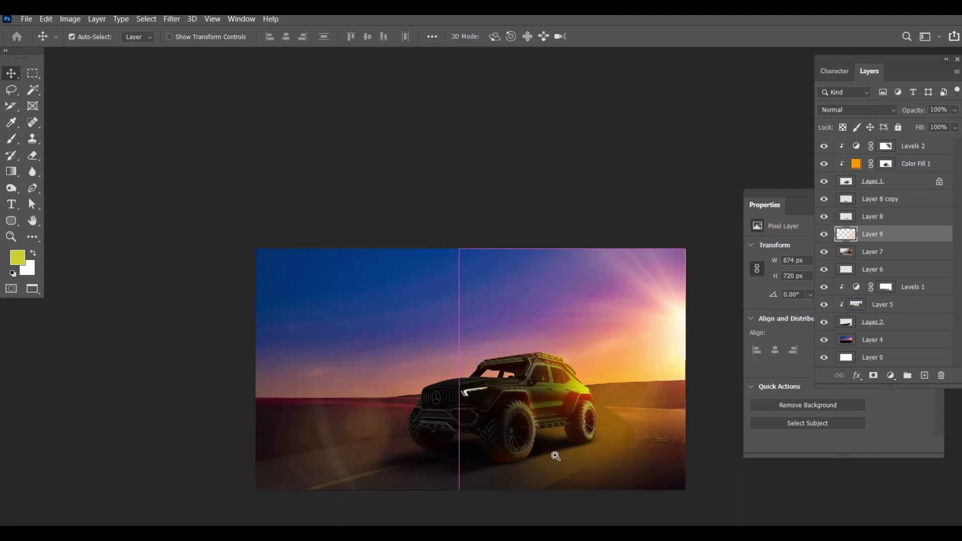
click(556, 455)
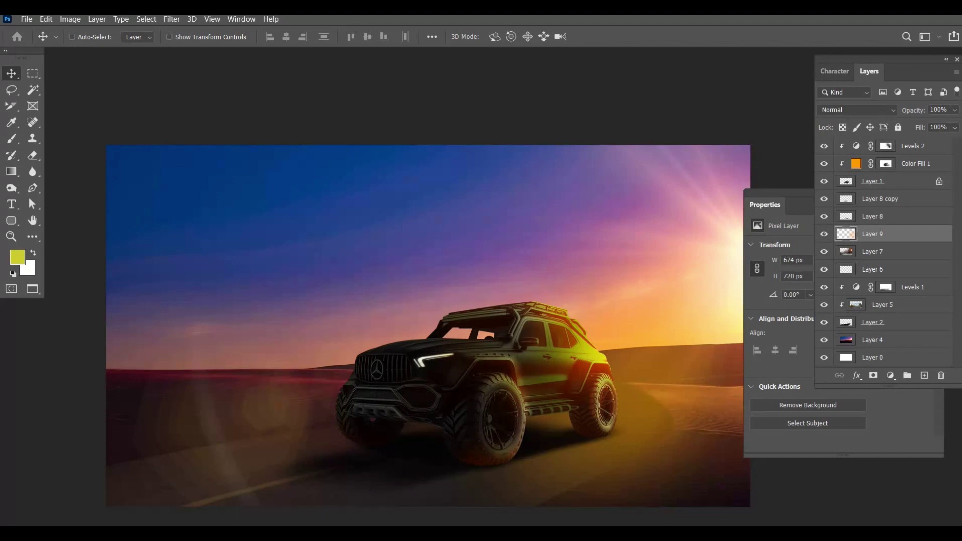
click(917, 164)
key(e)
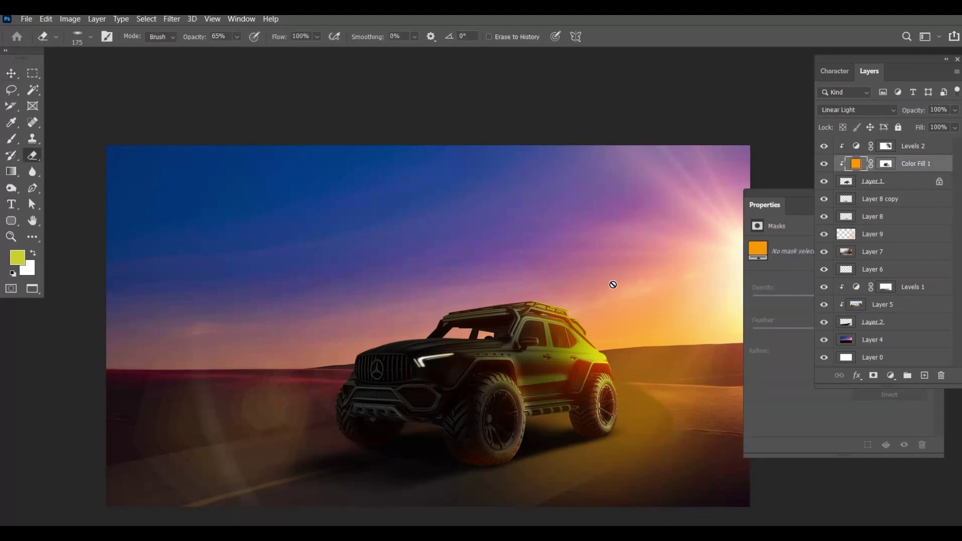
- Prepare a 100 px soft brush at 53% opacity on the Color Fill 1 mask
key(b)
click(886, 164)
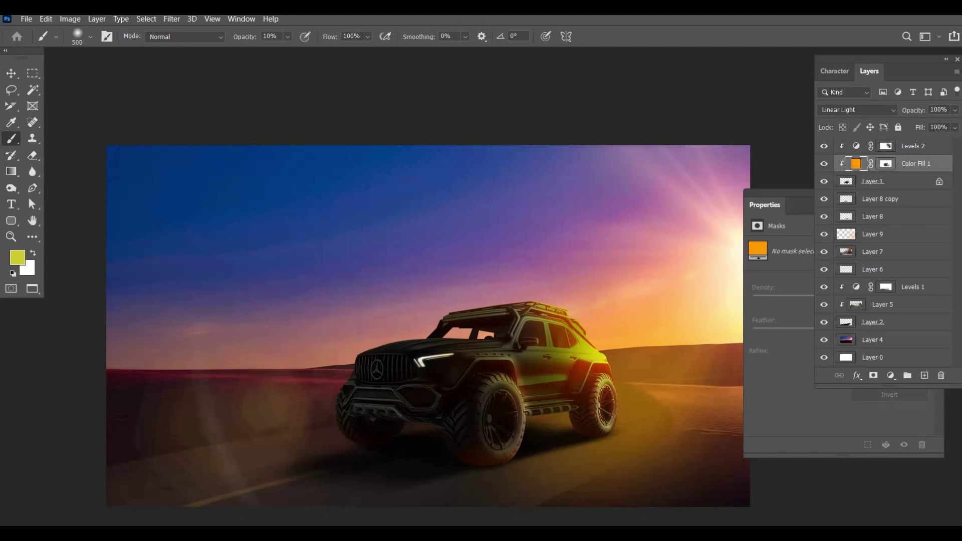
key(d)
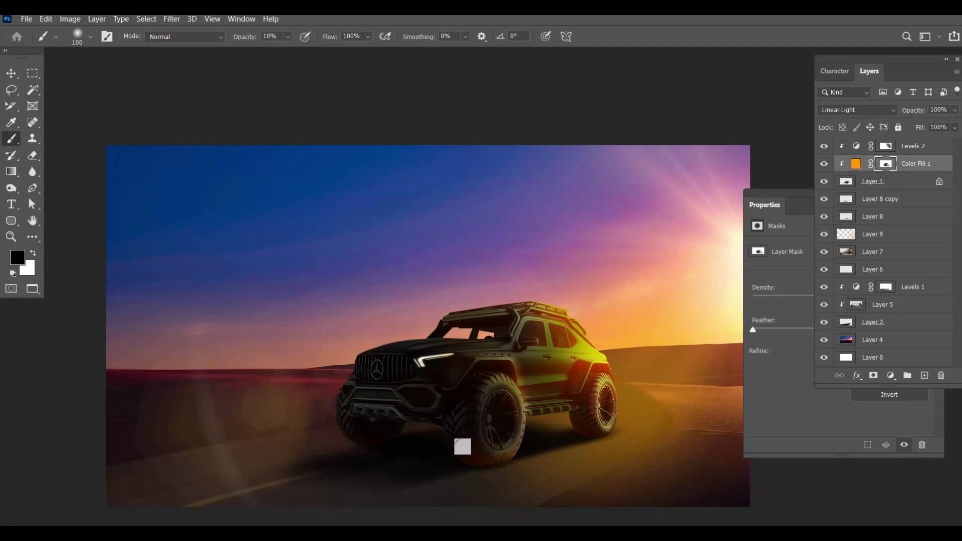
key(bracketleft)
key(bracketleft)
key(bracketleft)
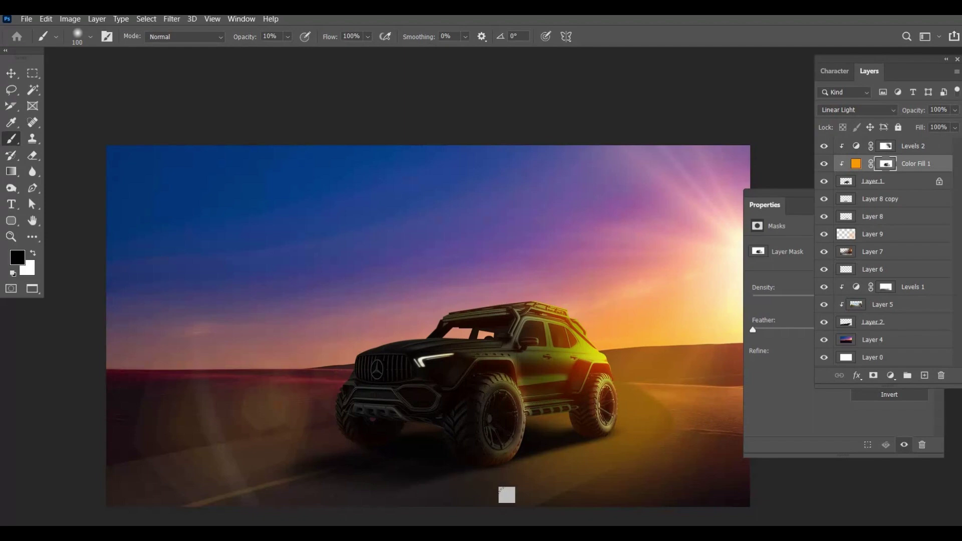
scroll(516, 469, up, 5)
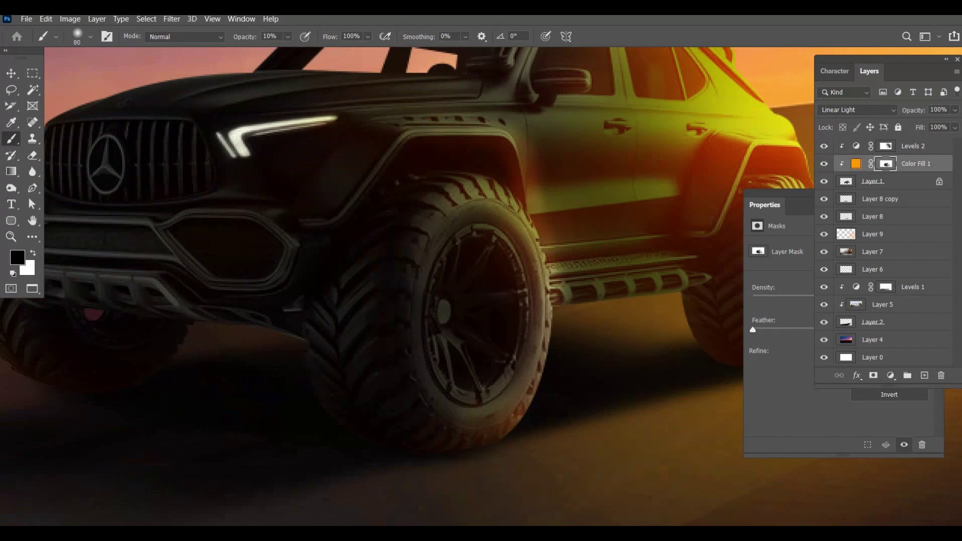
click(288, 37)
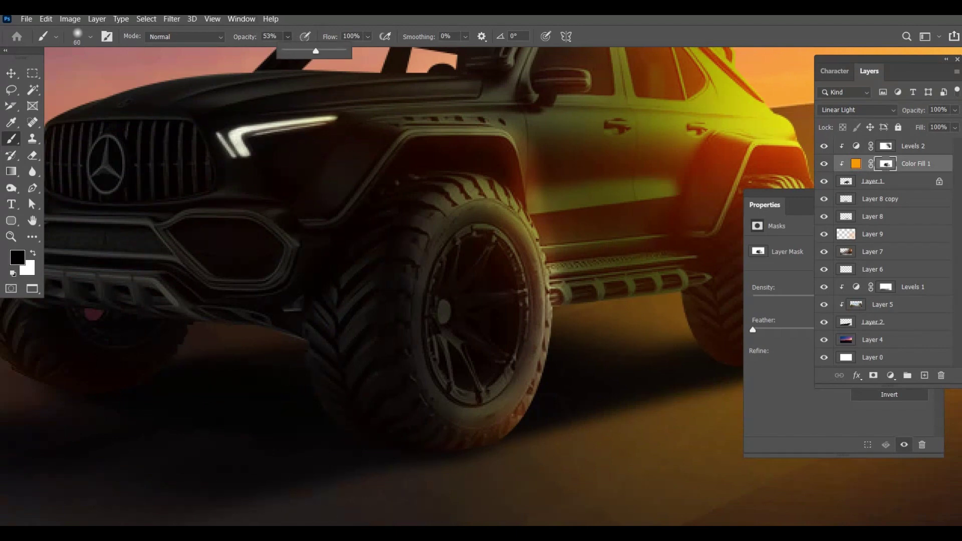
key(Return)
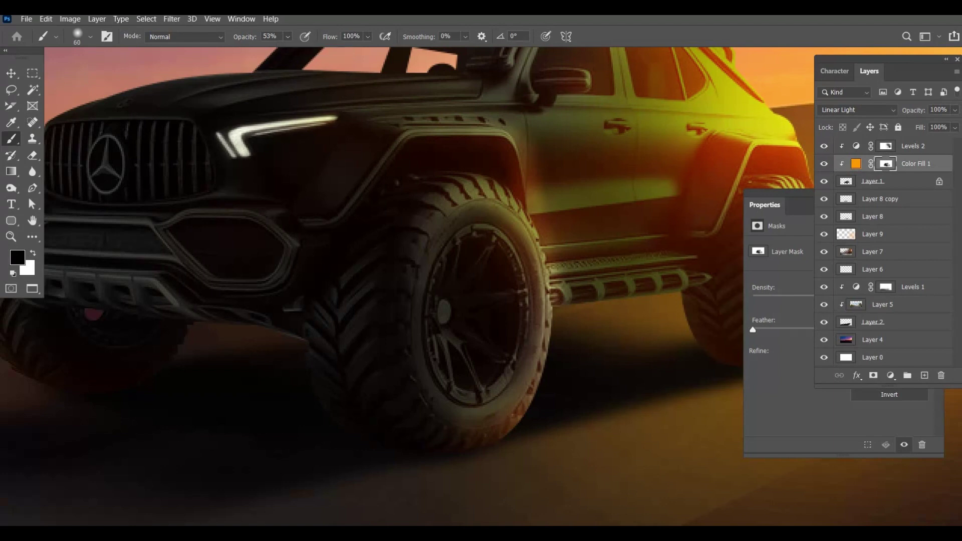
key(x)
- Undo a glow stroke on the lower-right tire and repaint at 22% brush opacity
drag(519, 405, 507, 427)
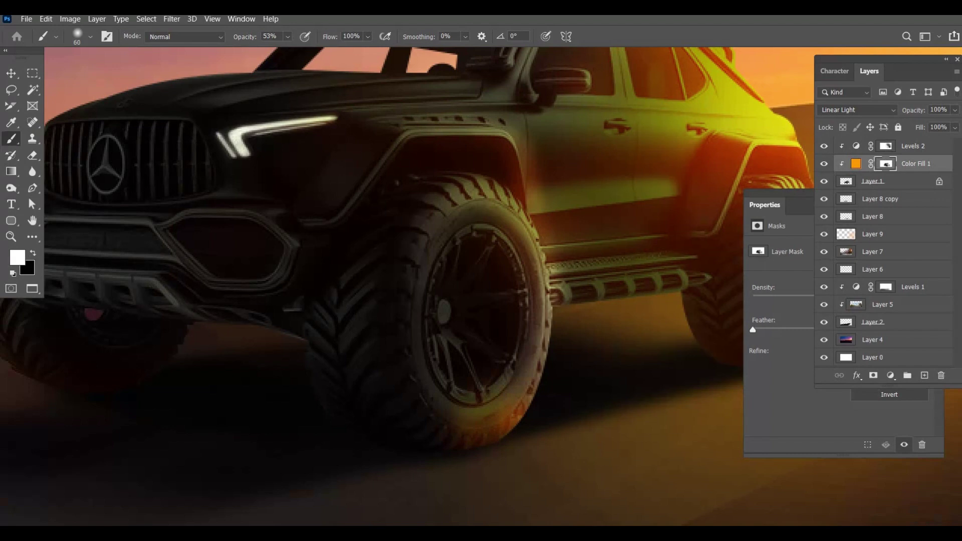
key(ctrl+z)
click(288, 37)
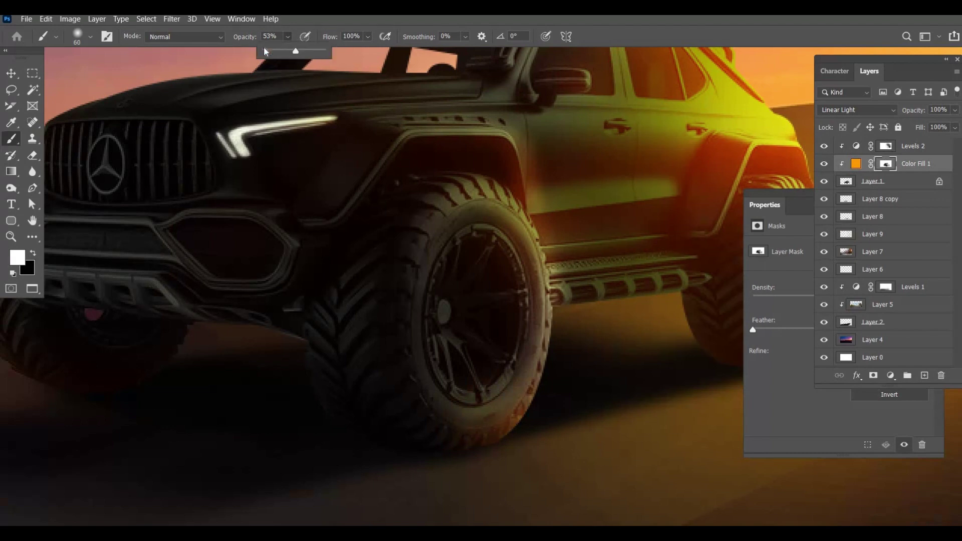
text(22)
key(Return)
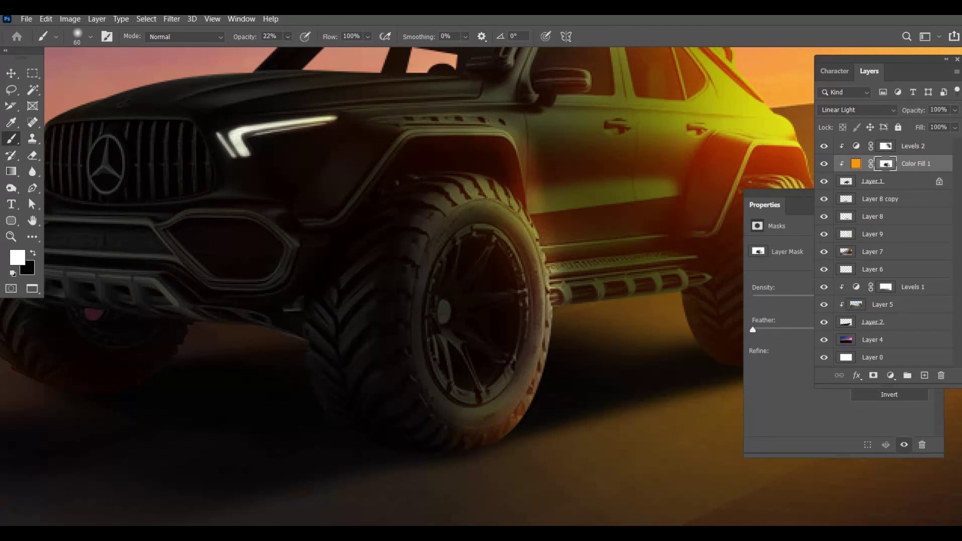
drag(635, 374, 597, 348)
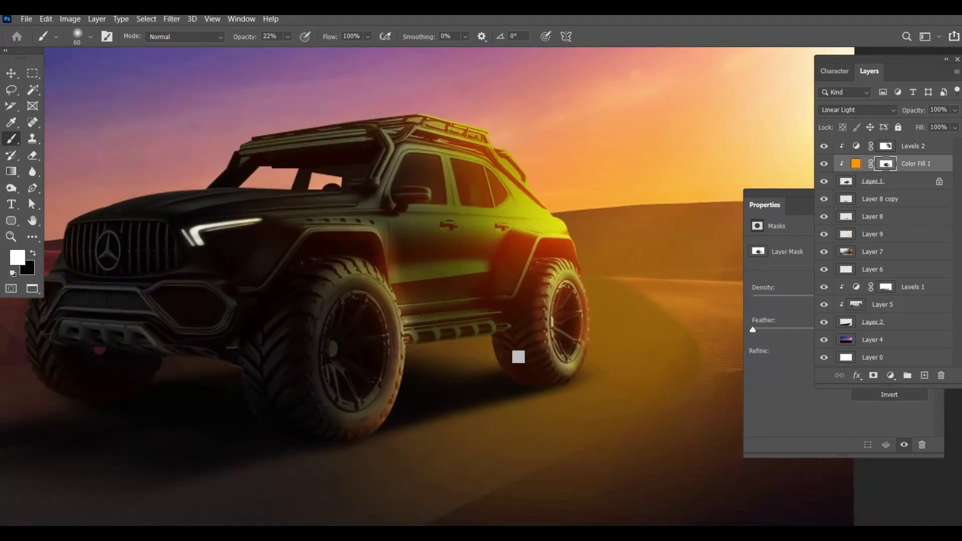
key(x)
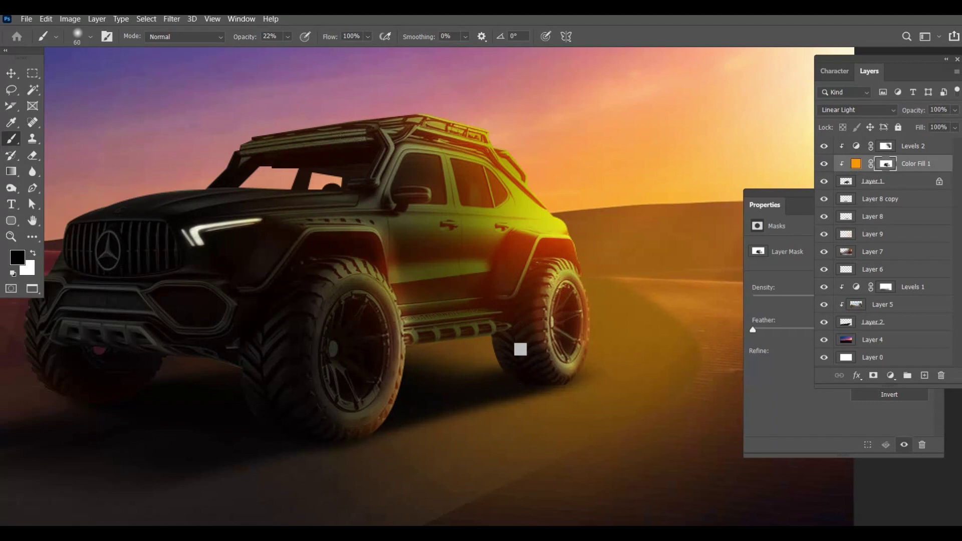
- Shrink the brush to size 80 and lower its opacity to 4%
key(bracketleft)
scroll(536, 297, up, 2)
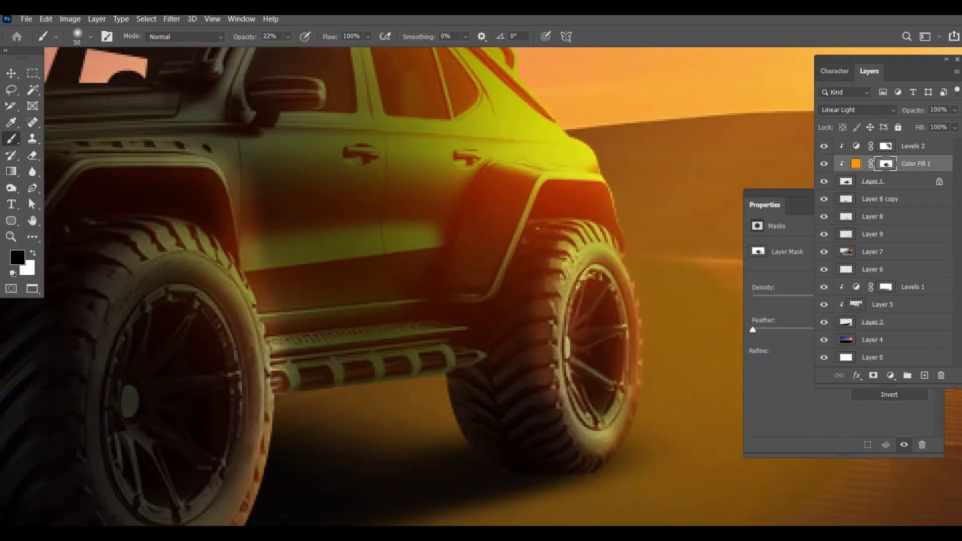
key(bracketleft)
key(bracketleft)
key(bracketleft)
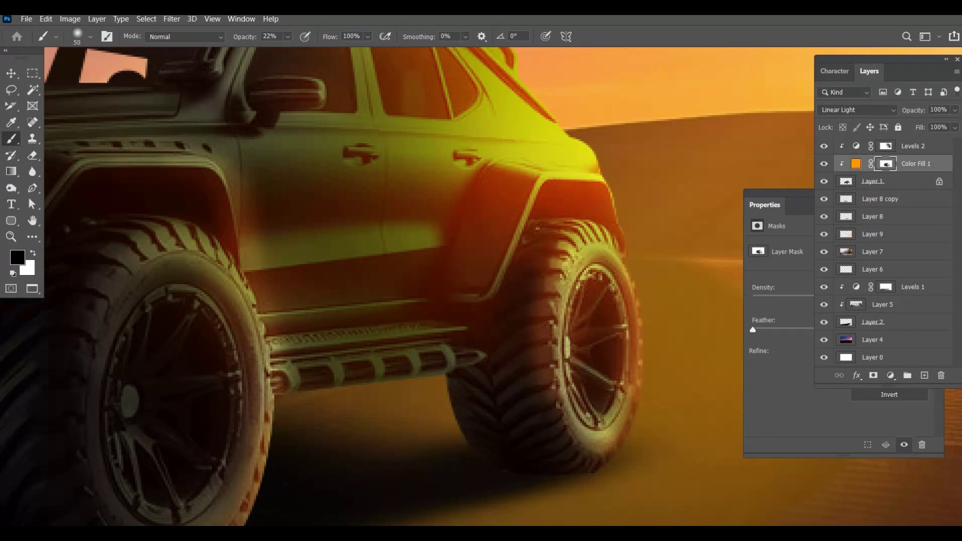
alt+click(411, 412)
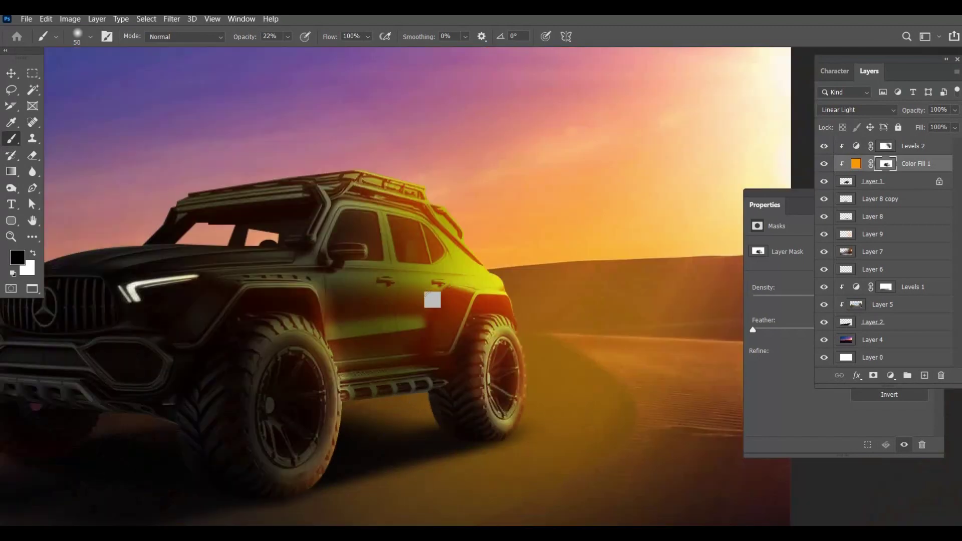
click(393, 128)
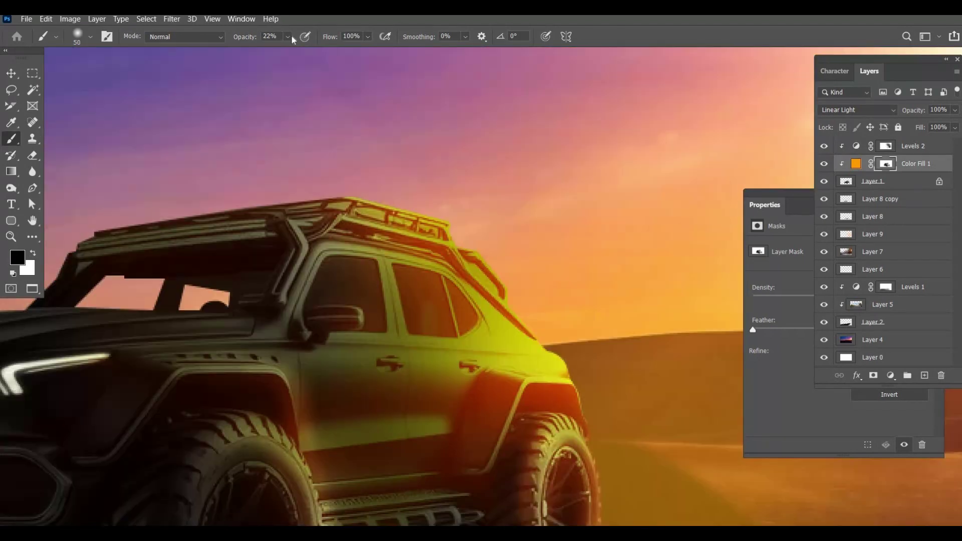
click(288, 37)
drag(293, 50, 281, 50)
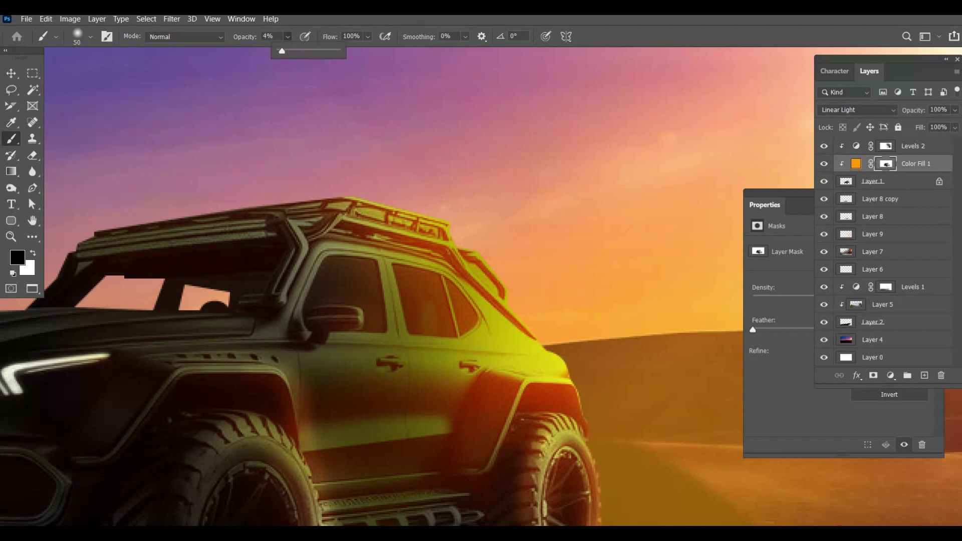
key(Return)
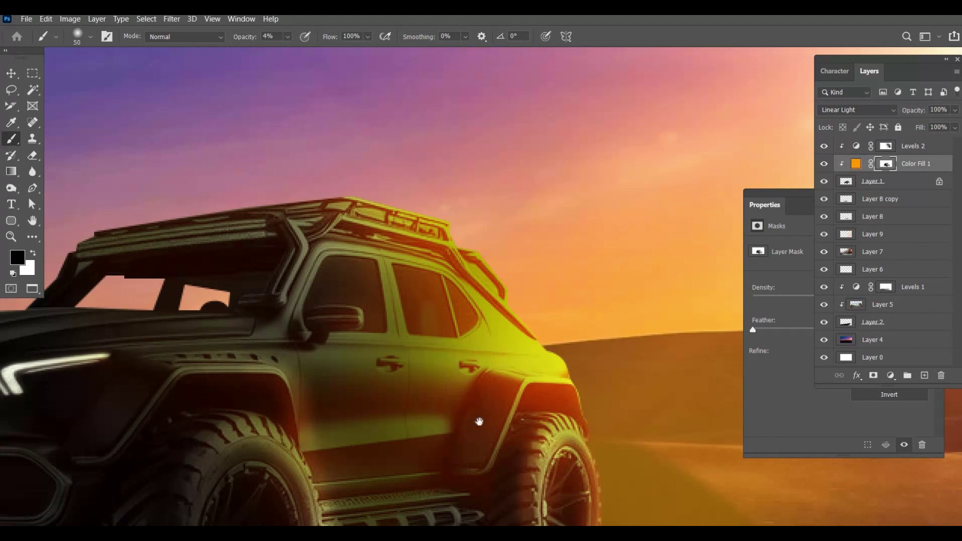
- Raise brush opacity to 31% and dab faint mask strokes beside the rear wheel
scroll(481, 426, down, 2)
scroll(486, 433, down, 1)
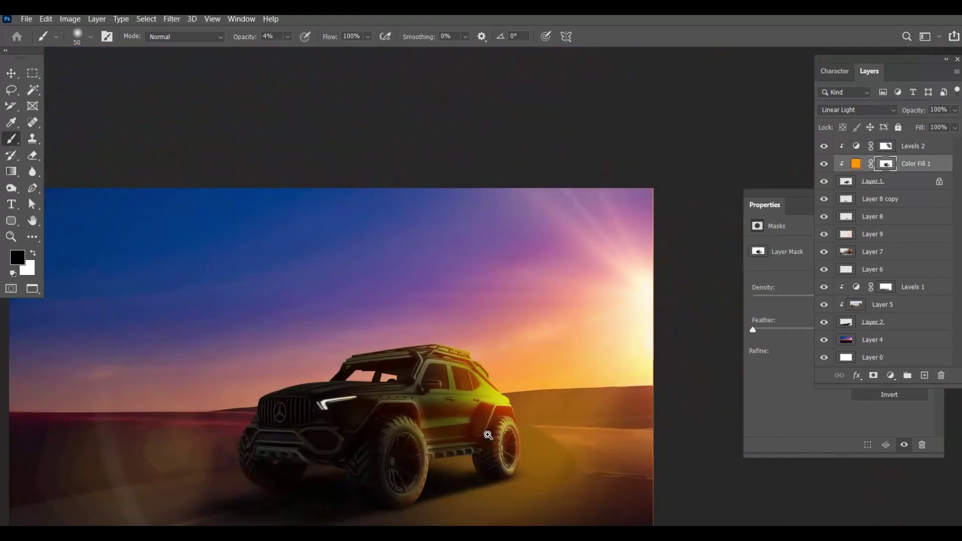
scroll(488, 435, up, 2)
scroll(488, 435, up, 1)
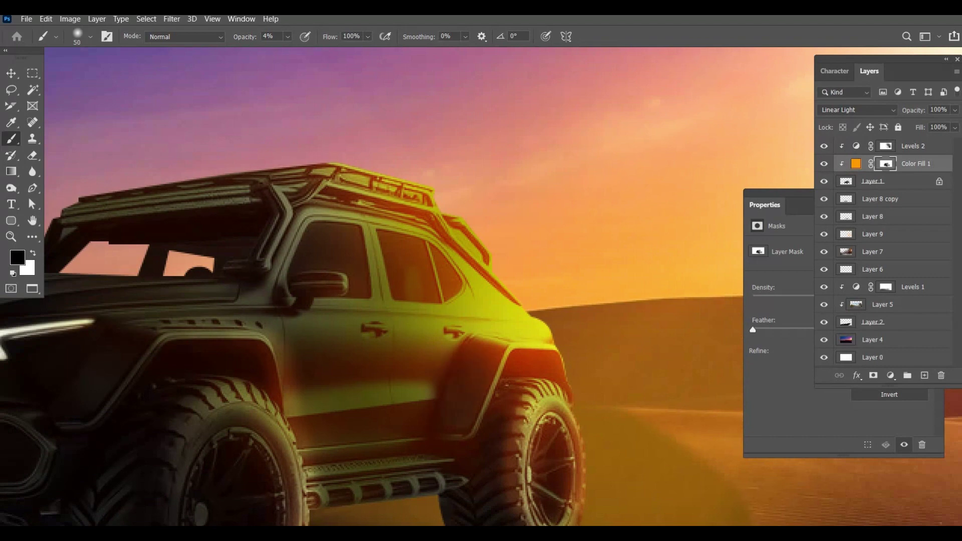
click(288, 39)
click(307, 50)
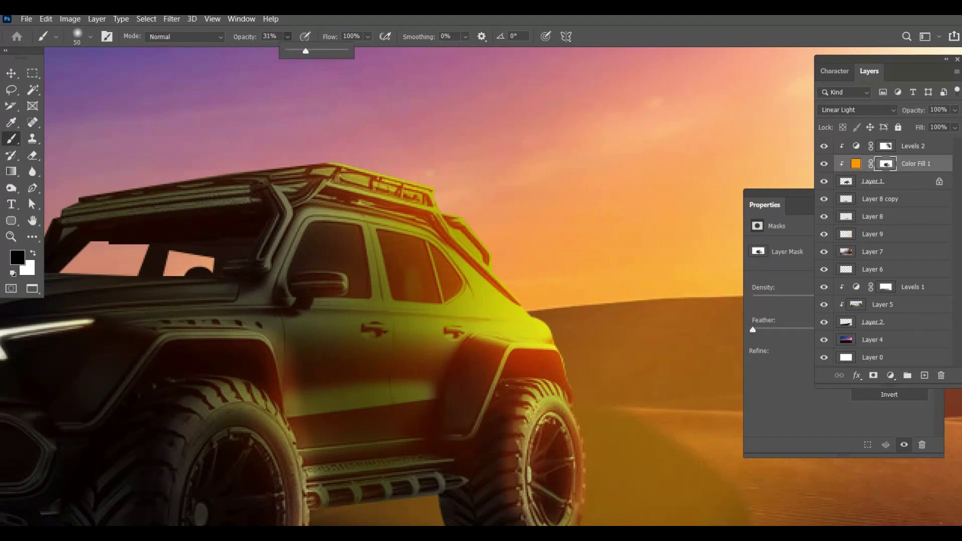
click(486, 367)
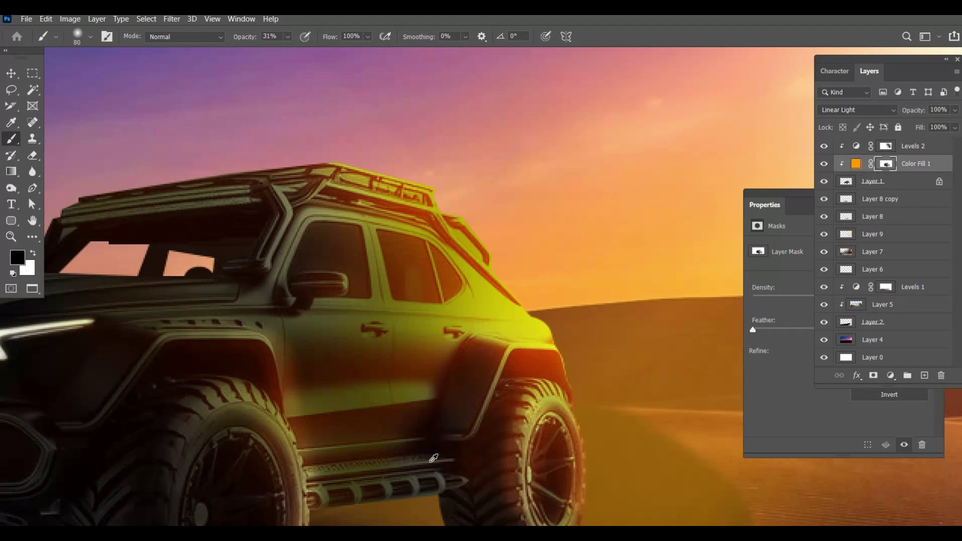
alt+click(441, 456)
alt+click(472, 440)
key(ctrl+minus)
key(ctrl+minus)
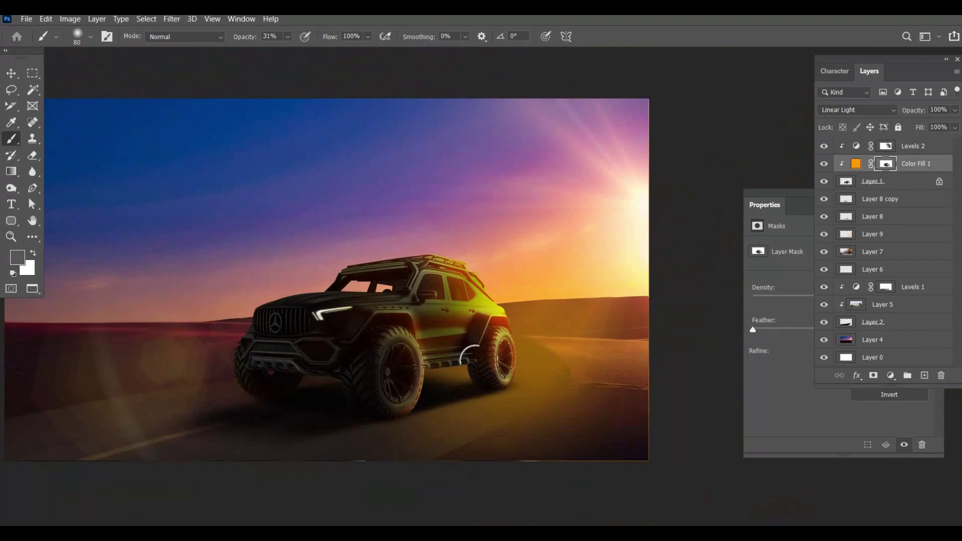
- After inspecting the car at several zooms, add a new Layer 10 above Levels 2
key(v)
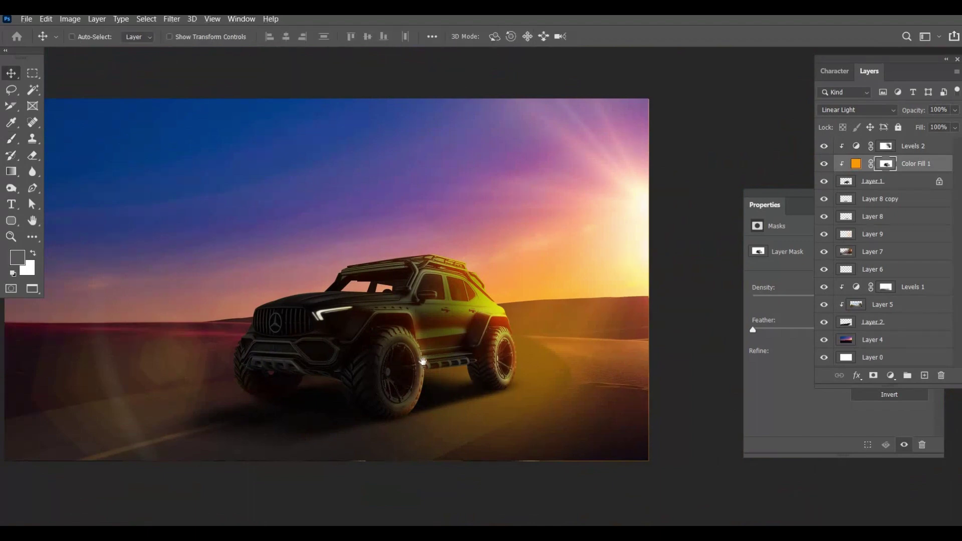
key(ctrl+minus)
drag(410, 312, 607, 358)
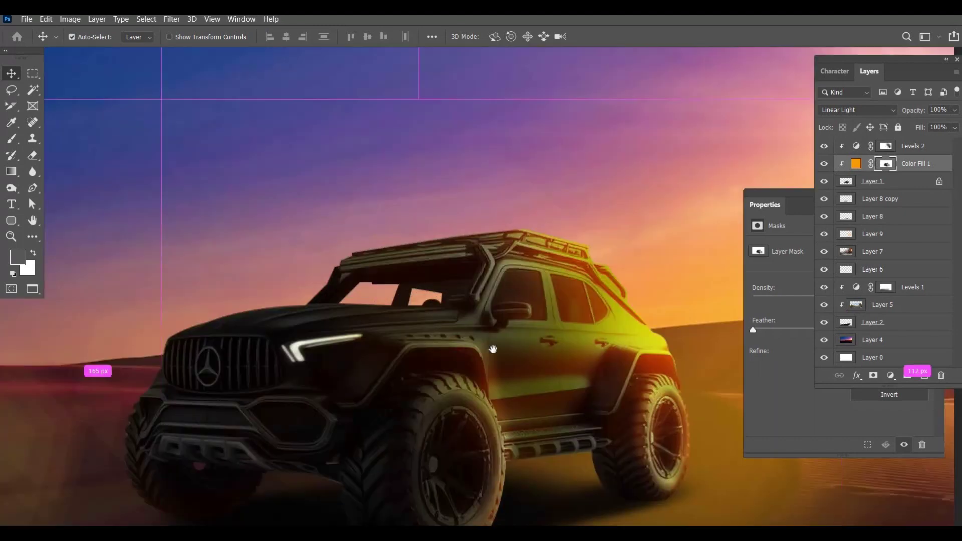
key(ctrl+minus)
key(ctrl+minus)
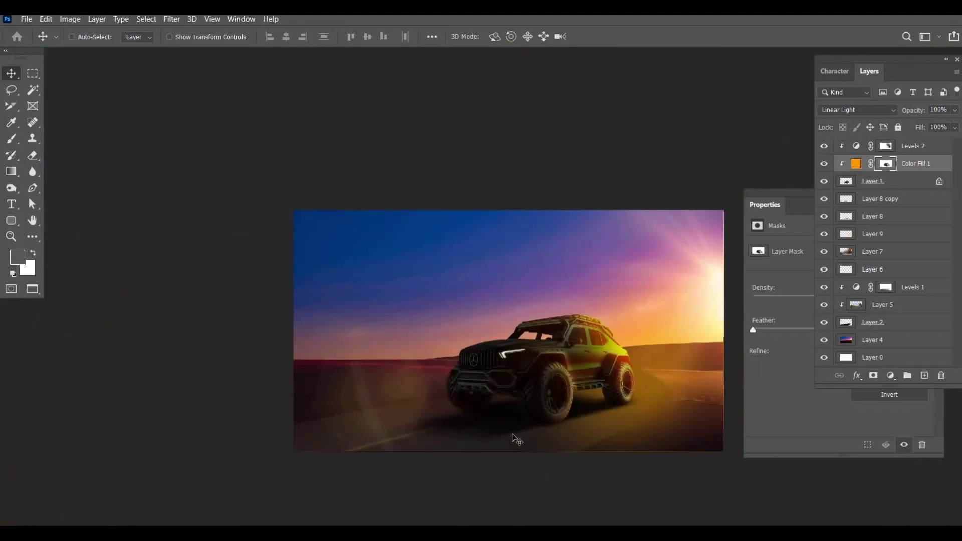
click(435, 396)
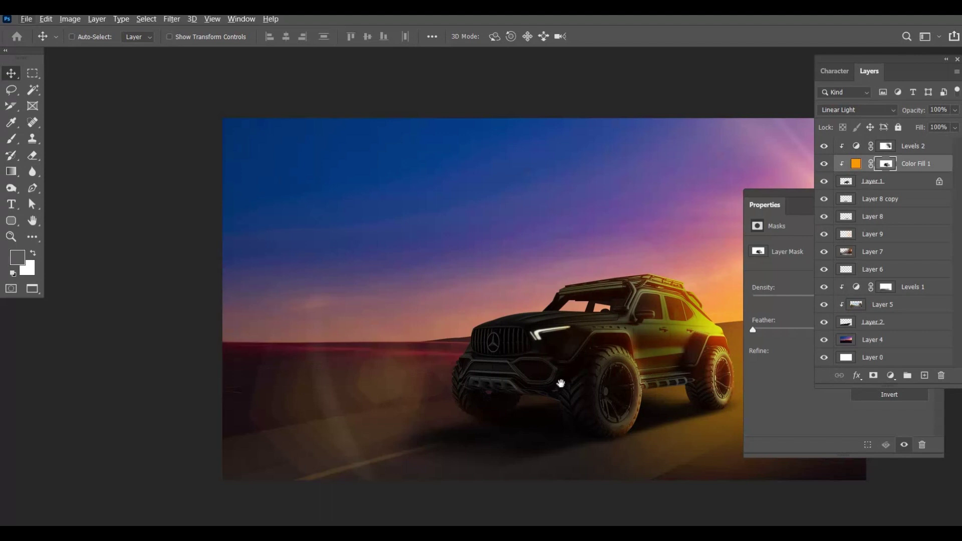
alt+click(545, 394)
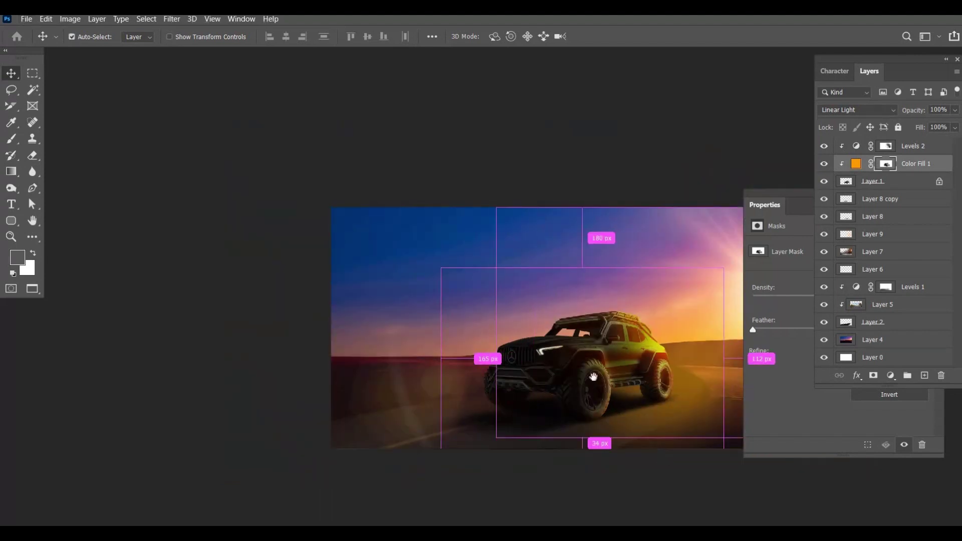
ctrl+click(590, 376)
key(ctrl+0)
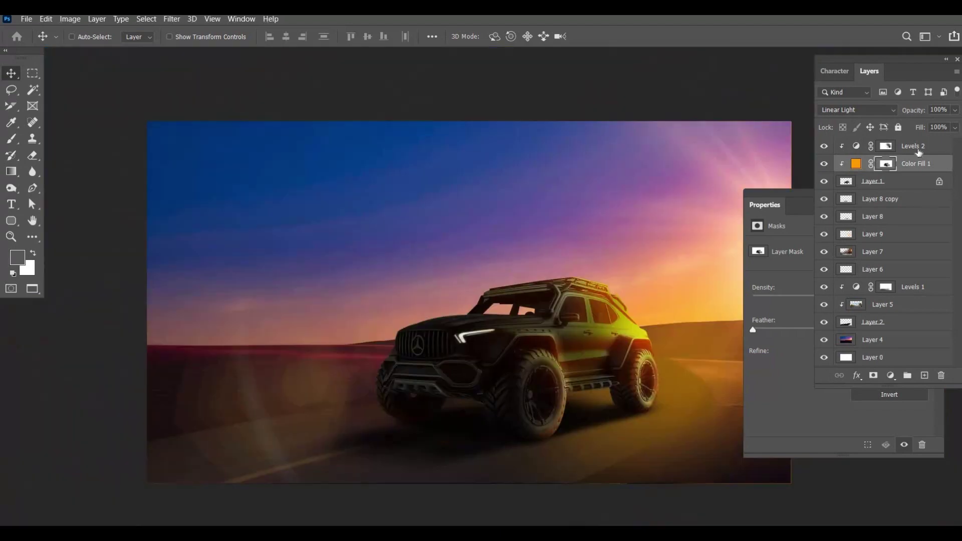
click(937, 148)
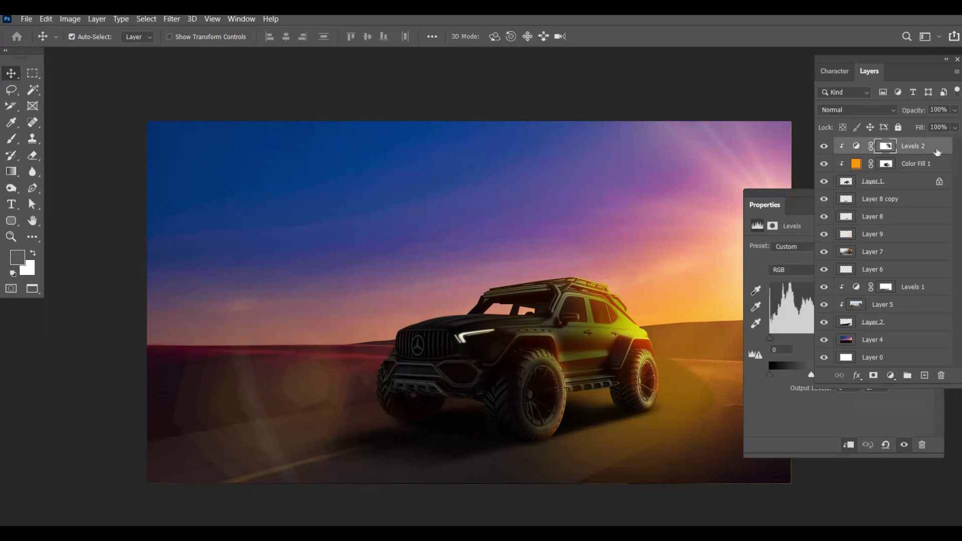
key(ctrl+shift+n)
key(Return)
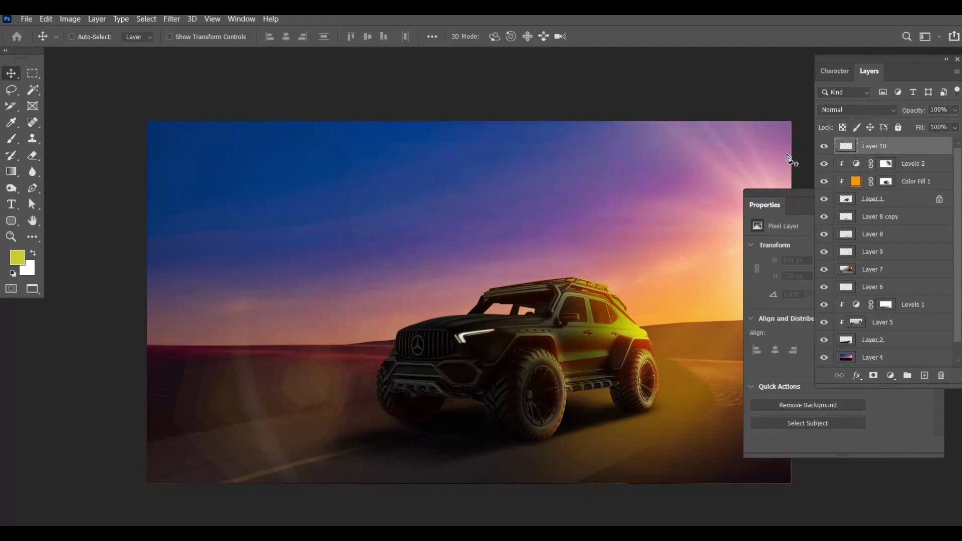
- Draw a wedge-shaped Pen path from the headlight past the lower-left edge and make it a selection
key(p)
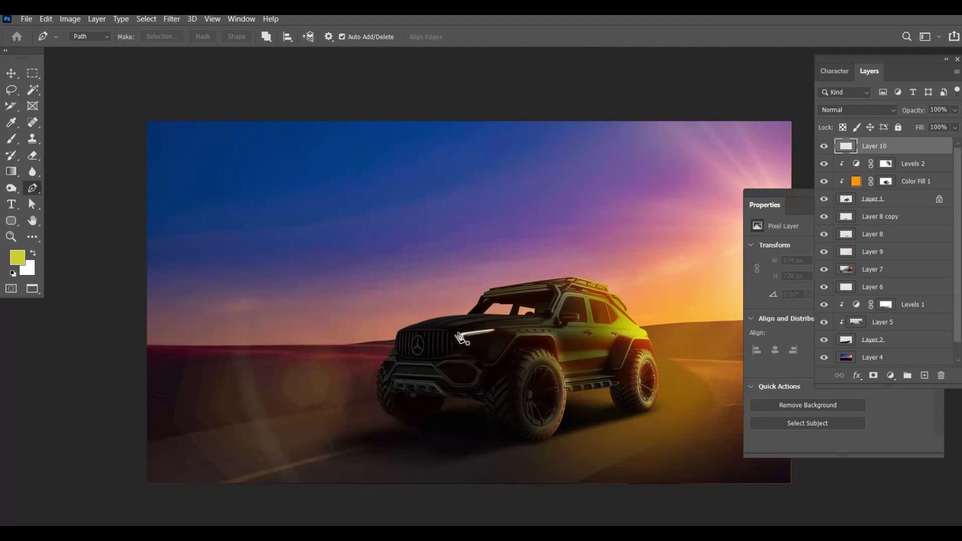
click(171, 401)
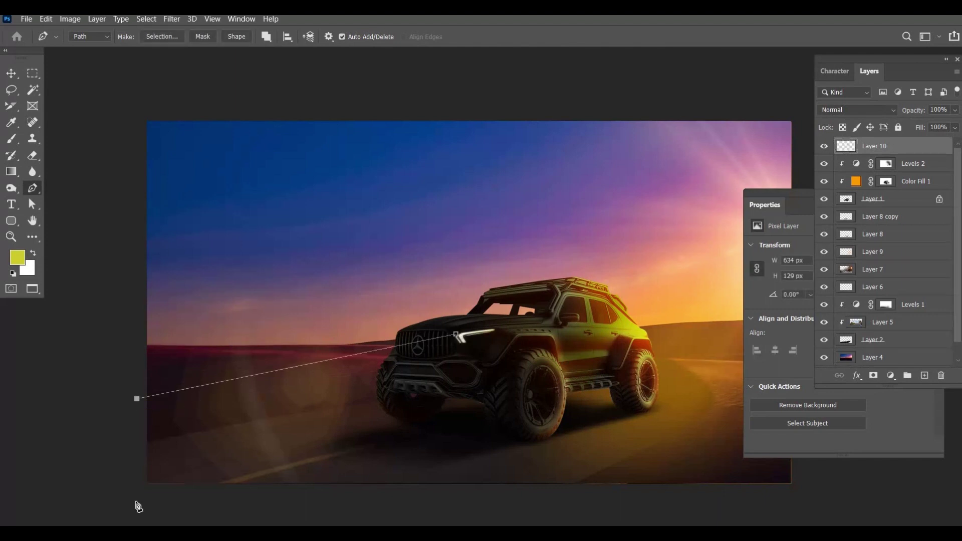
click(136, 501)
click(209, 514)
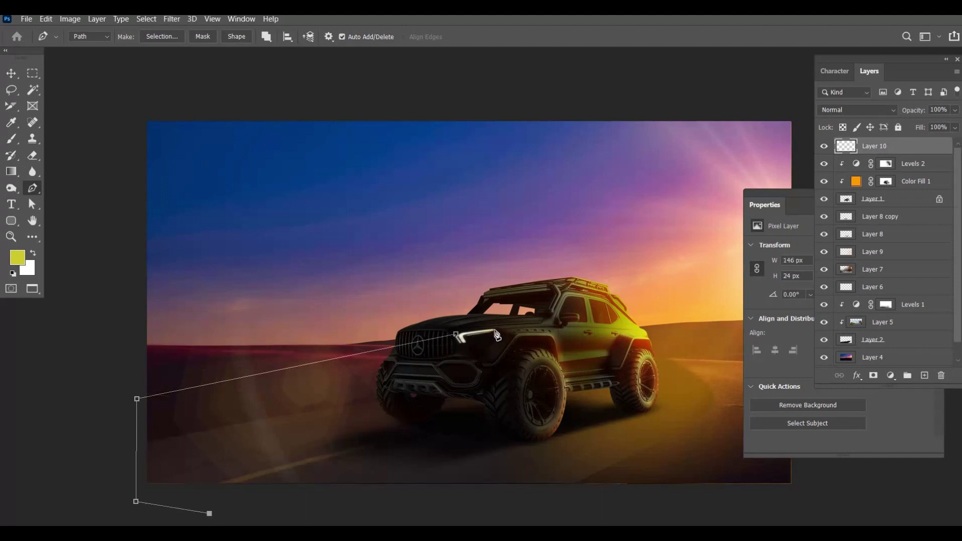
click(494, 330)
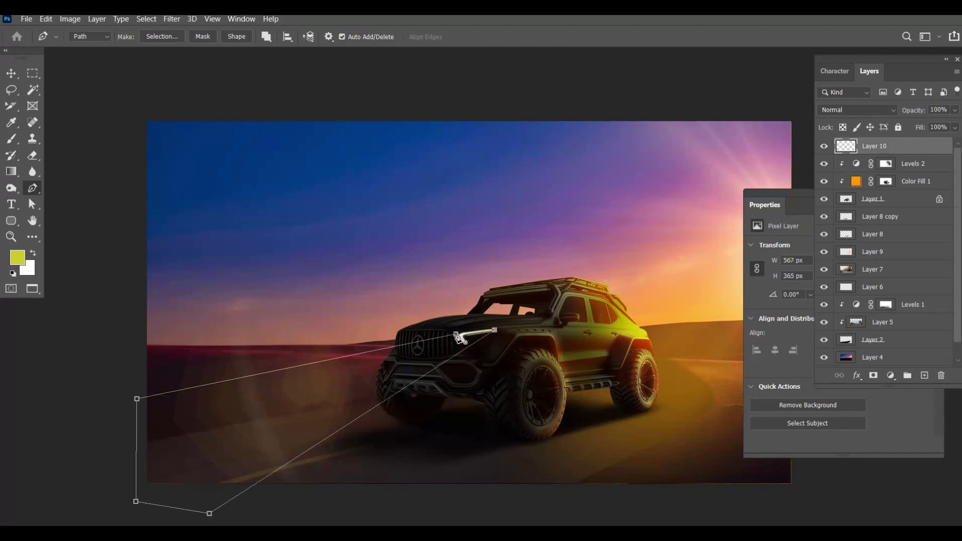
key(ctrl+Return)
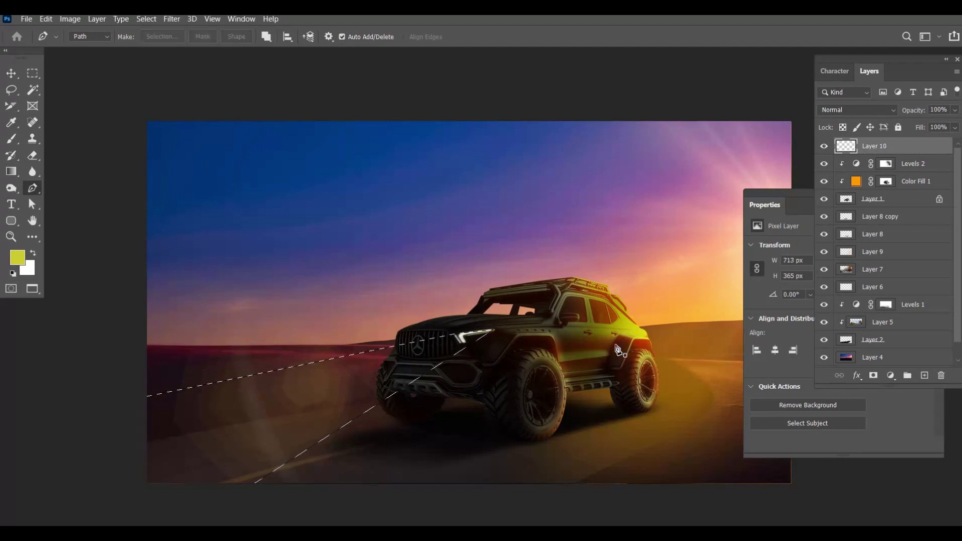
key(i)
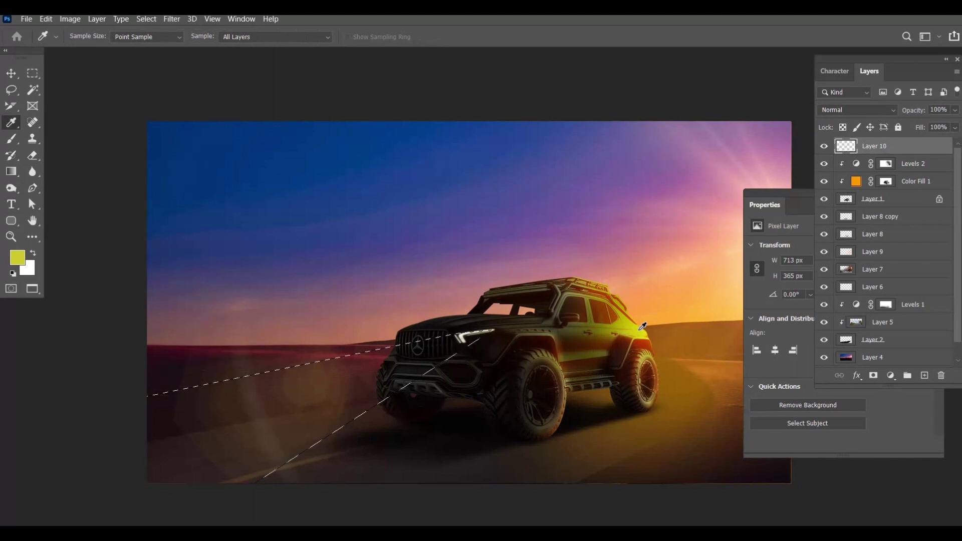
- Fill the beam selection with yellow, deselect, and shift its hue to orange
key(alt+BackSpace)
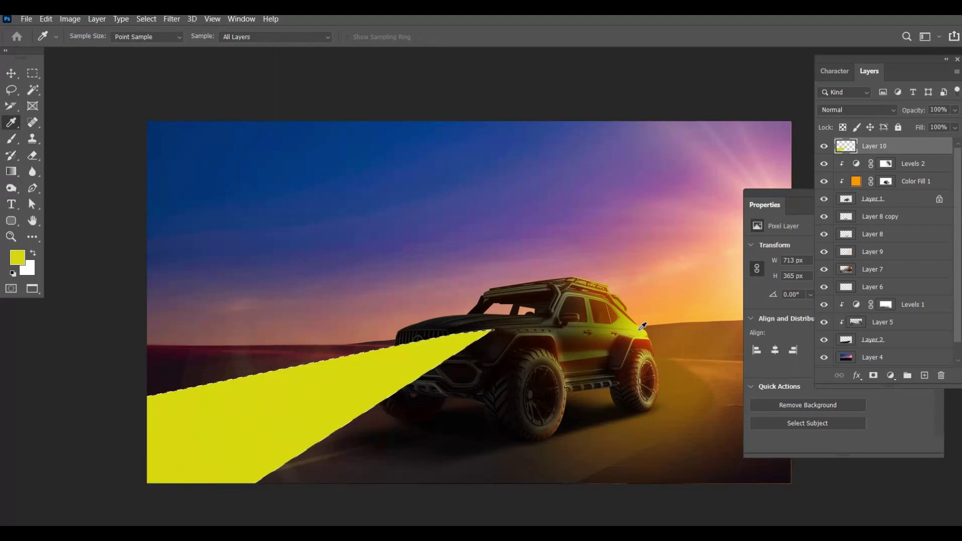
key(ctrl+d)
key(v)
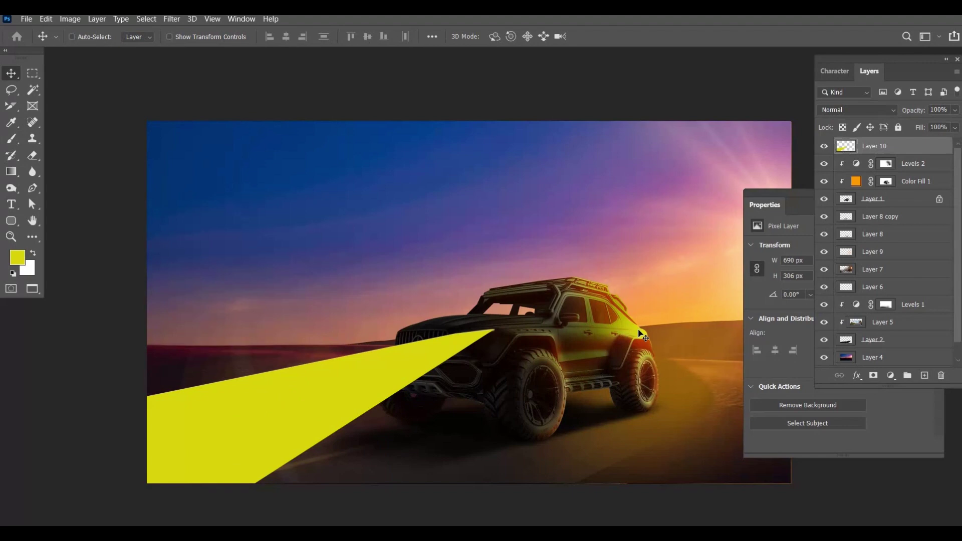
key(ctrl+u)
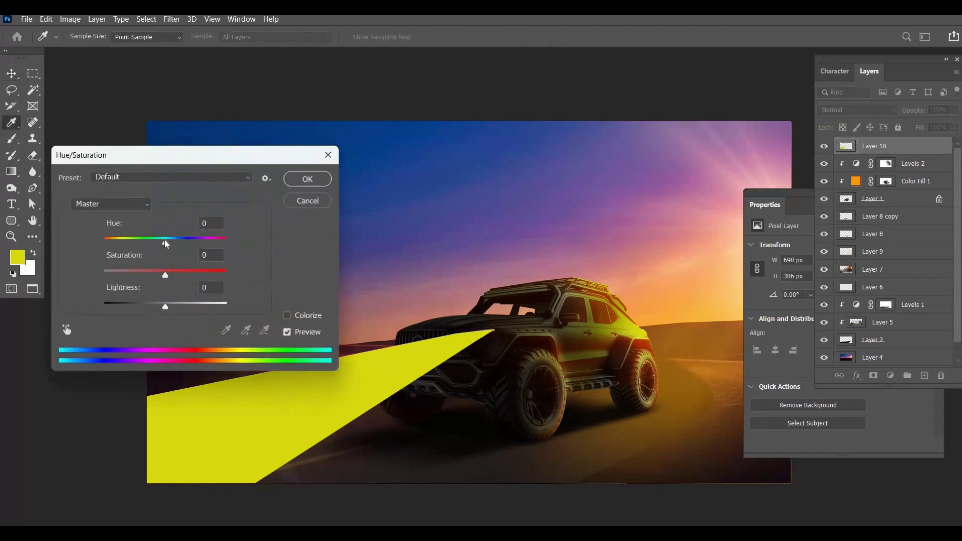
drag(166, 244, 144, 246)
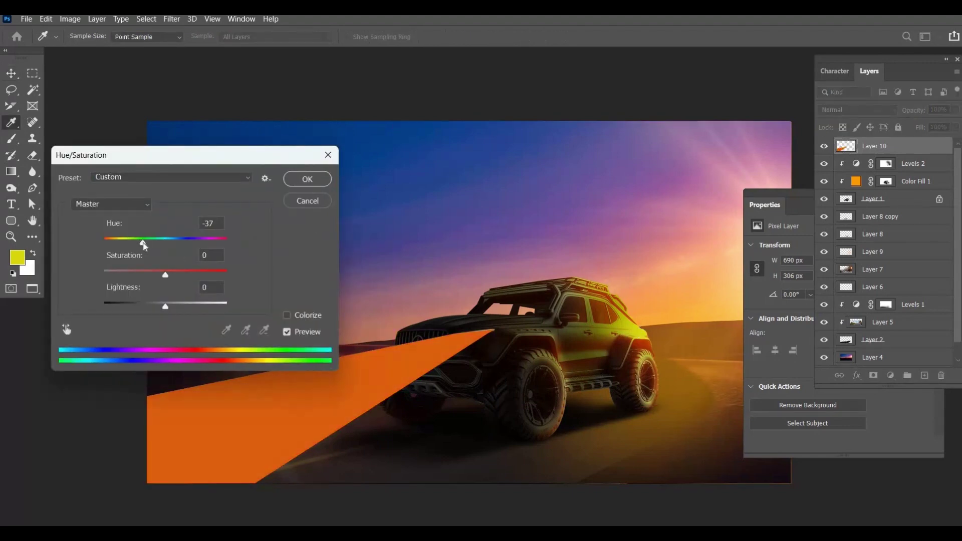
key(Return)
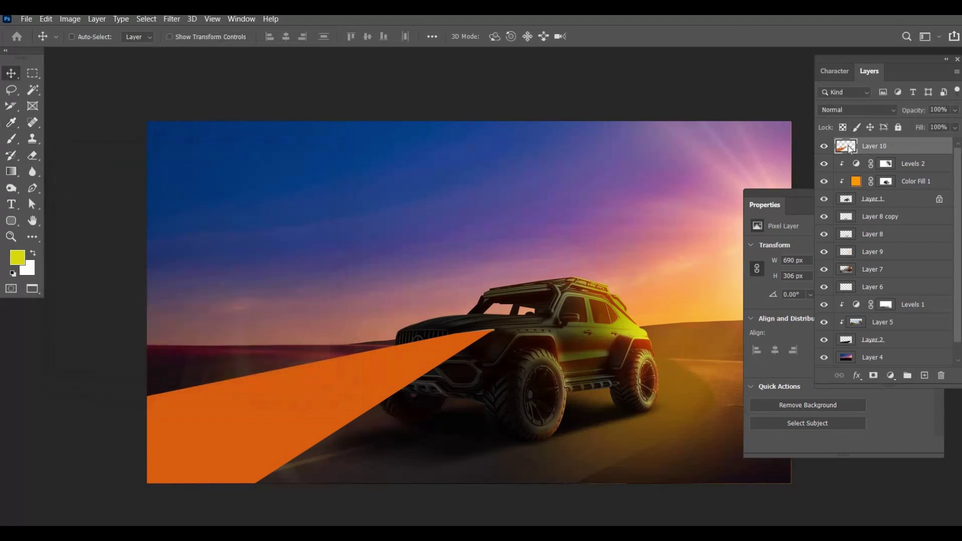
- Set the beam layer's blend mode to Linear Dodge (Add)
click(857, 110)
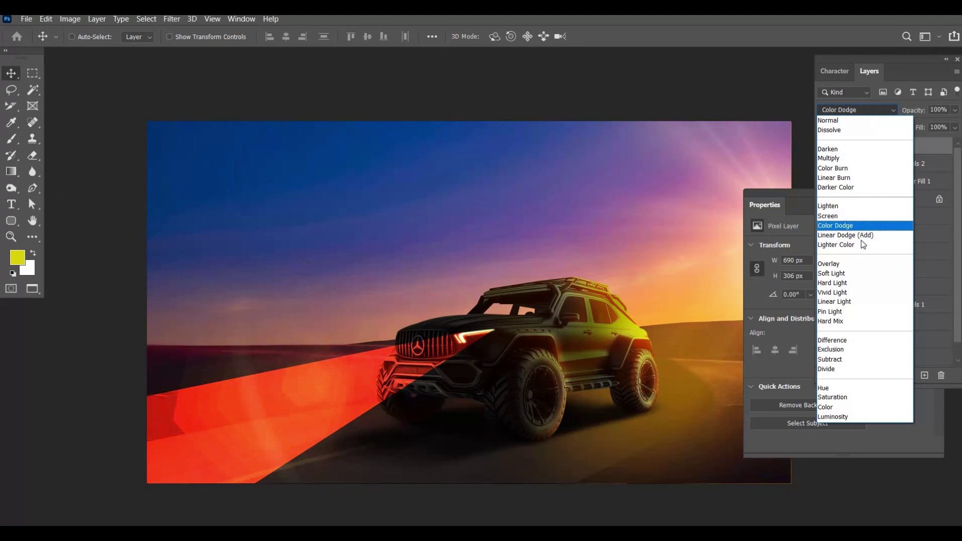
click(861, 235)
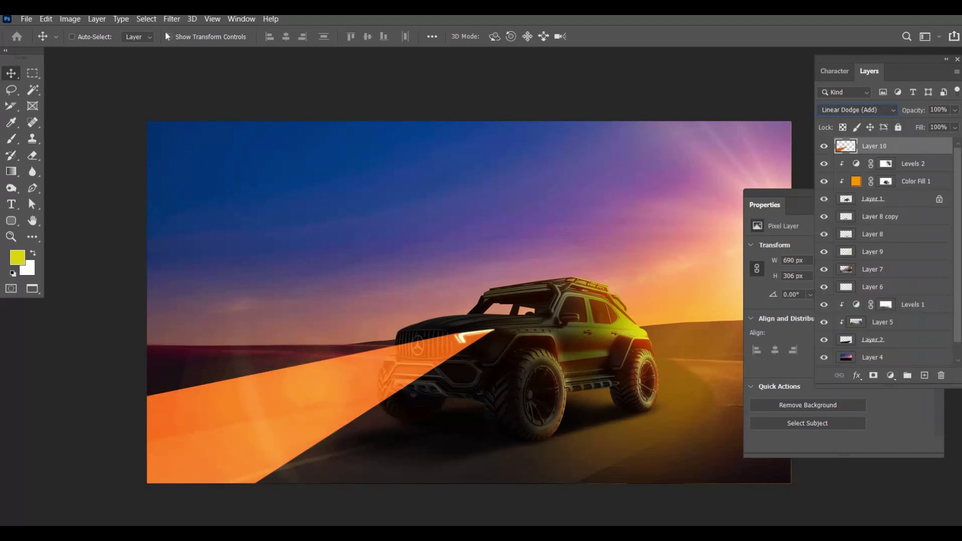
click(172, 19)
mouse_move(192, 164)
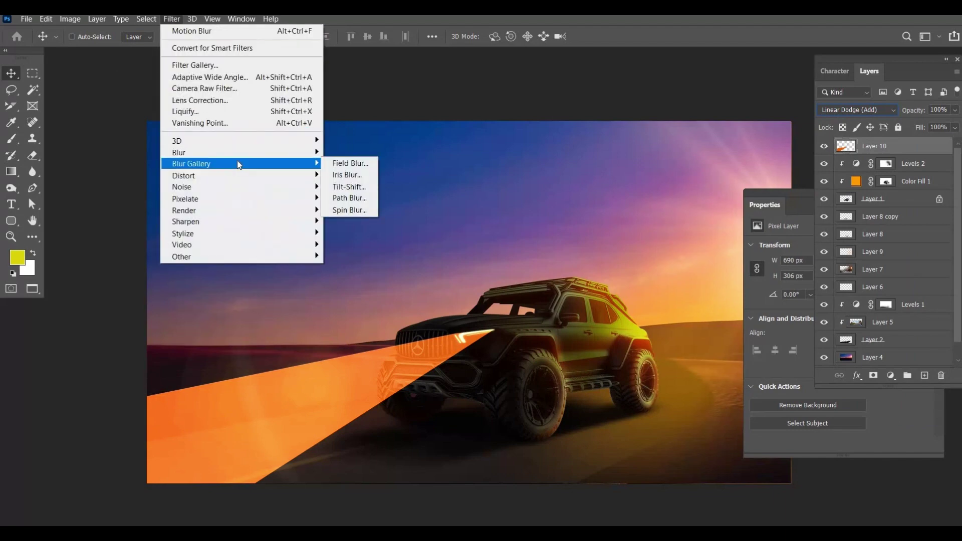
- Start a Field Blur with pins at the grille (8 px) and the beam's far end (60 px)
click(335, 166)
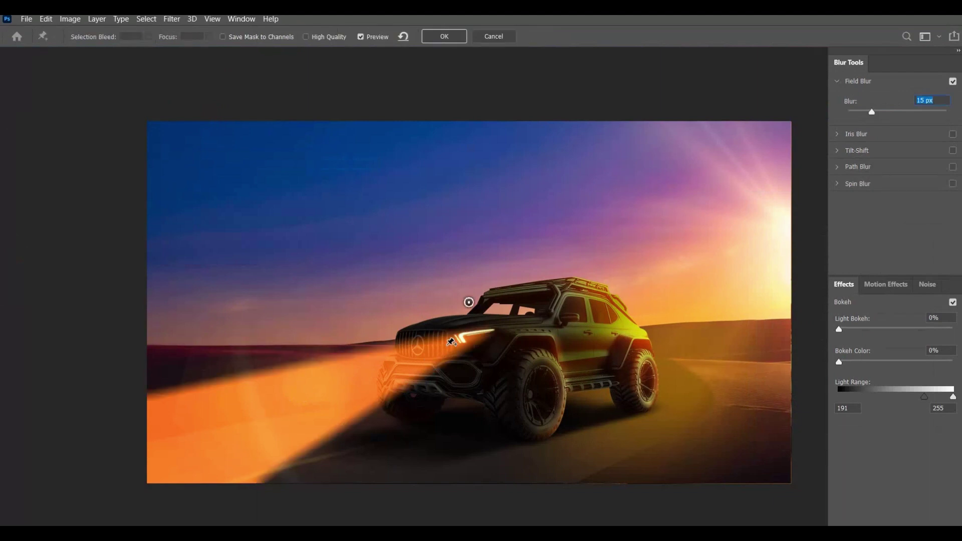
click(446, 344)
click(211, 436)
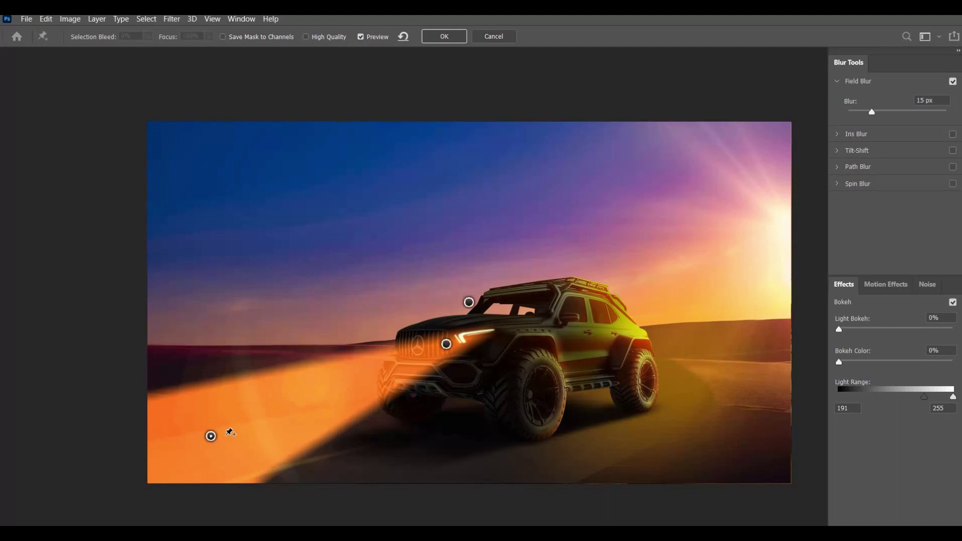
click(446, 345)
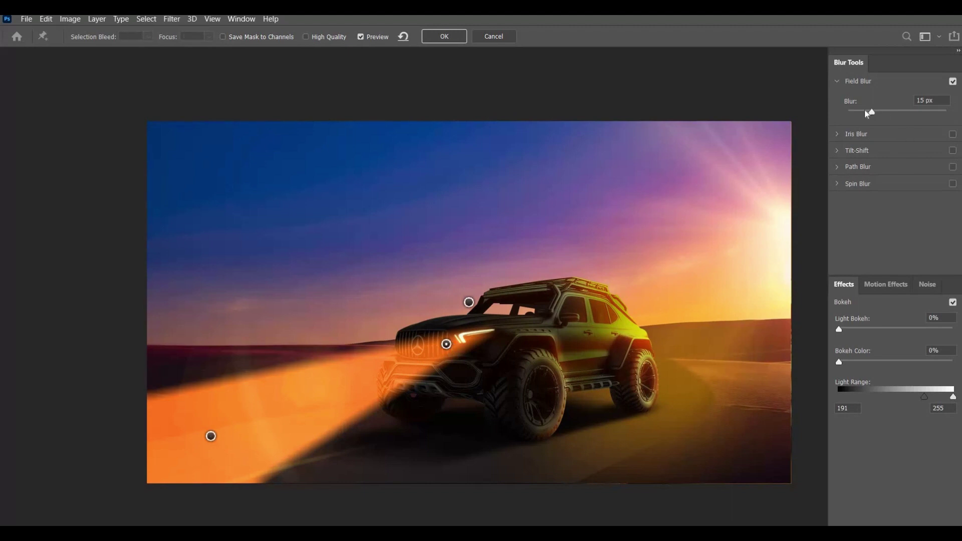
drag(865, 111, 861, 111)
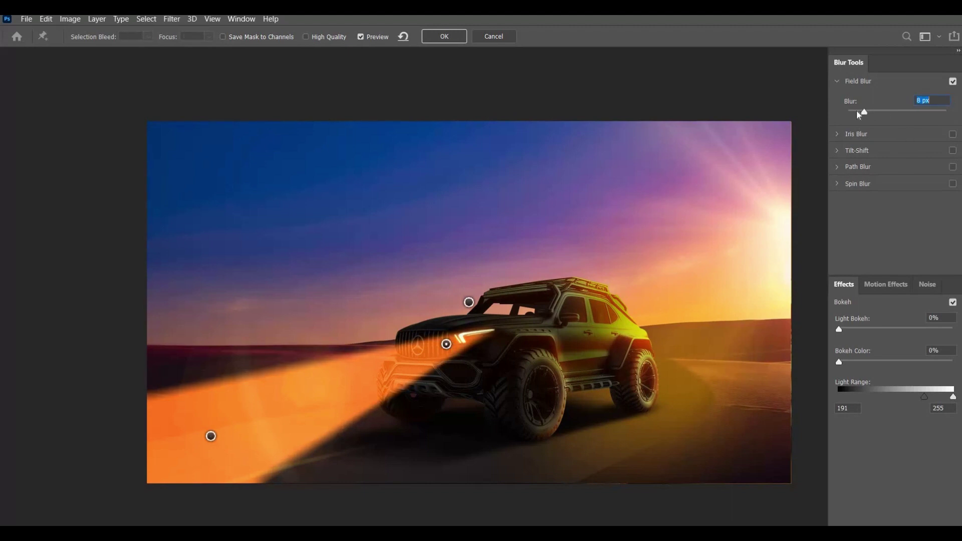
click(211, 437)
click(895, 117)
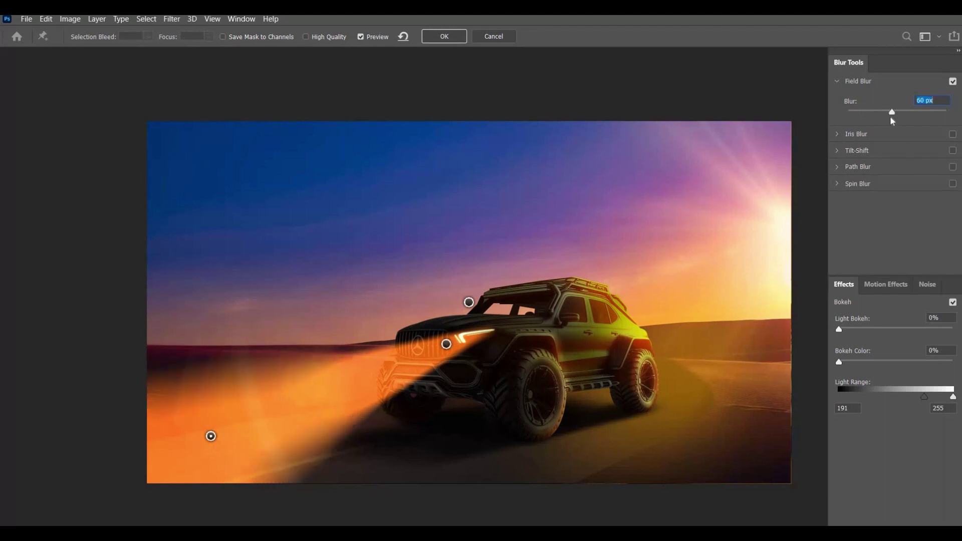
- Rearrange the blur pins along the beam at 34 px and apply the Field Blur
drag(211, 437, 465, 336)
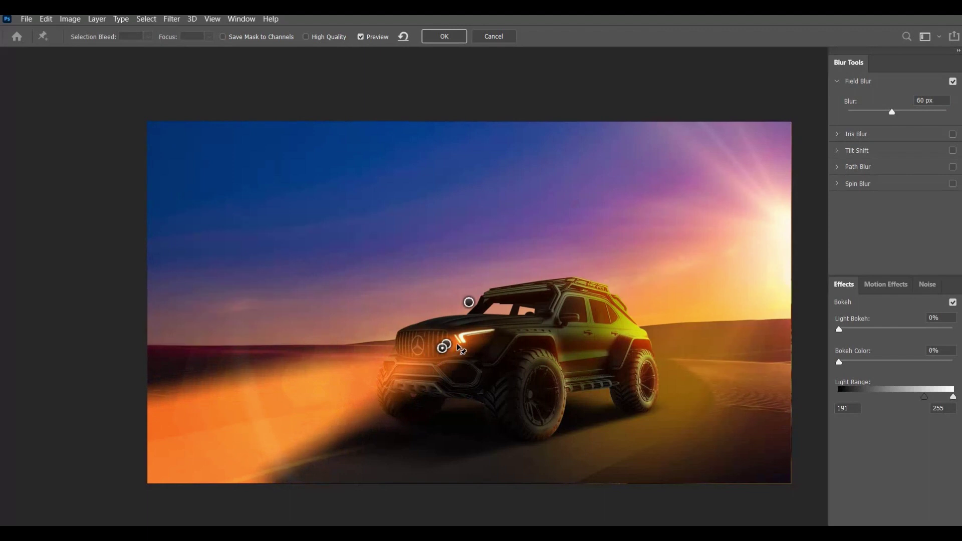
key(ctrl+z)
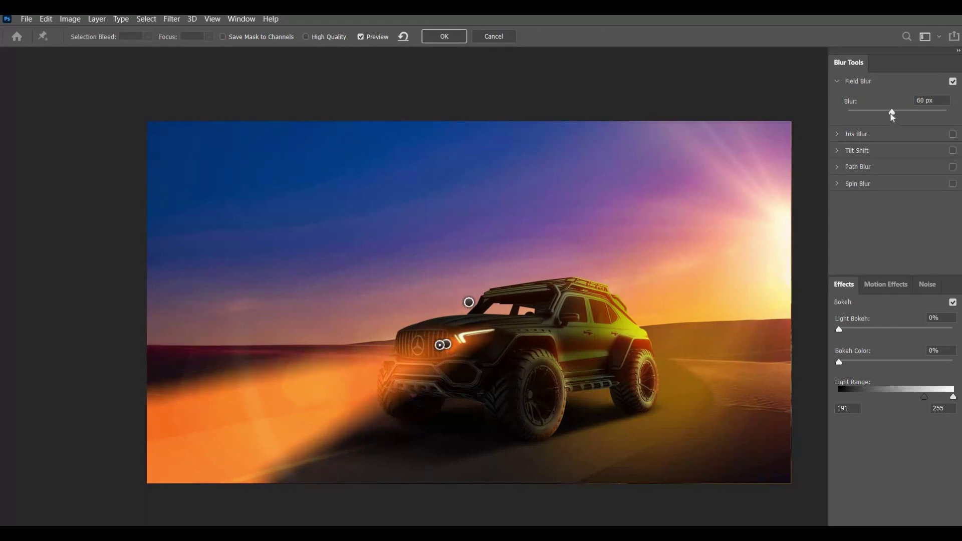
drag(891, 113, 877, 113)
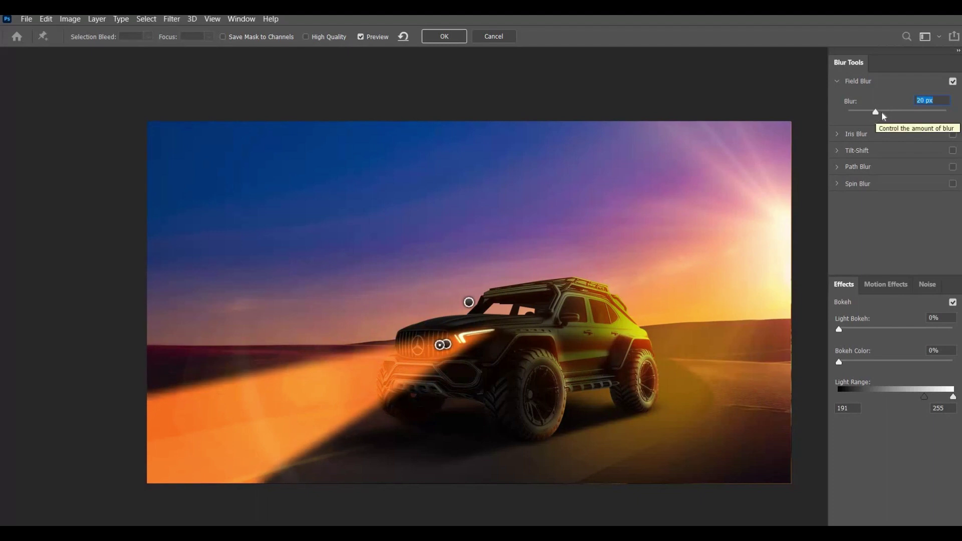
drag(877, 112, 886, 112)
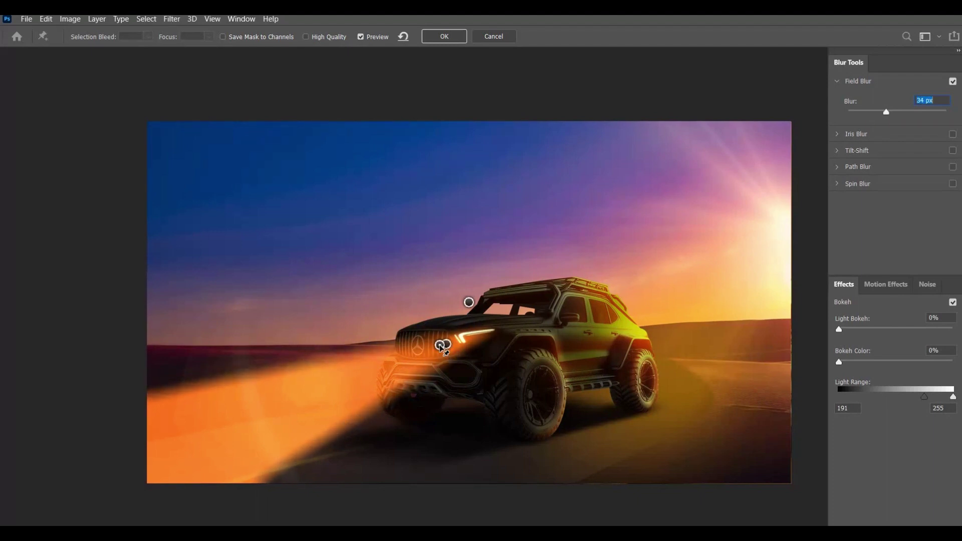
click(426, 350)
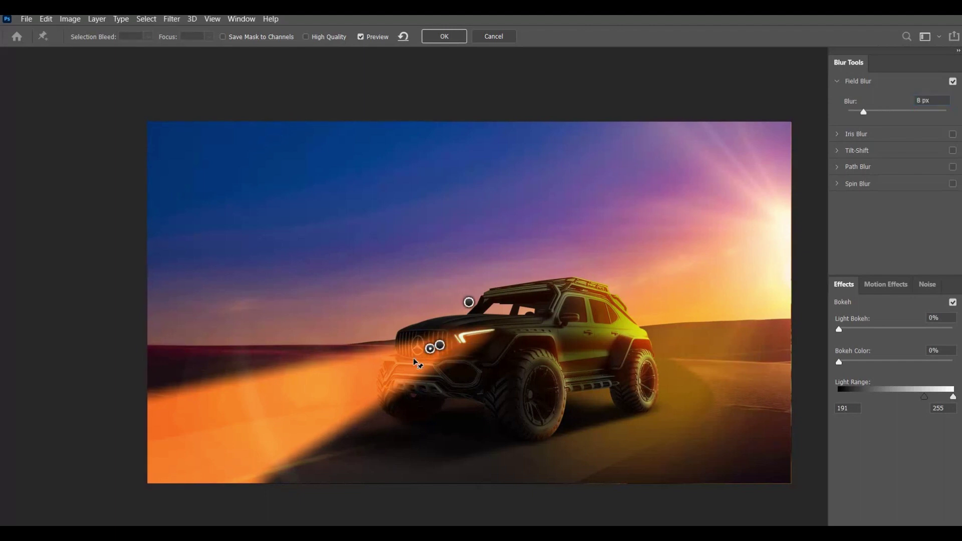
drag(426, 352, 412, 361)
drag(321, 399, 157, 441)
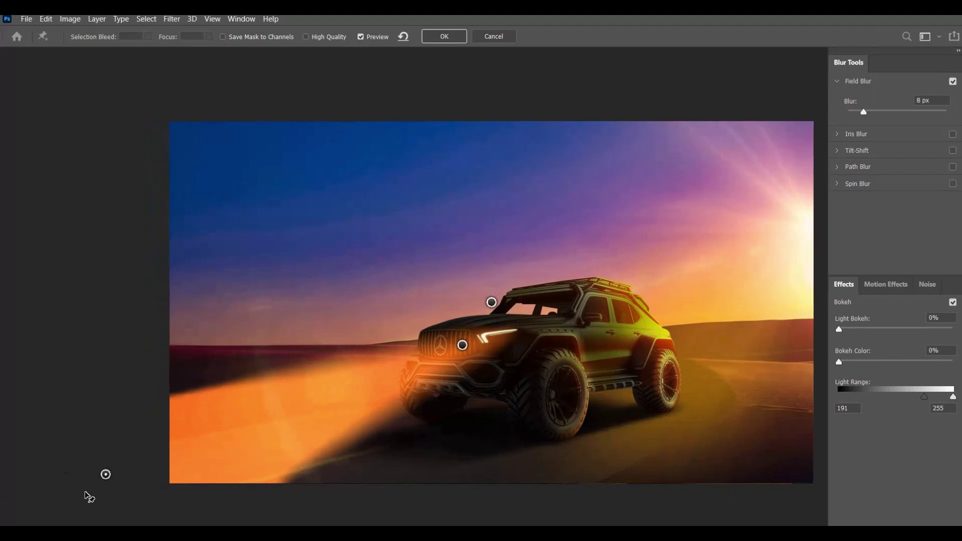
click(449, 350)
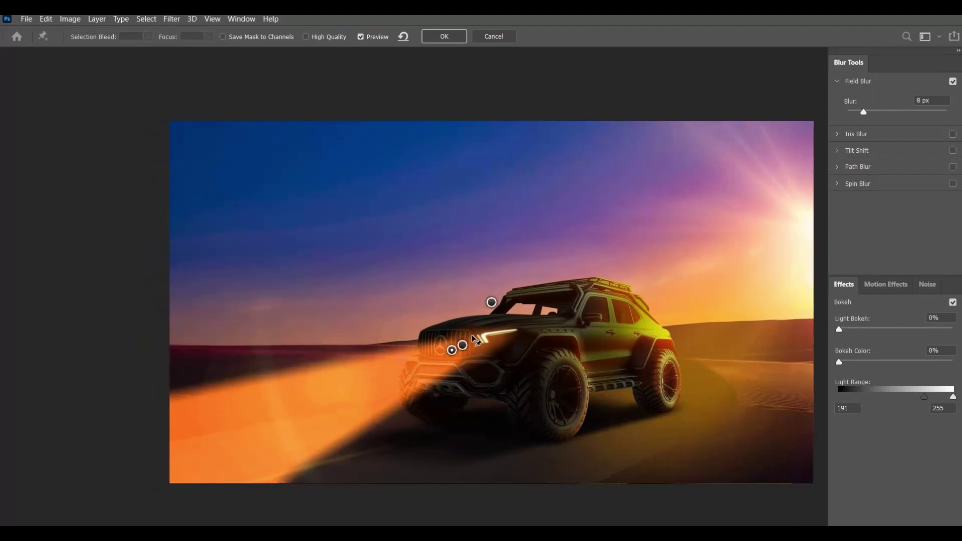
mouse_move(462, 345)
mouse_down()
mouse_move(534, 334)
mouse_move(546, 316)
mouse_up()
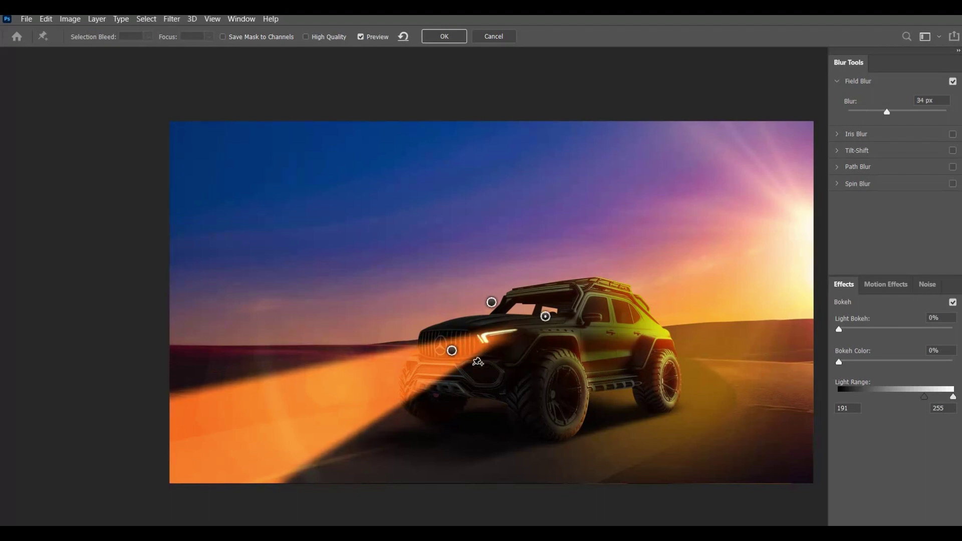
drag(451, 350, 261, 421)
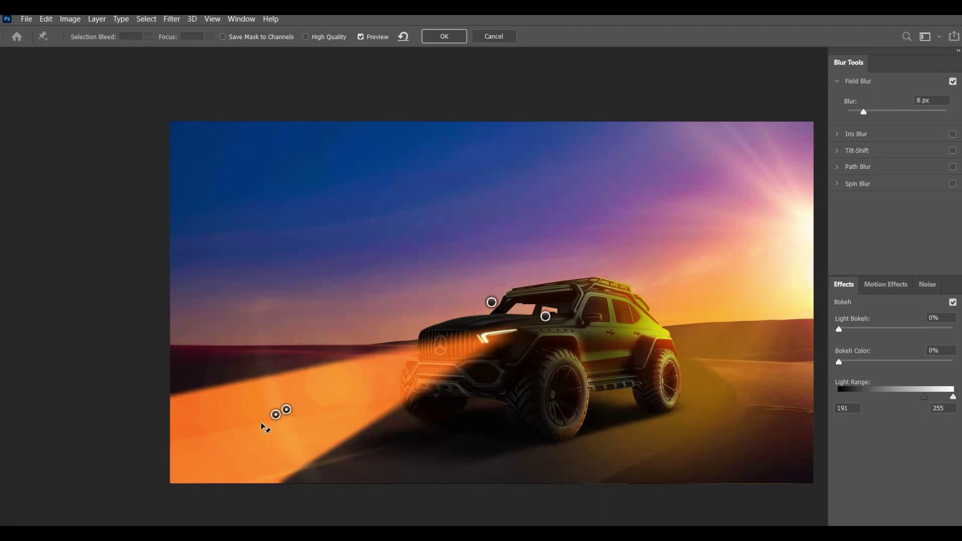
key(Return)
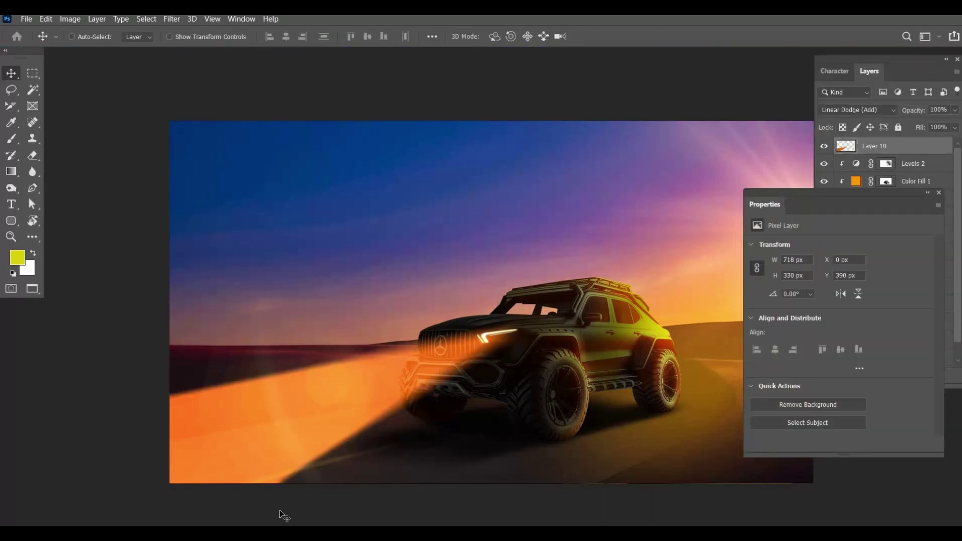
- Fade the beam's far end with an enlarged soft round eraser at 9% opacity
key(e)
right_click(384, 404)
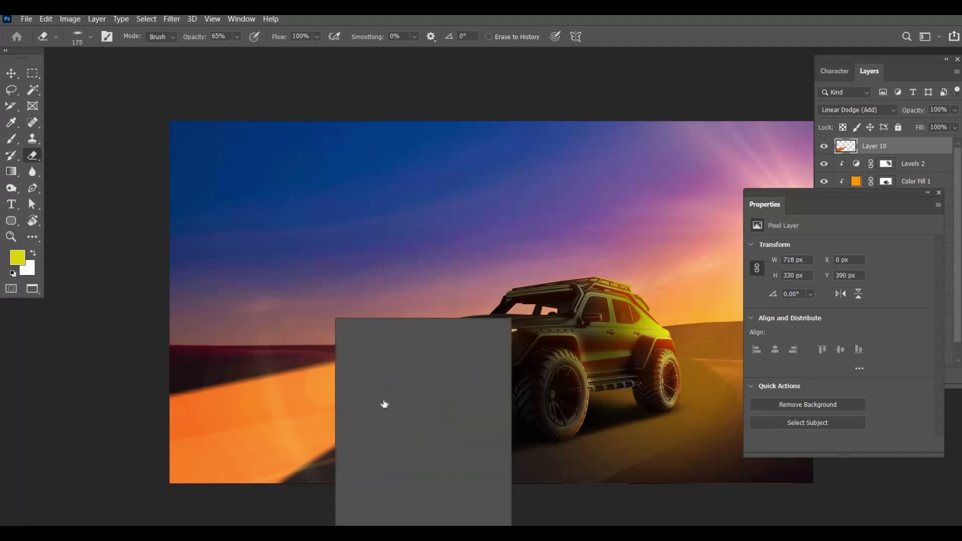
drag(365, 349, 368, 333)
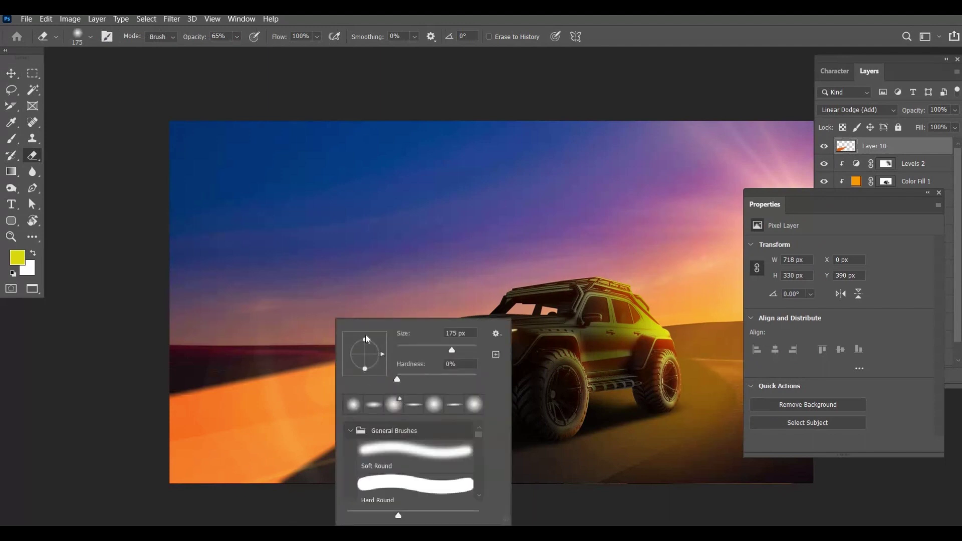
key(Return)
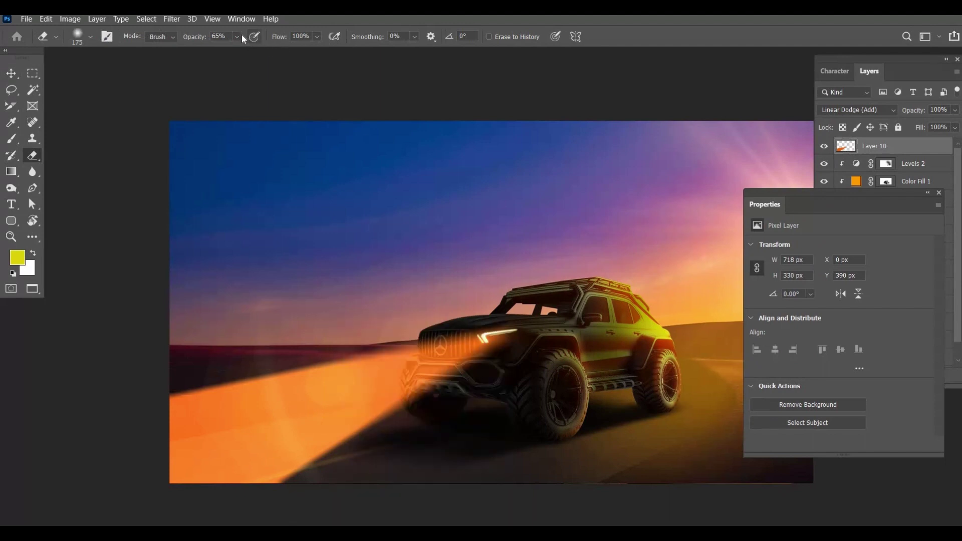
click(237, 36)
drag(215, 50, 214, 50)
key(bracketright)
mouse_move(188, 423)
mouse_down()
mouse_move(233, 443)
mouse_move(251, 466)
mouse_move(210, 451)
mouse_move(180, 401)
mouse_up()
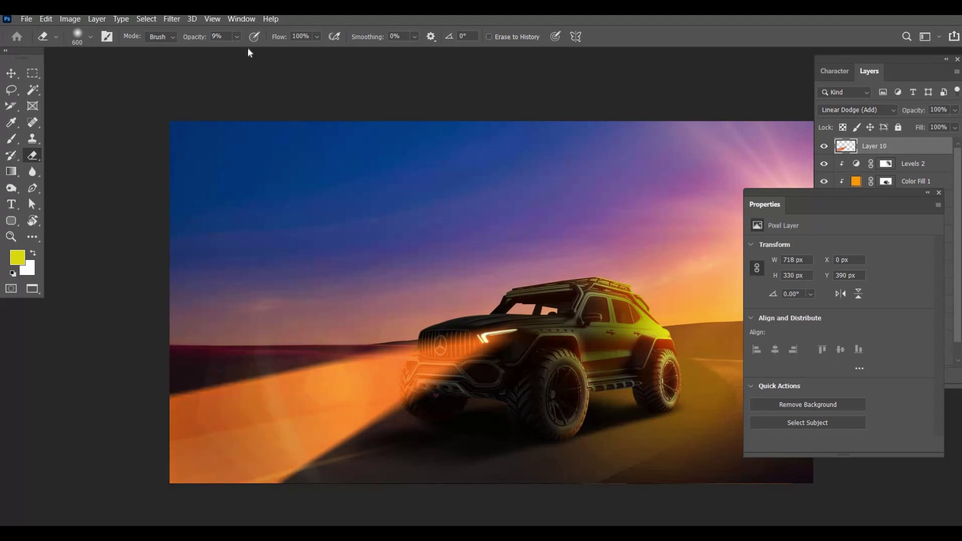
- Erase more of the beam's far end, bottom edge and road glow at 29% opacity
click(237, 37)
drag(239, 50, 251, 51)
drag(191, 411, 281, 471)
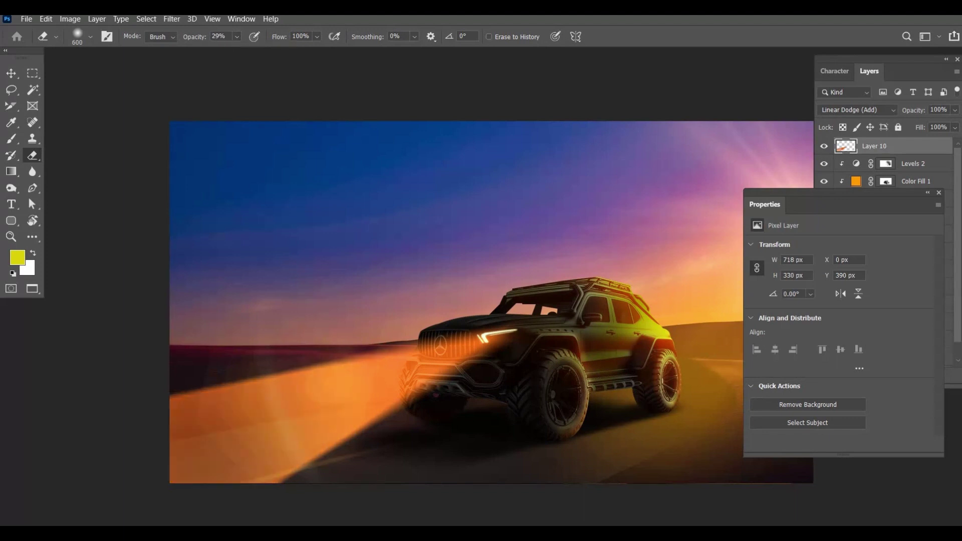
drag(201, 451, 331, 431)
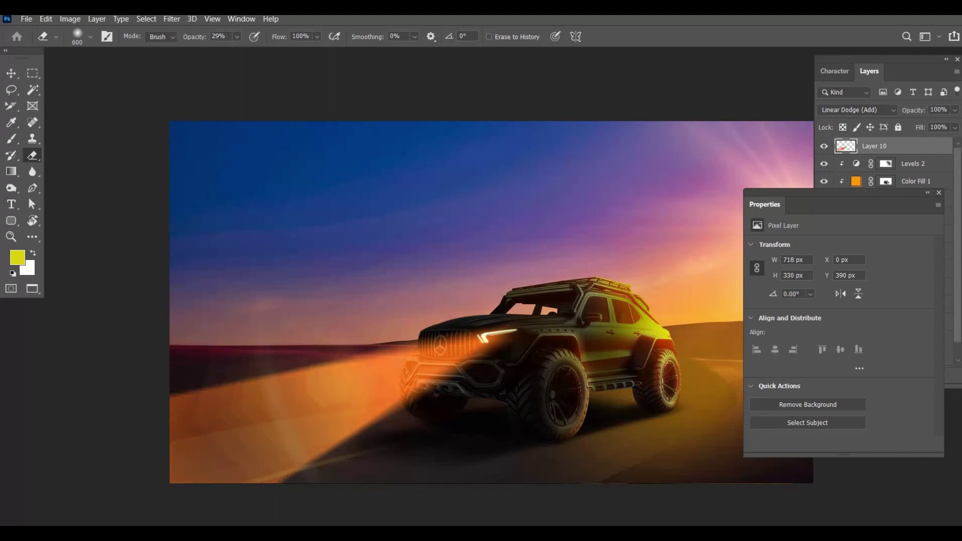
drag(180, 421, 331, 375)
mouse_move(200, 466)
mouse_down()
mouse_move(311, 451)
mouse_move(303, 465)
mouse_up()
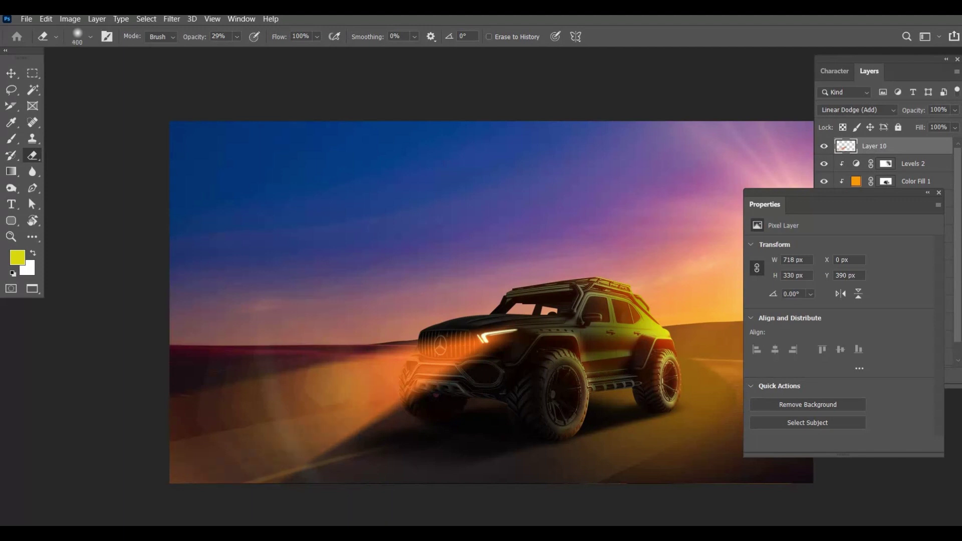
drag(346, 425, 416, 390)
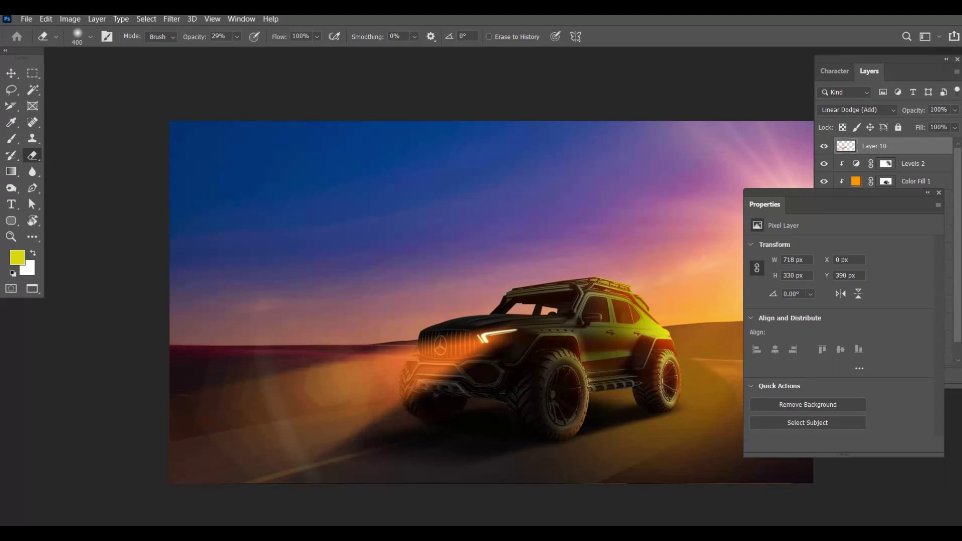
- Alt-drag a copy of the beam glow offset to the left, then reselect Layer 10
key(v)
mouse_move(351, 362)
mouse_down()
mouse_move(324, 379)
mouse_move(384, 353)
mouse_move(392, 365)
mouse_up()
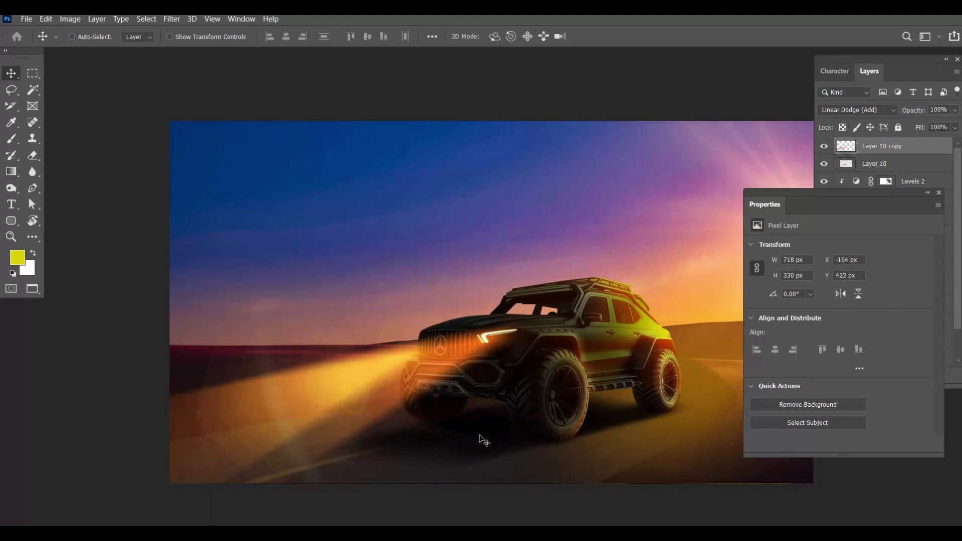
right_click(406, 404)
click(409, 410)
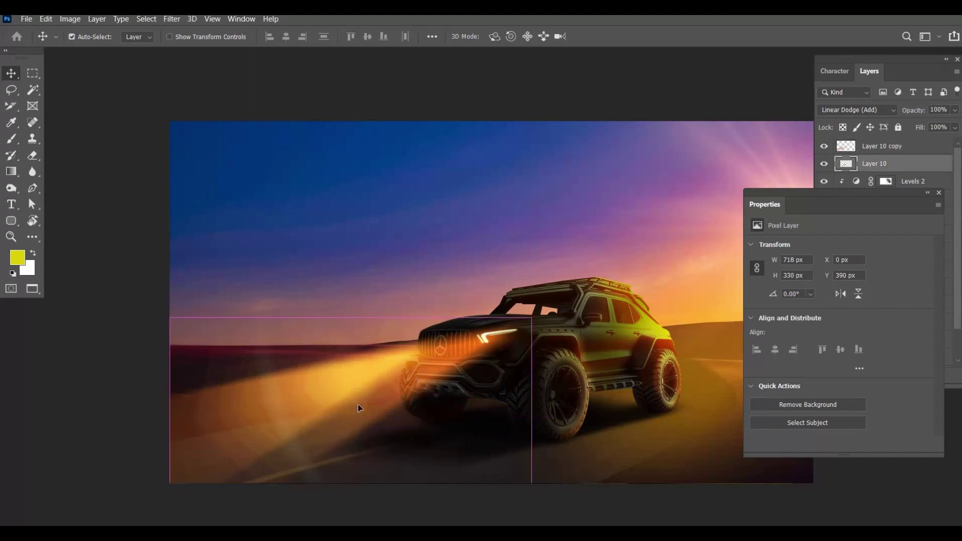
- Stretch and skew Layer 10's beam wider and longer toward the lower left
key(ctrl+t)
drag(170, 483, 181, 540)
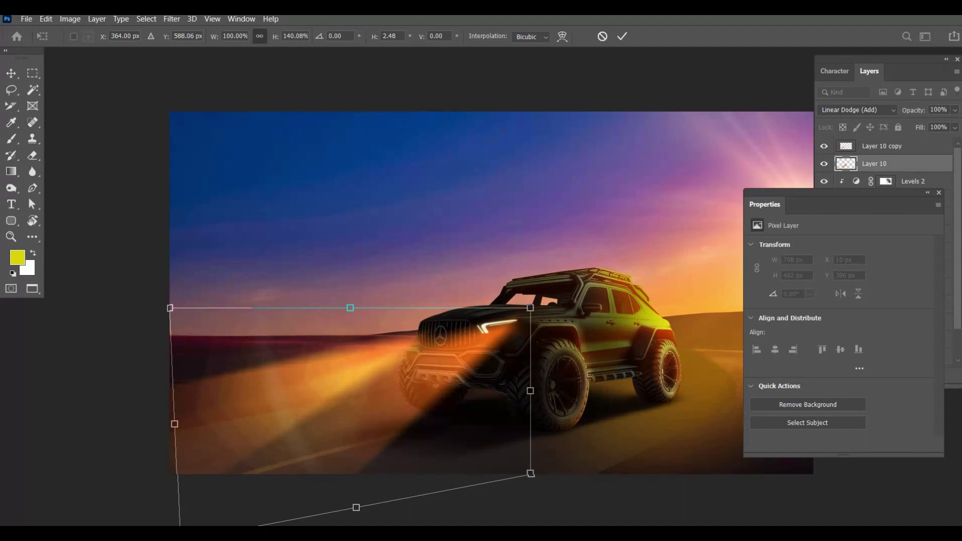
drag(160, 525, 31, 521)
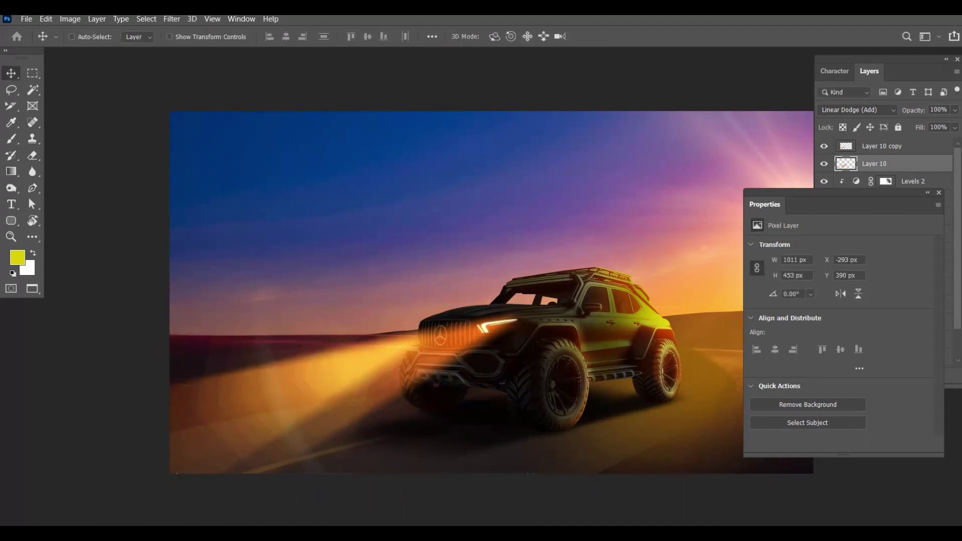
key(Return)
ctrl+alt+click(444, 401)
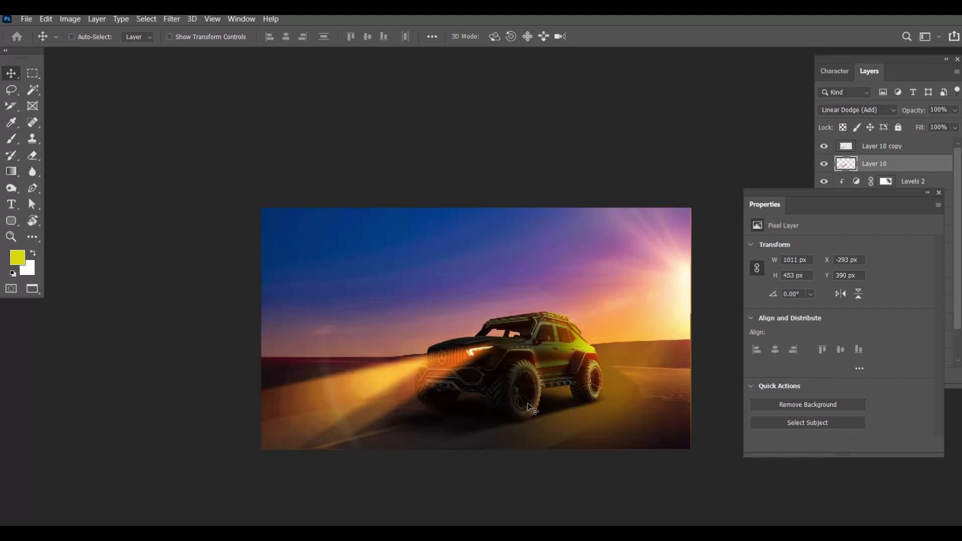
- Create a new empty layer above the Layer 8 copy layer
click(647, 345)
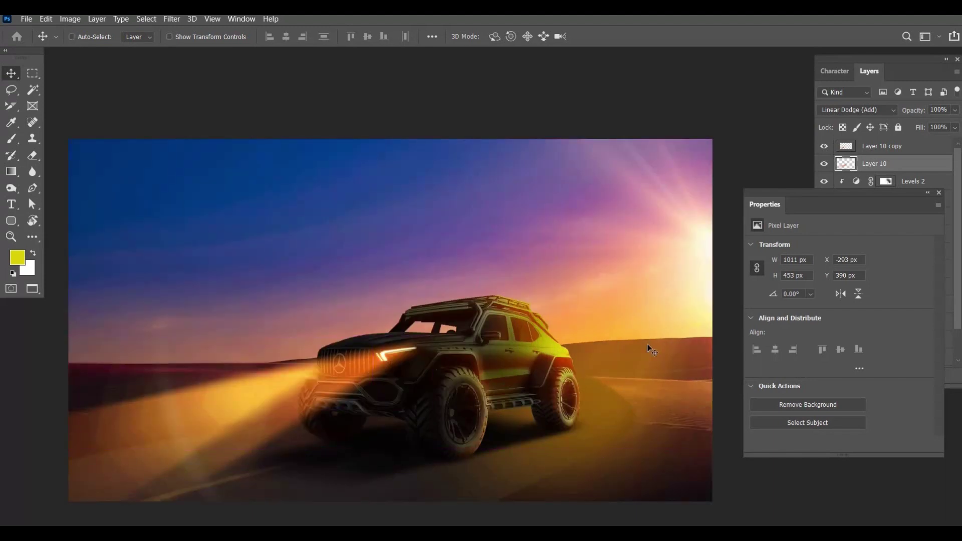
alt+click(620, 345)
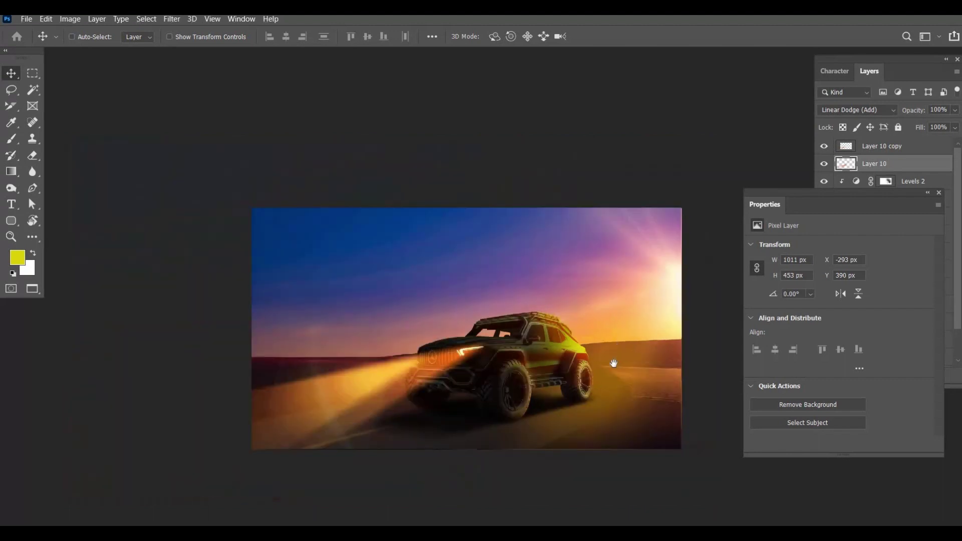
right_click(429, 431)
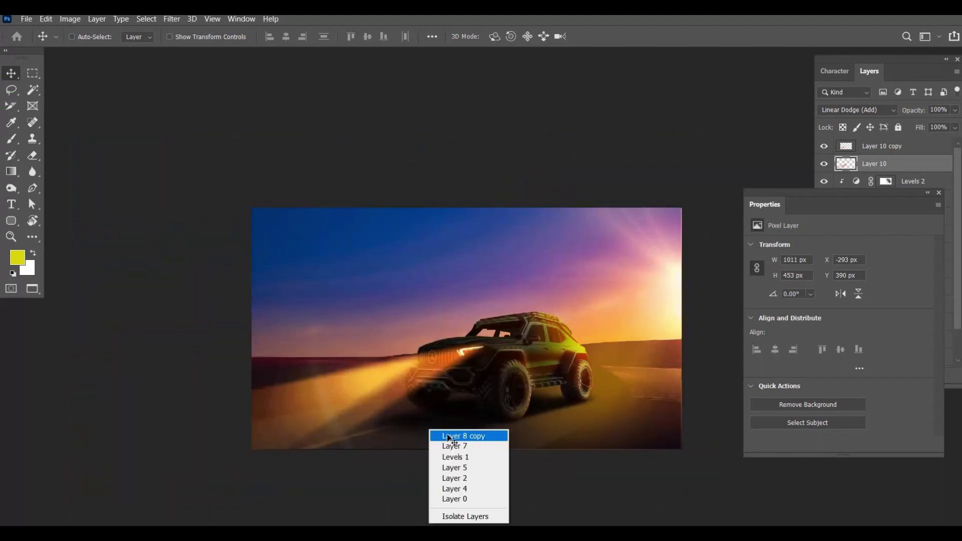
click(447, 435)
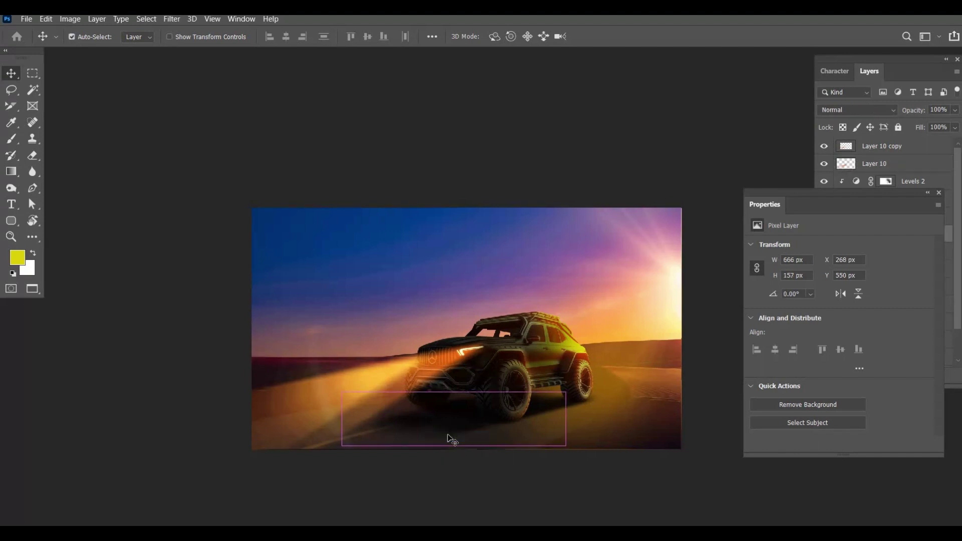
key(ctrl+shift+n)
key(Return)
- Paint a soft orange glow under the car's front with a flattened brush sampled from the beam
key(b)
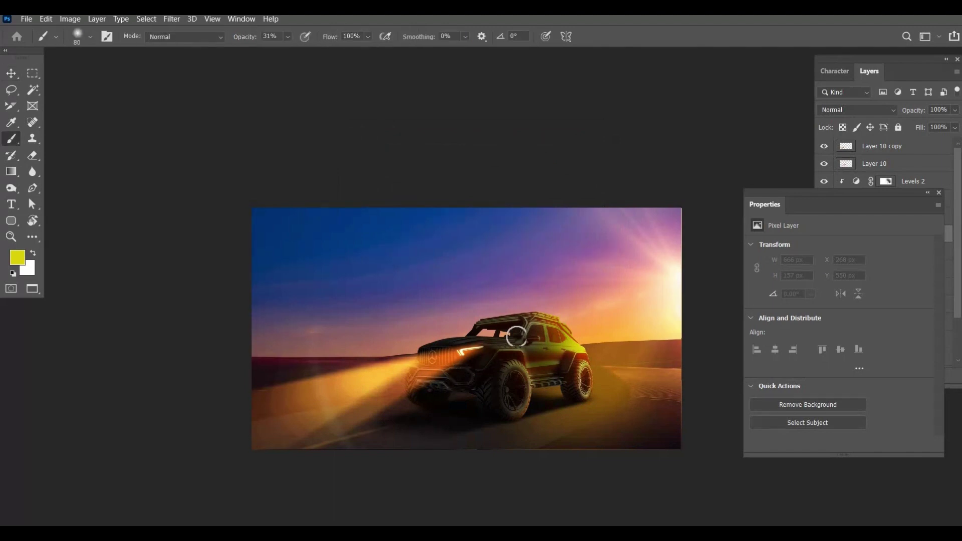
right_click(520, 314)
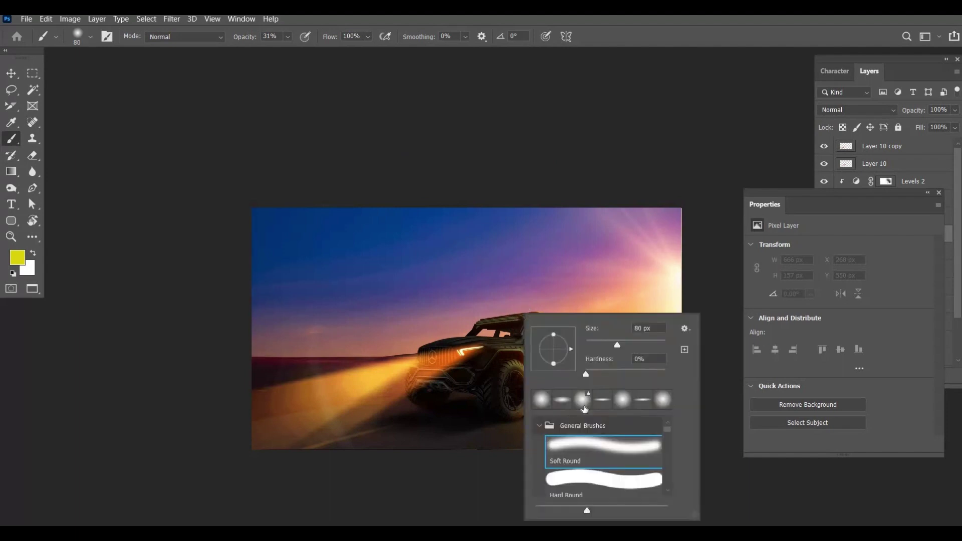
drag(555, 335, 554, 342)
key(Return)
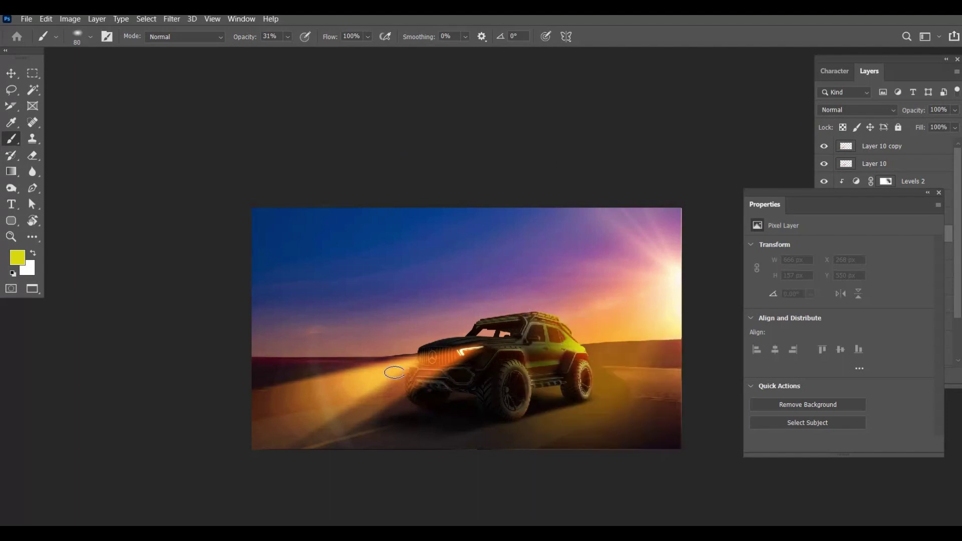
alt+click(389, 365)
key(bracketright)
key(bracketright)
key(bracketright)
key(bracketright)
mouse_move(402, 405)
mouse_down()
mouse_move(479, 421)
mouse_move(370, 426)
mouse_up()
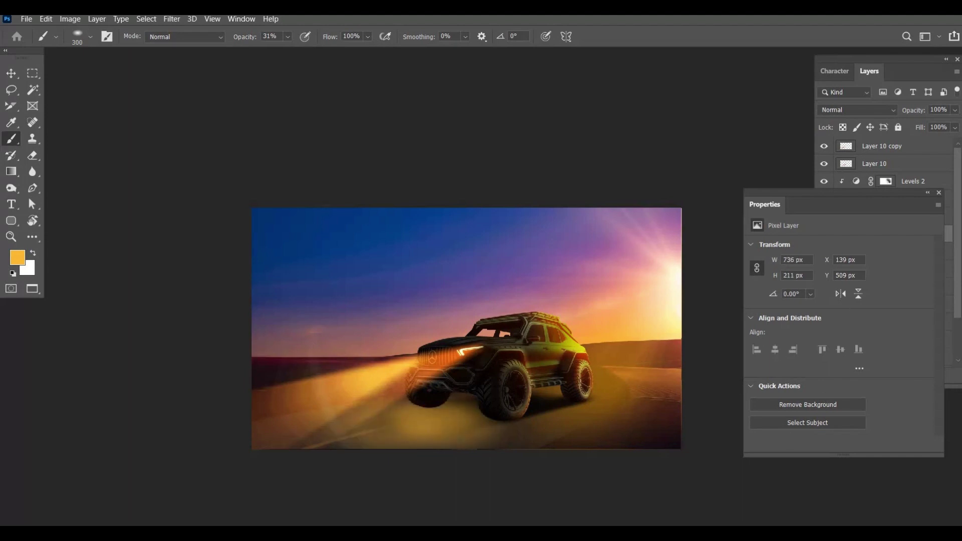
key(v)
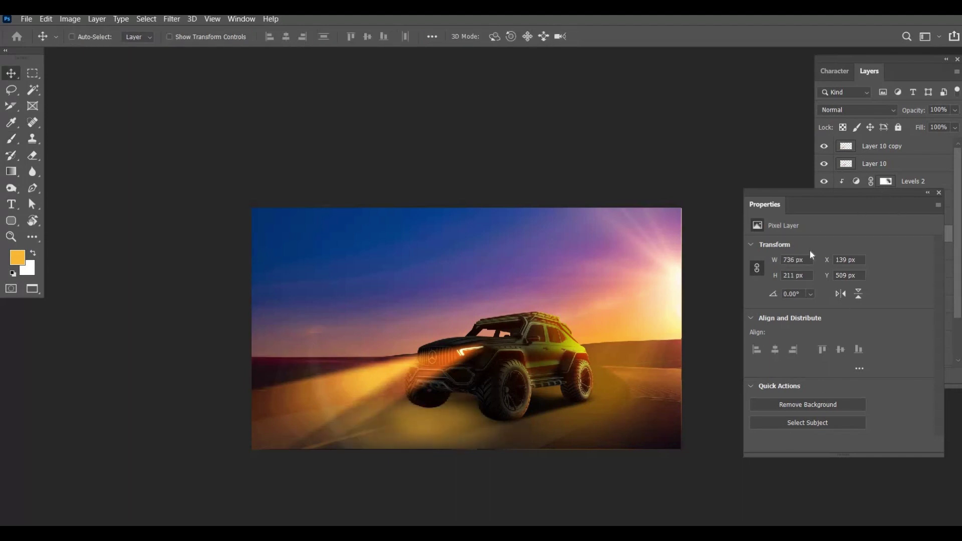
click(865, 113)
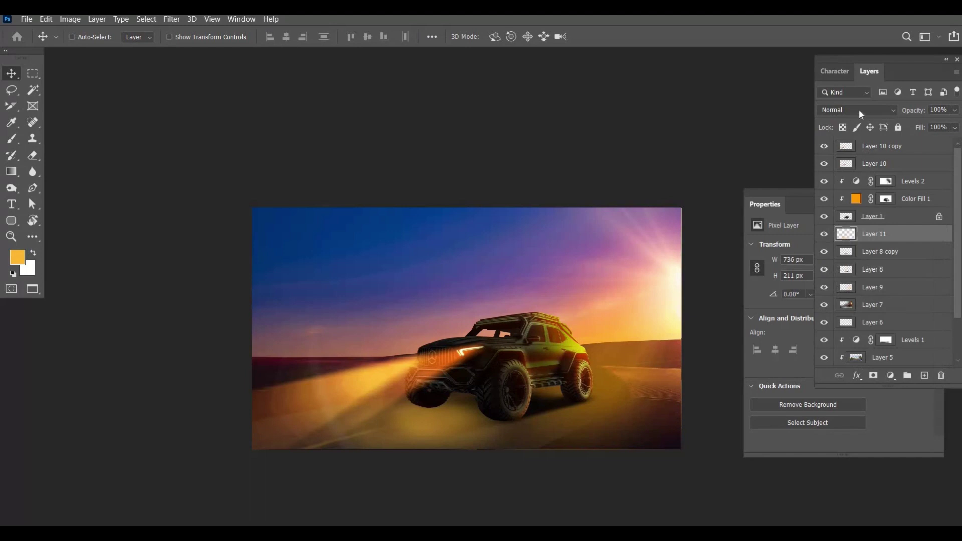
- Set Layer 11 to Hard Light at 55% opacity and nudge the glow under the car
click(859, 111)
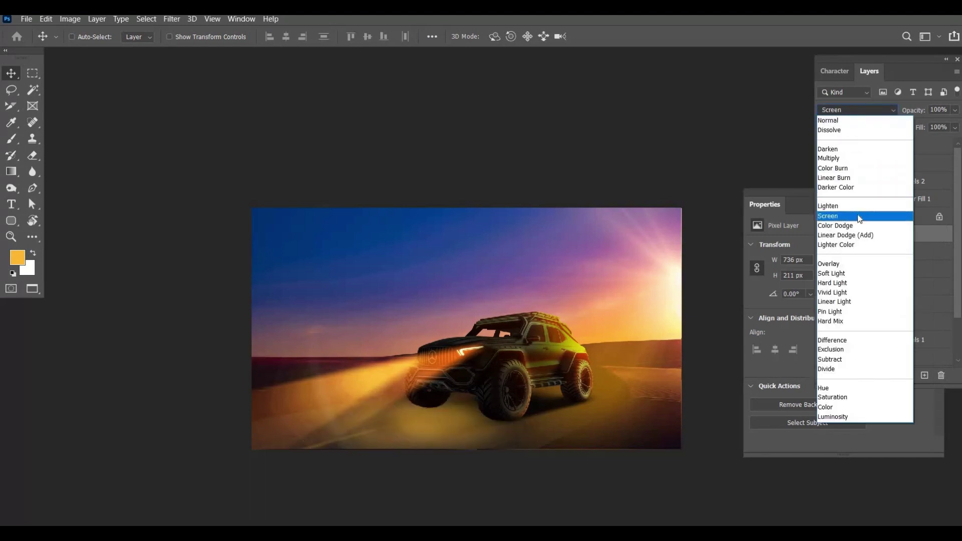
click(862, 283)
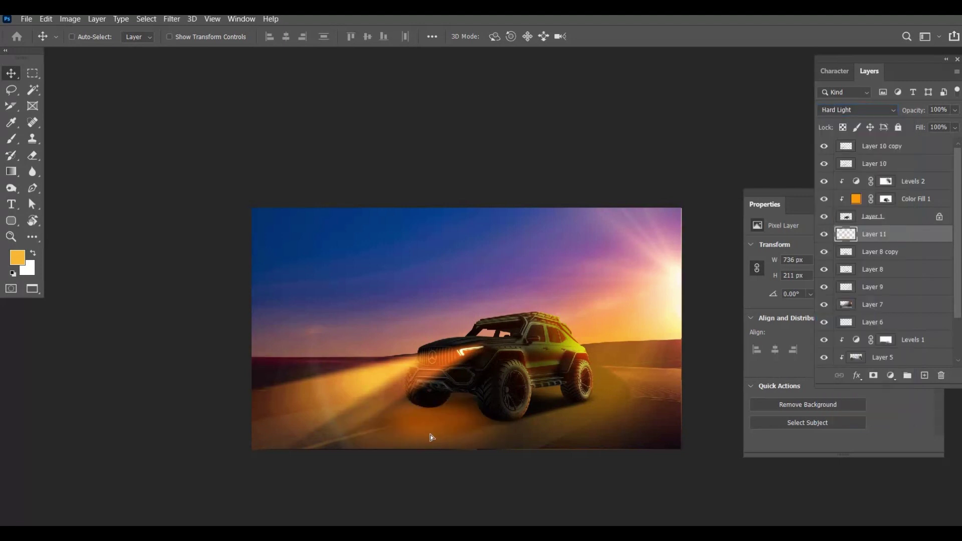
drag(431, 434, 430, 434)
key(5)
key(5)
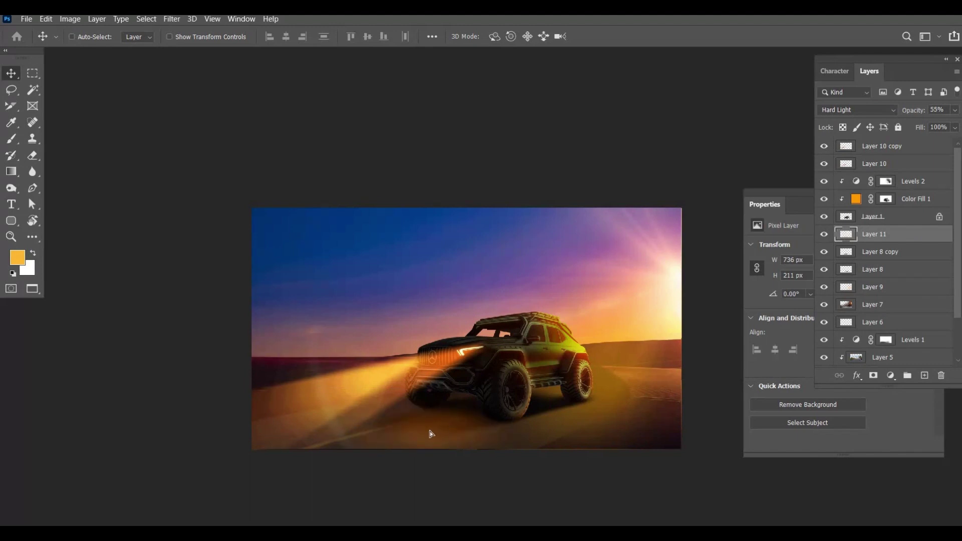
drag(430, 434, 454, 443)
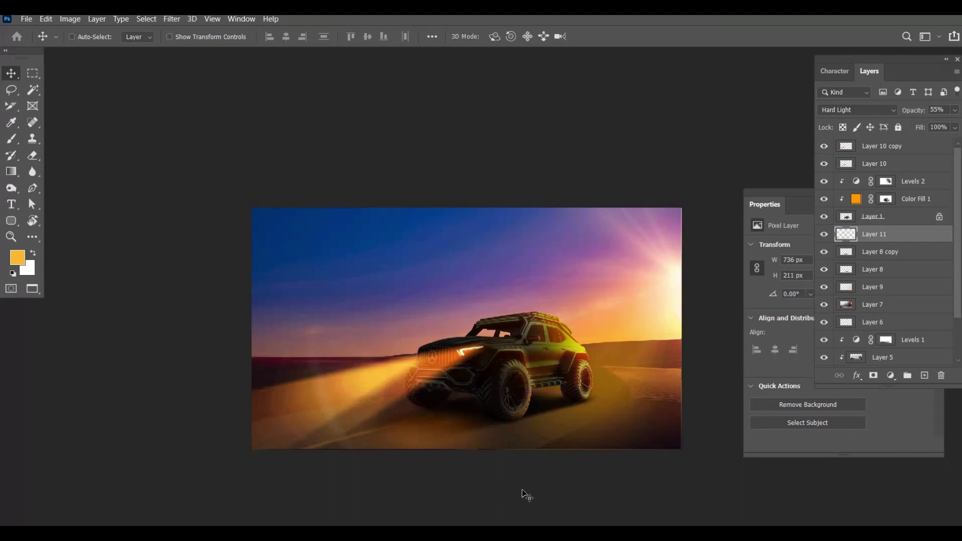
key(e)
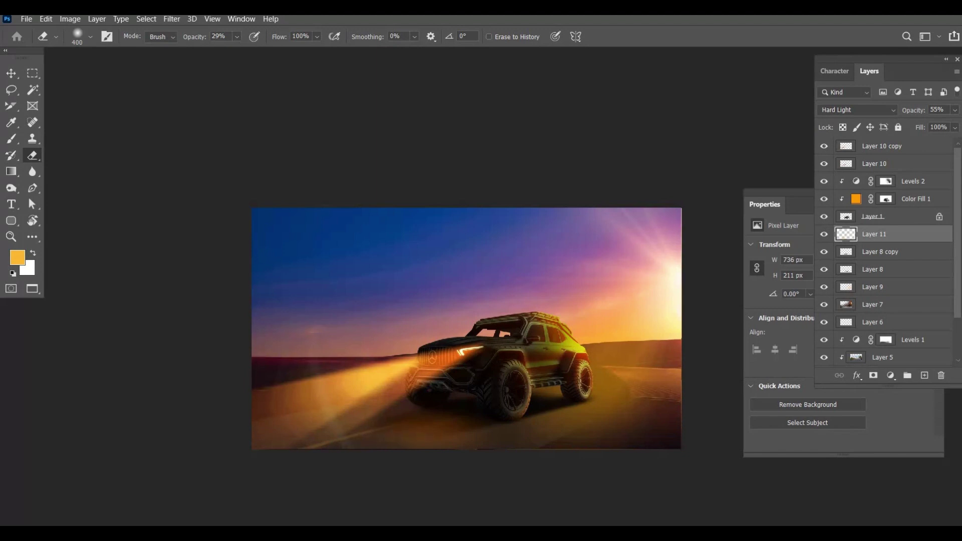
key(b)
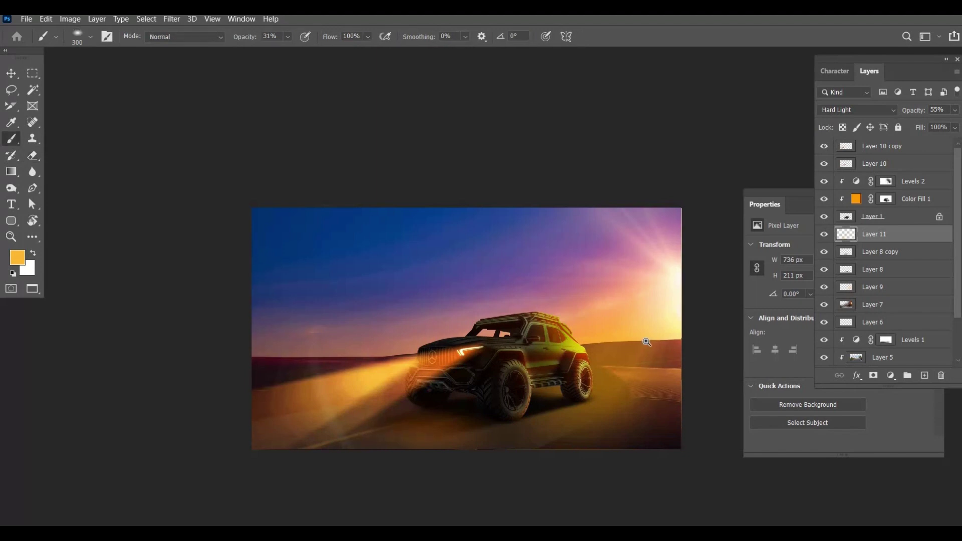
ctrl+click(646, 342)
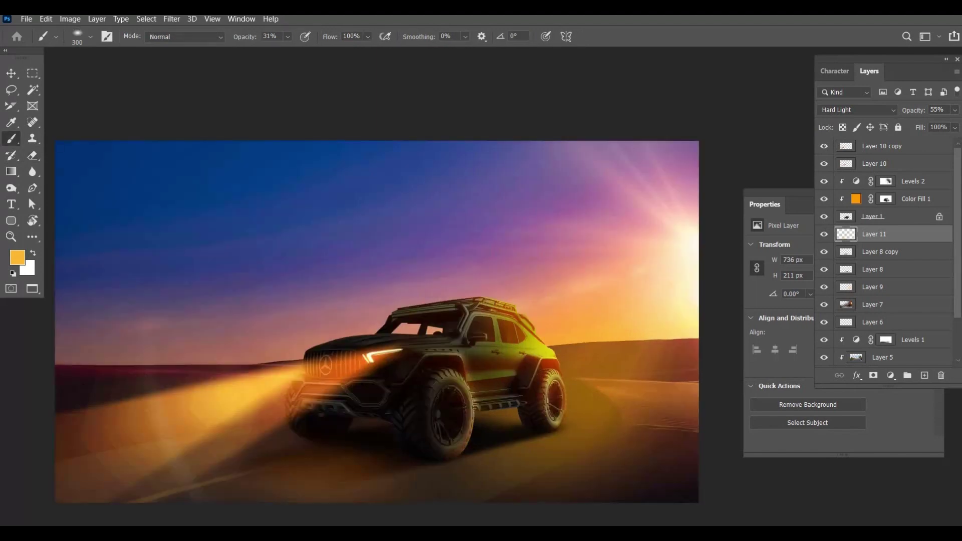
alt+click(554, 346)
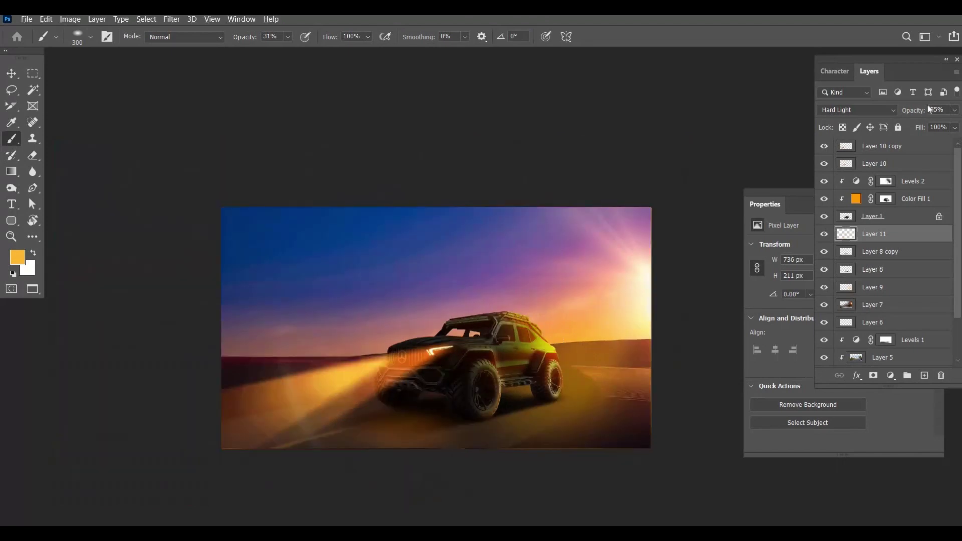
- Add a Curves layer above Layer 10 copy, raising the RGB curve for brightness and contrast
click(925, 145)
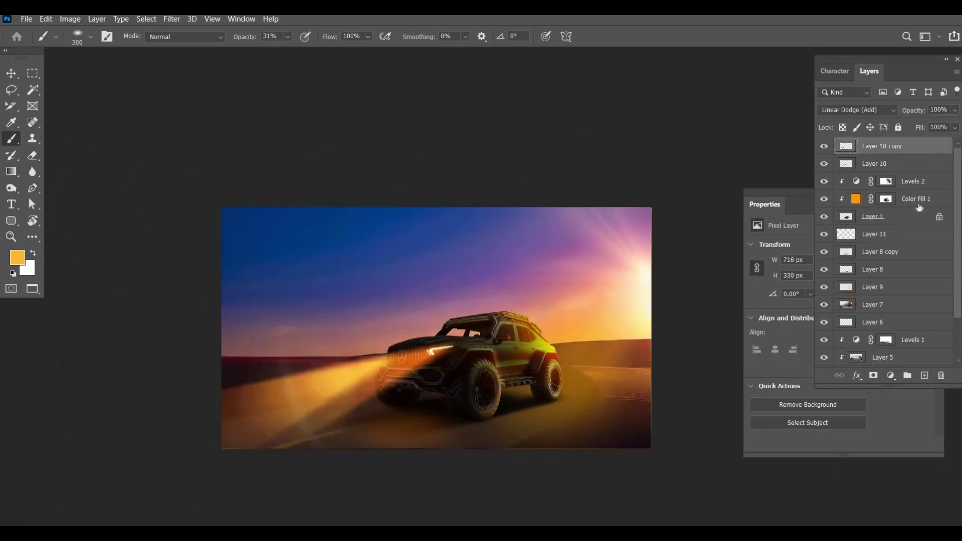
click(890, 376)
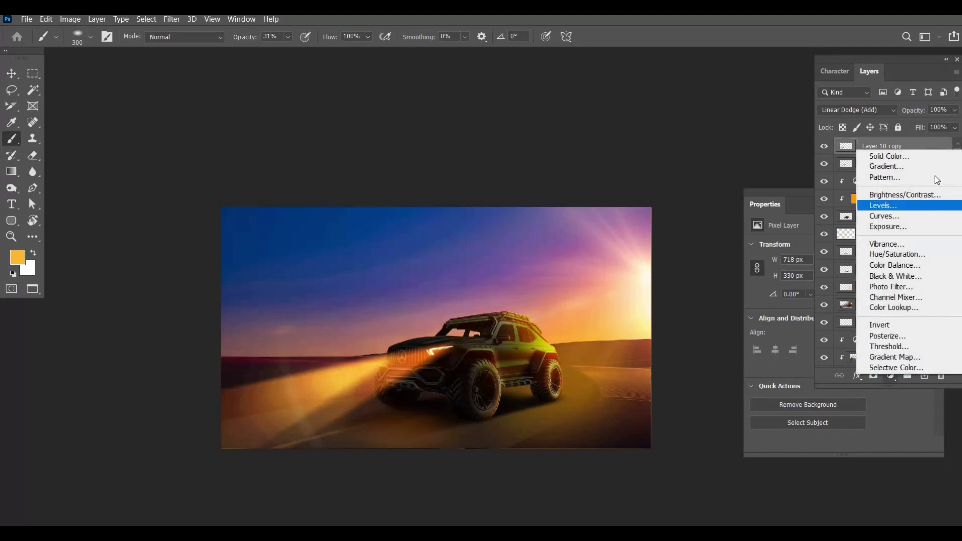
click(907, 217)
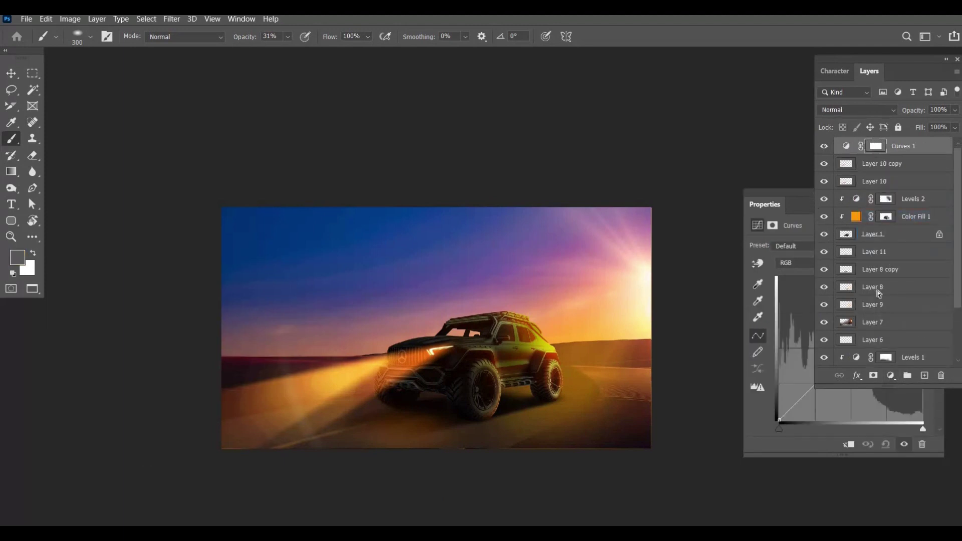
click(883, 313)
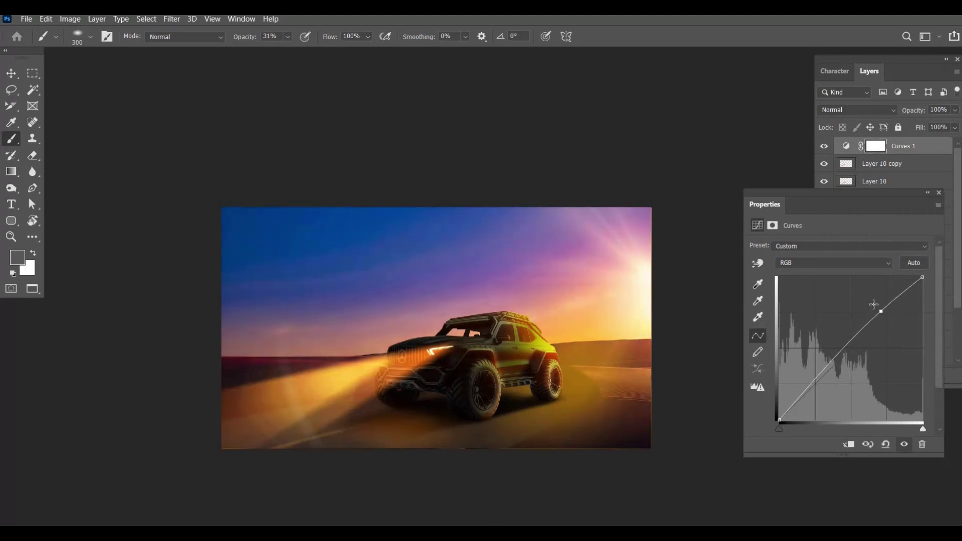
mouse_move(883, 313)
mouse_down()
mouse_move(879, 306)
mouse_move(865, 337)
mouse_up()
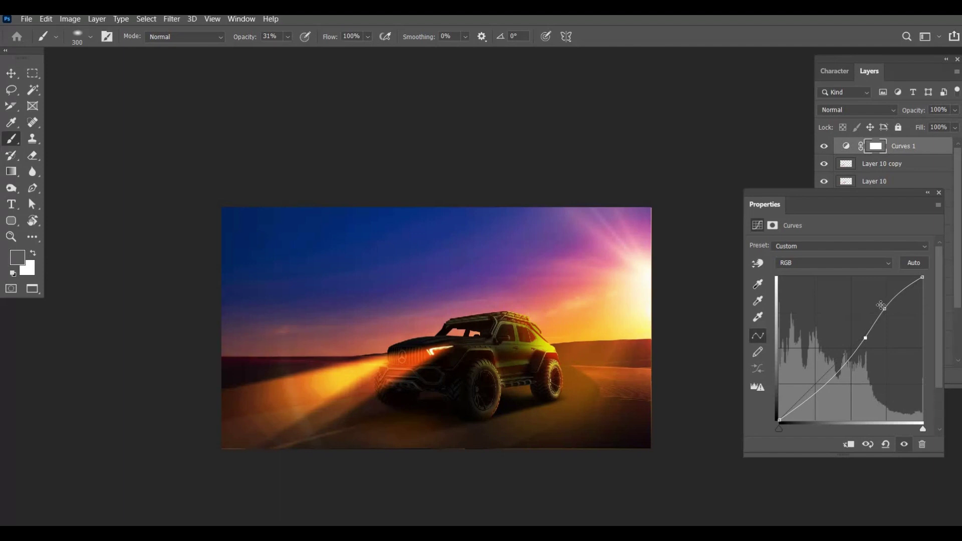
drag(881, 306, 889, 309)
drag(888, 309, 886, 309)
key(v)
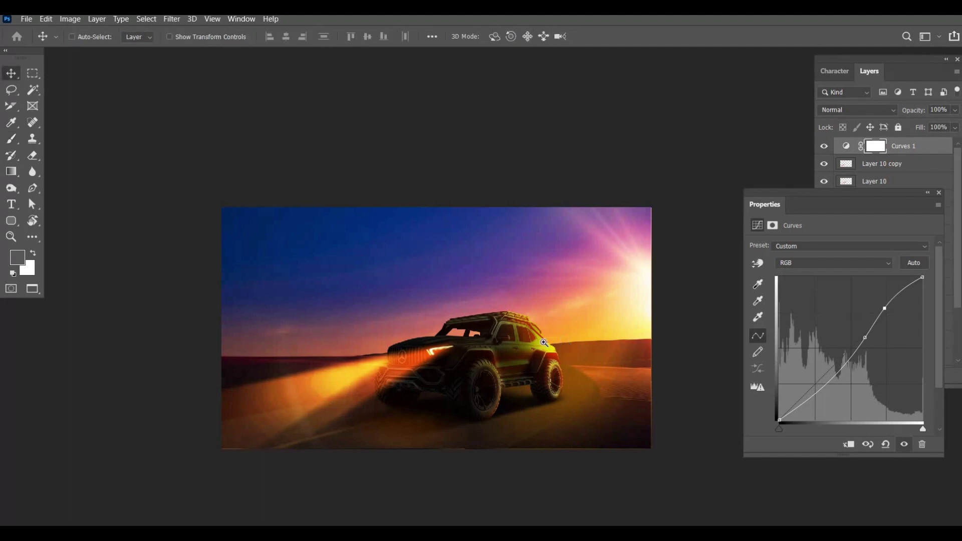
scroll(550, 345, up, 1)
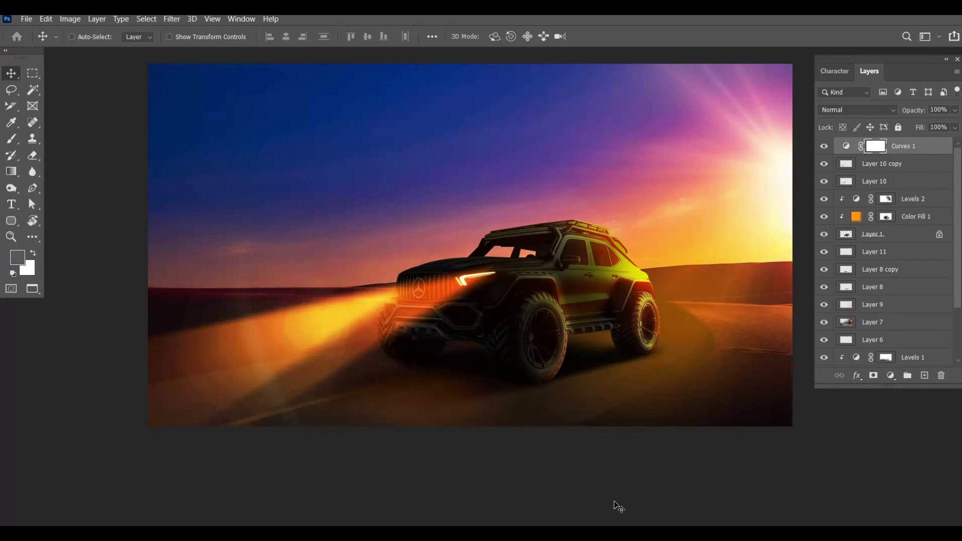
- Cycle the screen modes back to Standard Screen Mode with document tabs showing
key(Tab)
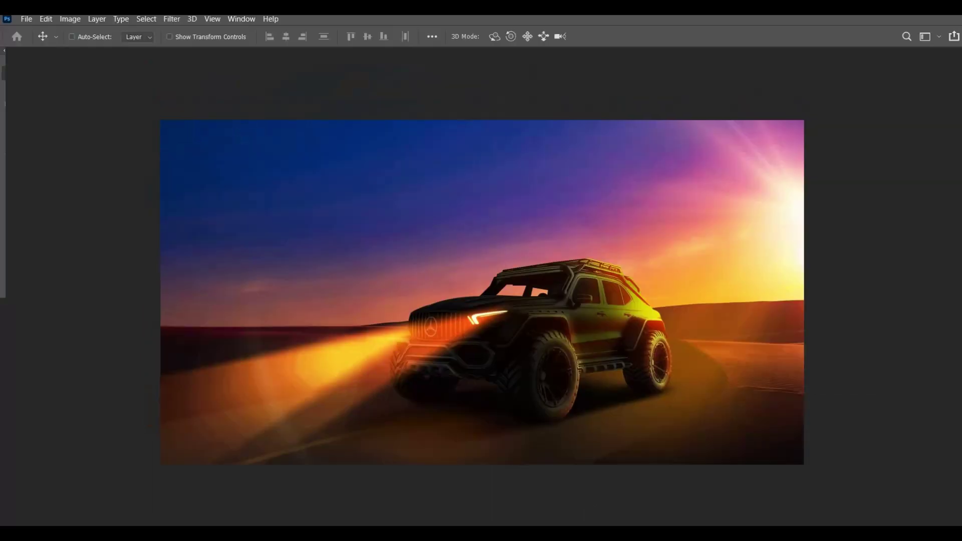
key(Tab)
key(f)
key(f)
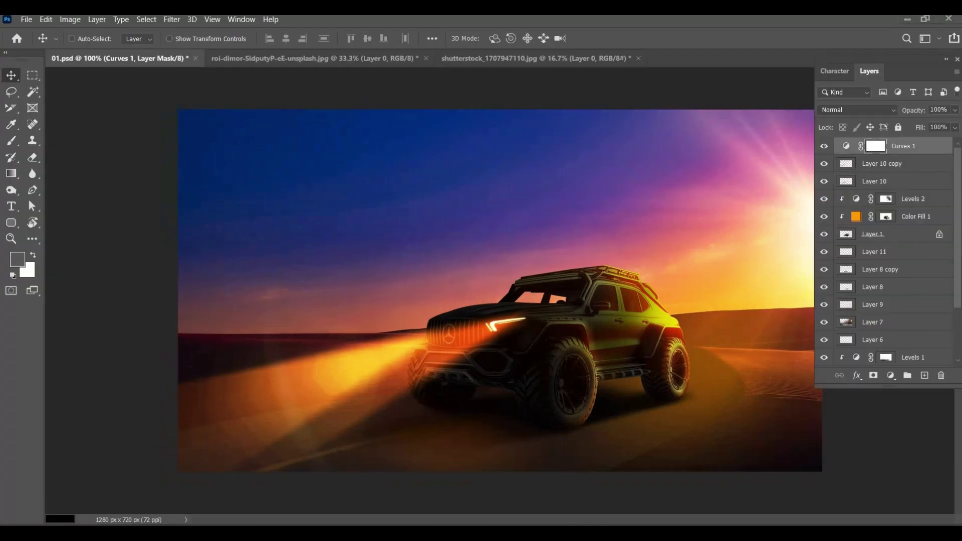
click(749, 534)
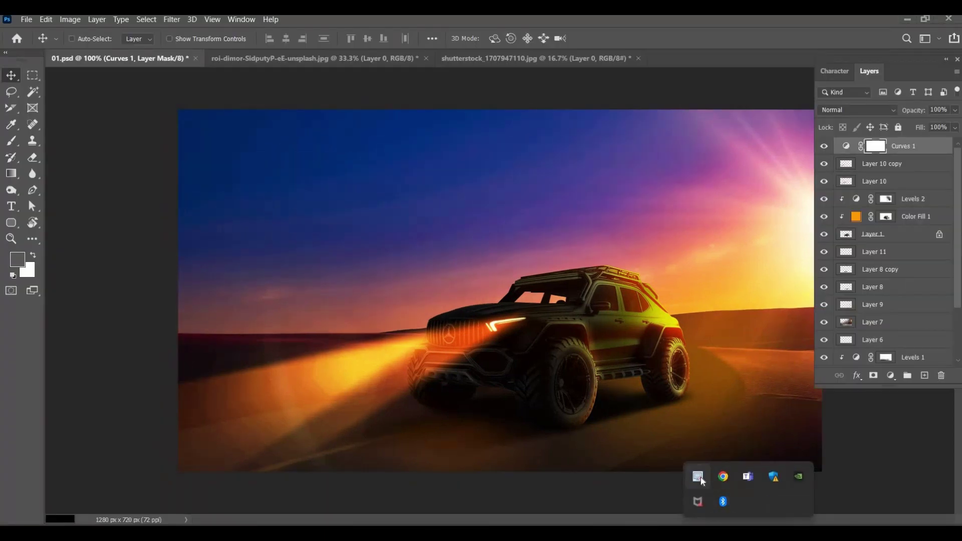